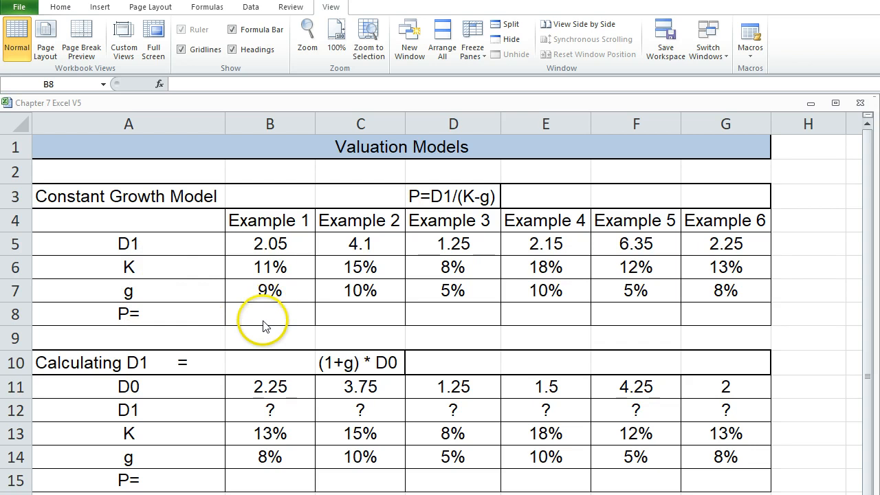
Calculate the Constant Growth price for Example 1 in cell B8 with the formula +B5/(B6-B7).
{"action": "left_click", "coordinate": [254, 316]}
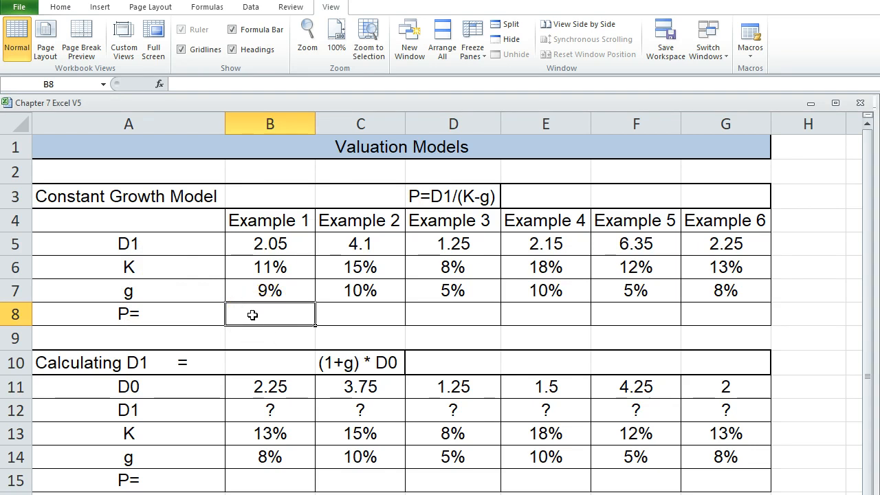
{"action": "left_click", "coordinate": [440, 196]}
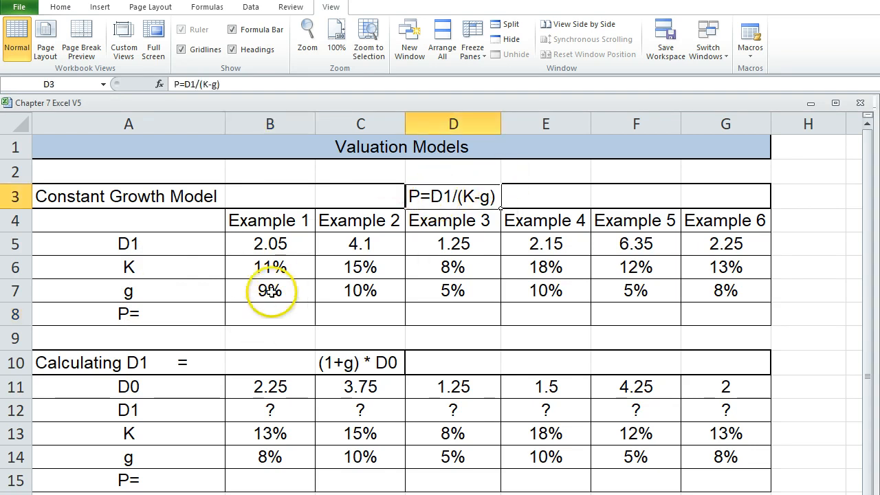
{"action": "left_click", "coordinate": [263, 312]}
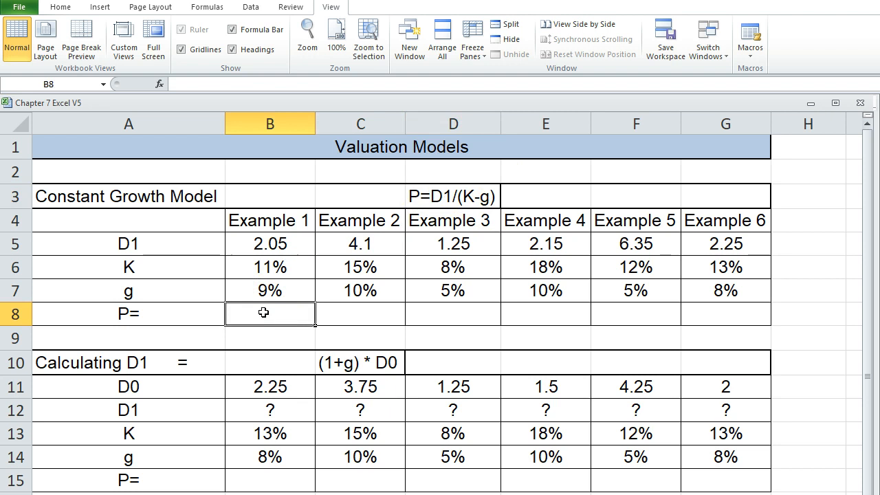
{"action": "type", "text": "+"}
{"action": "left_click", "coordinate": [259, 245]}
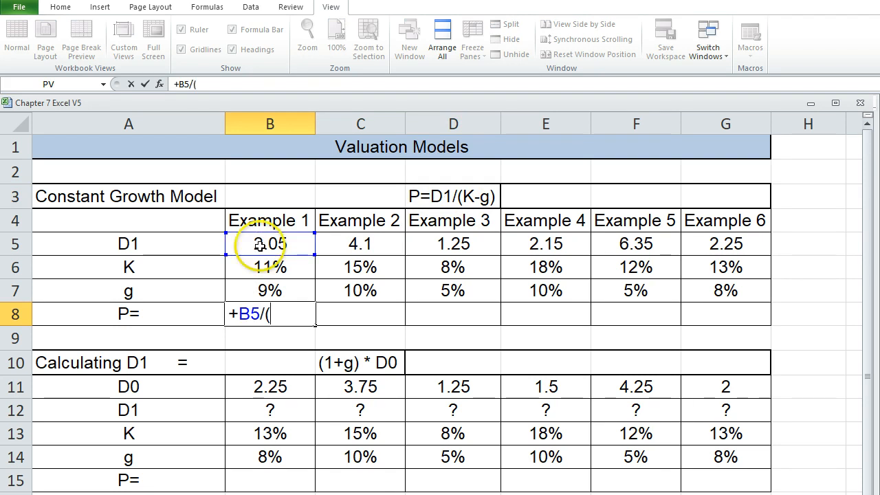
{"action": "type", "text": "-B7"}
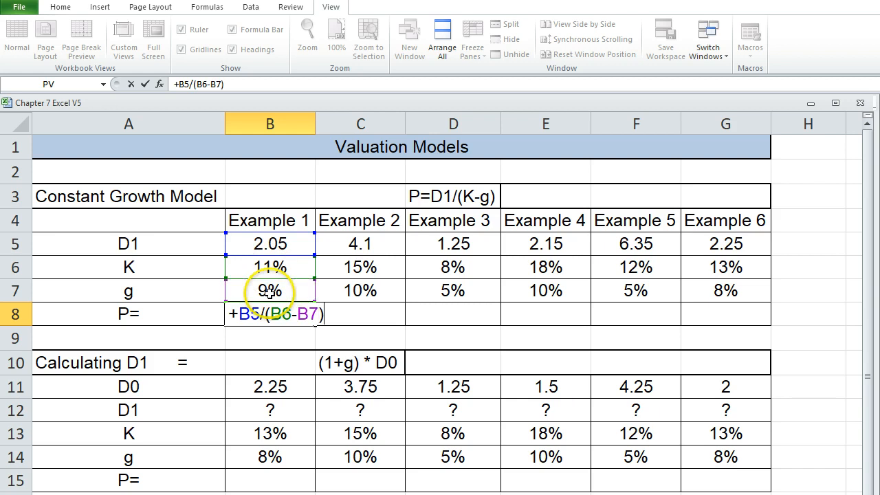
{"action": "type", "text": ")"}
{"action": "key", "text": "Return"}
Format the price in B8 as Currency and fill its formula across through G8 for Examples 2 to 6.
{"action": "left_click", "coordinate": [261, 309]}
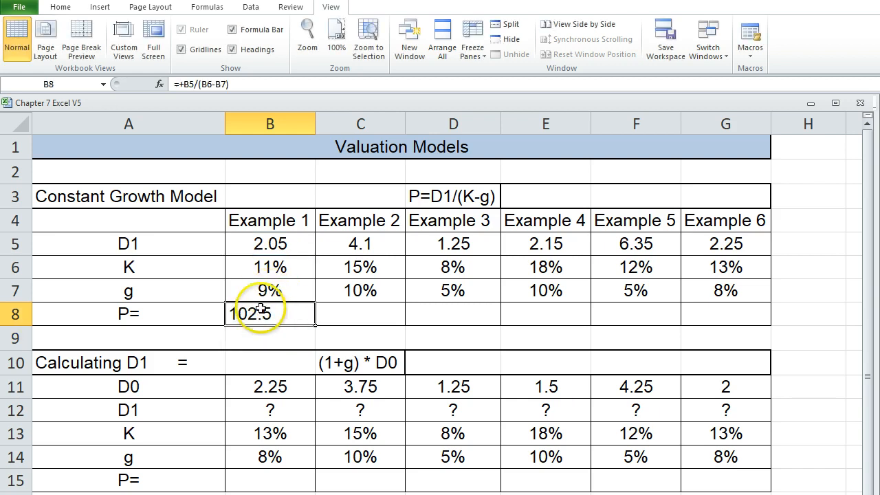
{"action": "left_click", "coordinate": [69, 13]}
{"action": "left_click", "coordinate": [515, 29]}
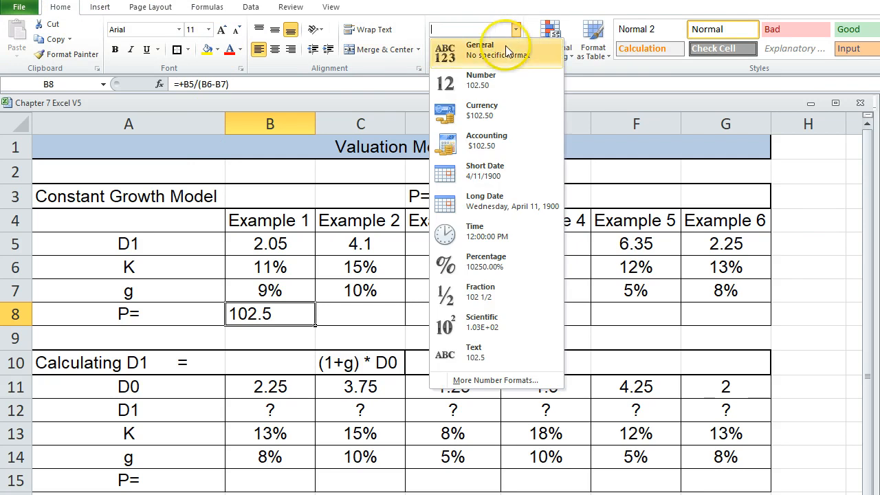
{"action": "left_click", "coordinate": [481, 110]}
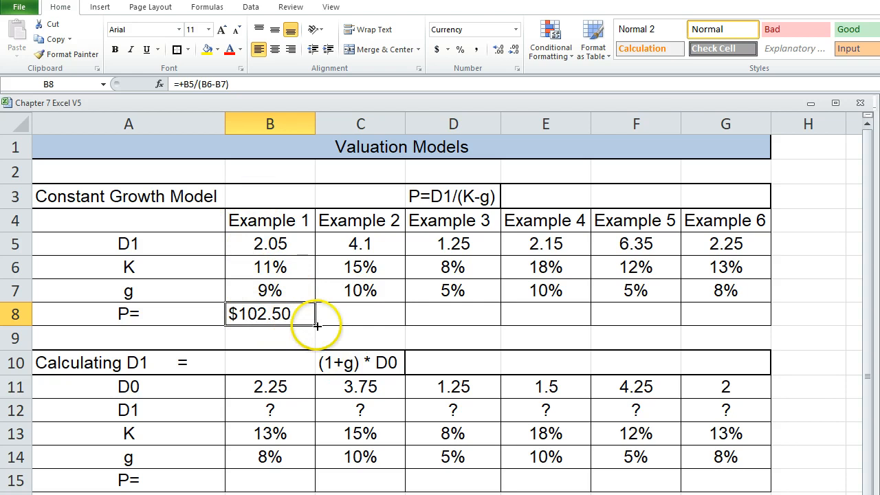
{"action": "left_click_drag", "start_coordinate": [317, 325], "coordinate": [748, 313]}
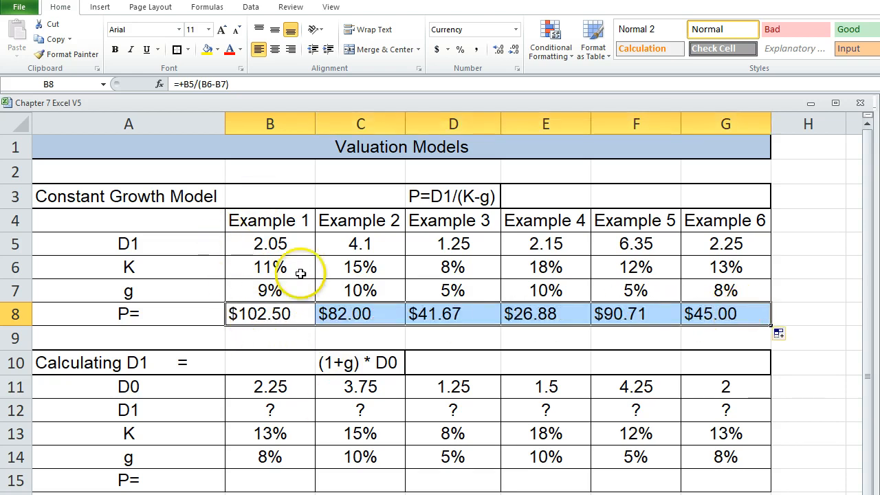
{"action": "left_click", "coordinate": [274, 313]}
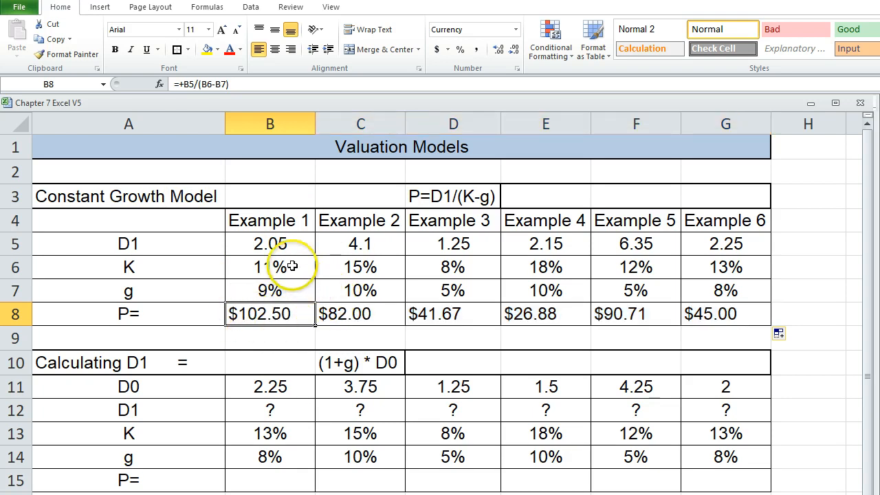
Replace the question mark in B12 with the D1 formula +B11*(1+B14) and check it against its source cells.
{"action": "scroll", "coordinate": [289, 262], "scroll_direction": "down", "scroll_amount": 1}
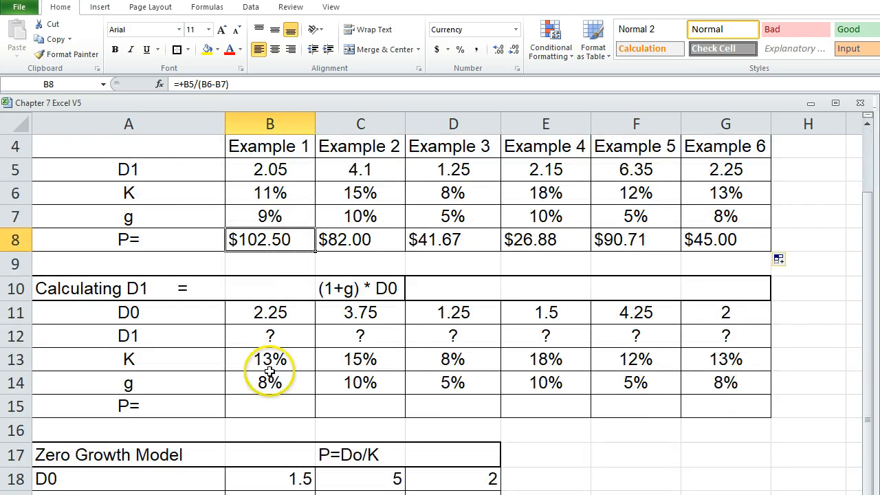
{"action": "left_click", "coordinate": [267, 406]}
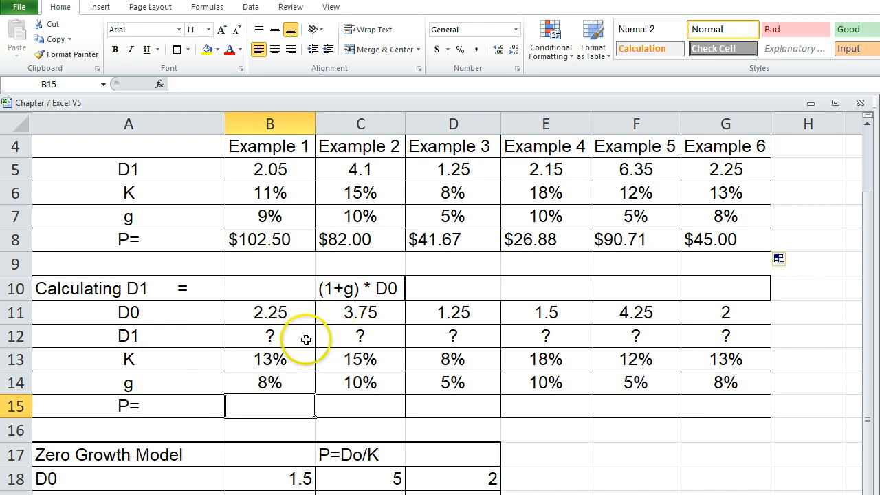
{"action": "left_click", "coordinate": [248, 335]}
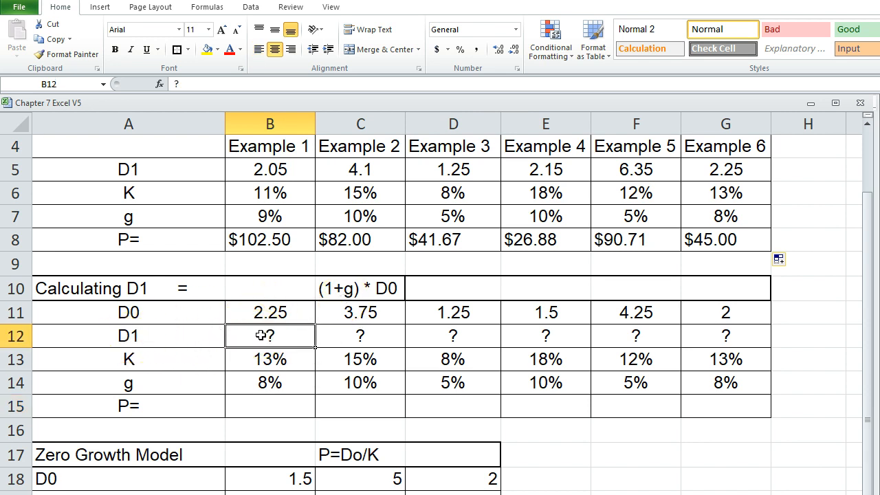
{"action": "type", "text": "+"}
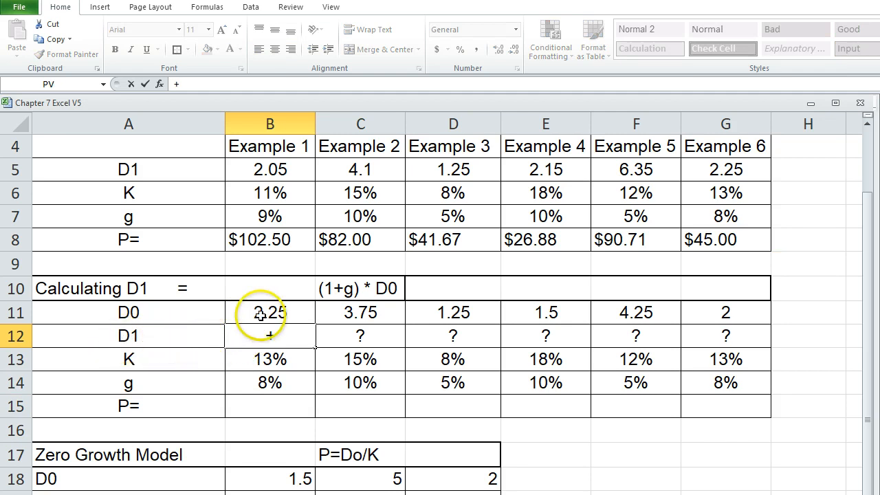
{"action": "left_click", "coordinate": [256, 312]}
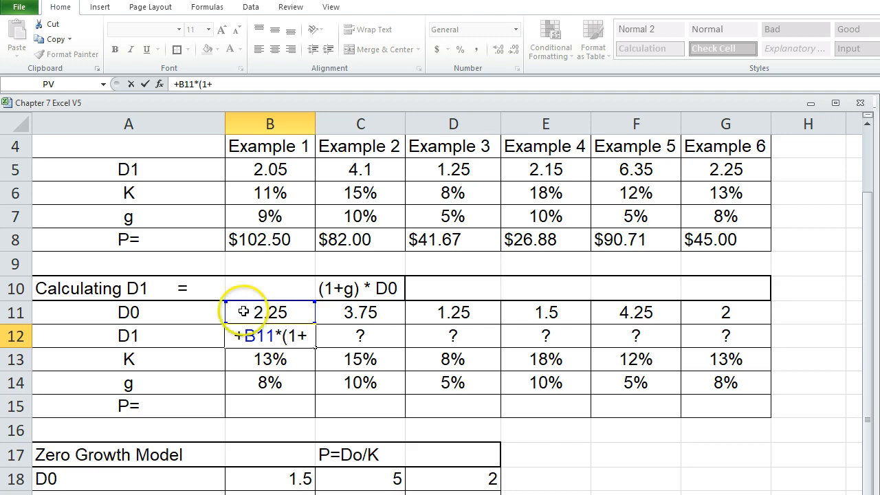
{"action": "type", "text": "*(1+"}
{"action": "left_click", "coordinate": [245, 386]}
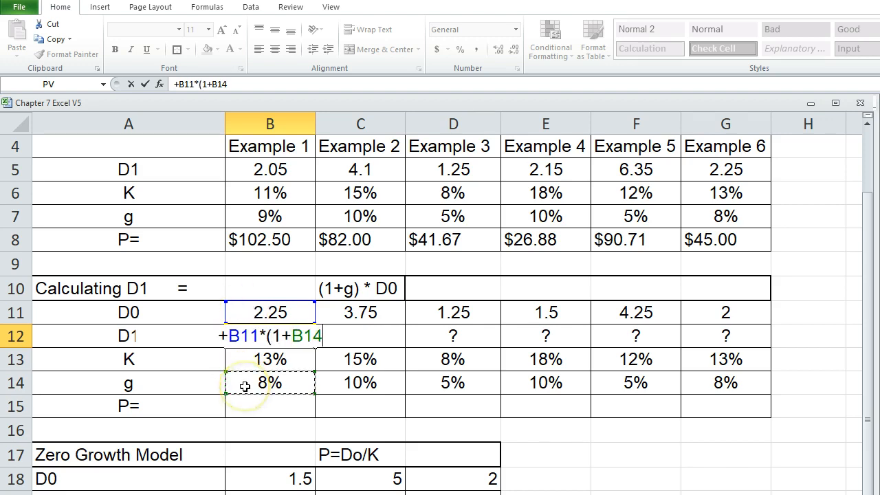
{"action": "type", "text": ")"}
{"action": "key", "text": "Return"}
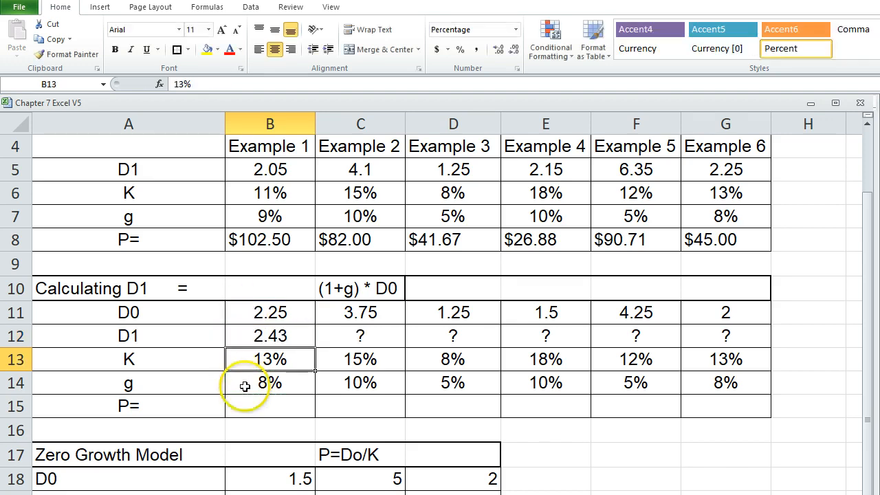
{"action": "left_click", "coordinate": [249, 336]}
{"action": "left_click", "coordinate": [244, 311]}
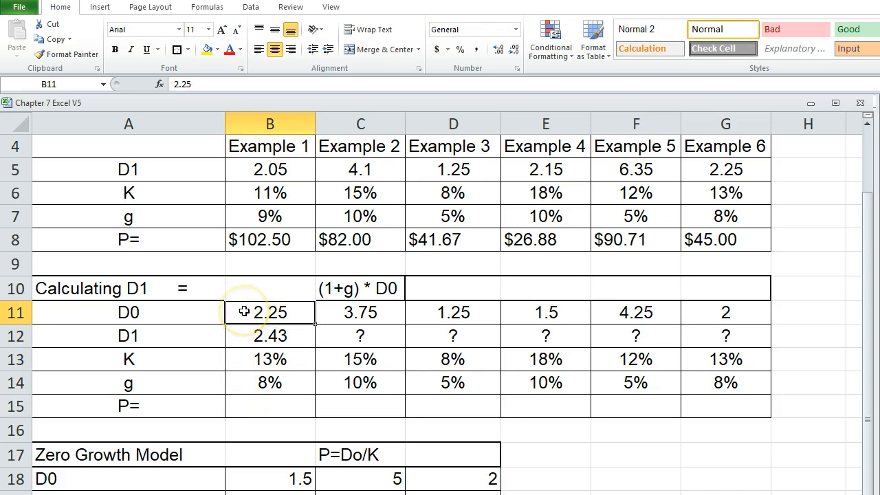
{"action": "left_click", "coordinate": [245, 384]}
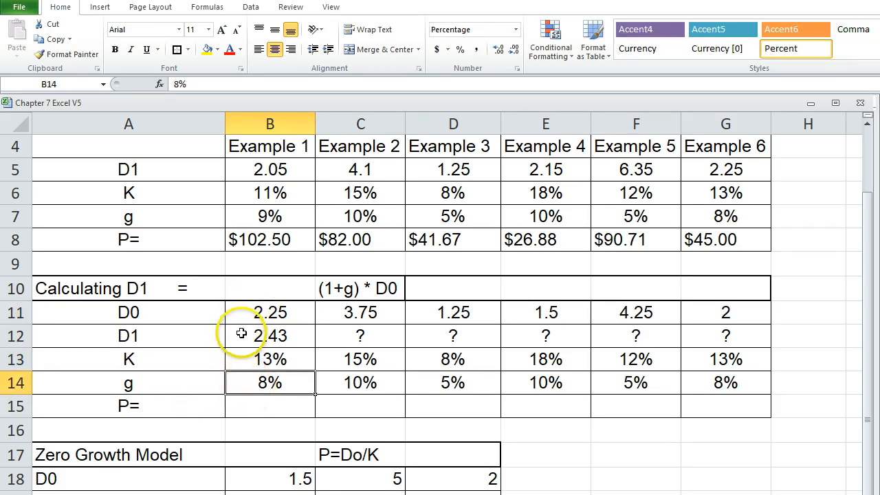
{"action": "left_click", "coordinate": [242, 334]}
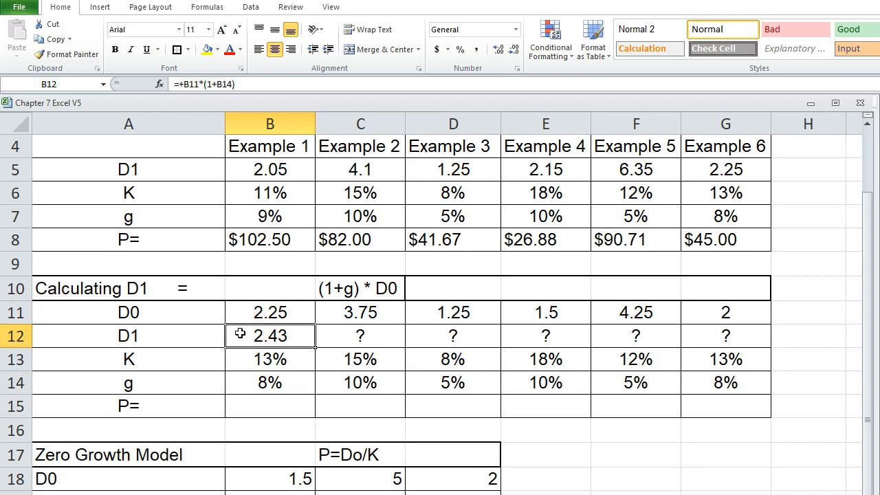
Calculate the price in cell B15 of the Calculating D1 table with the formula +B12/(B13-B14).
{"action": "left_click", "coordinate": [248, 407]}
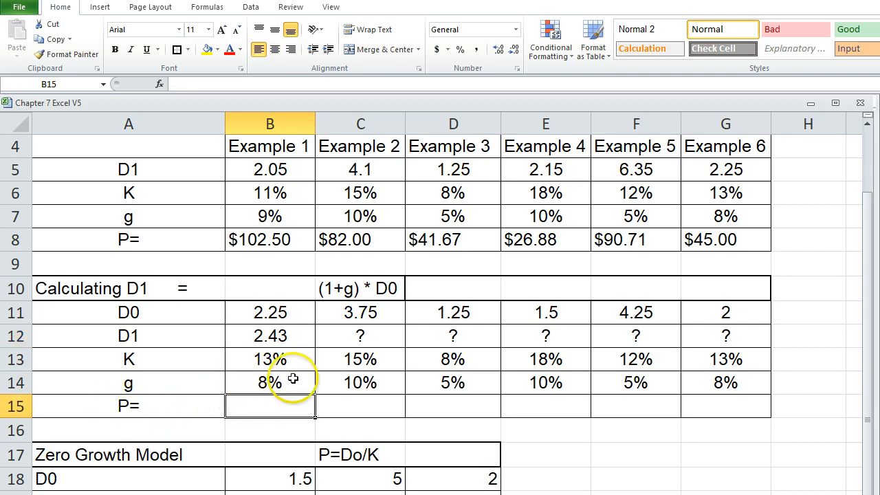
{"action": "scroll", "coordinate": [371, 268], "scroll_direction": "up", "scroll_amount": 1}
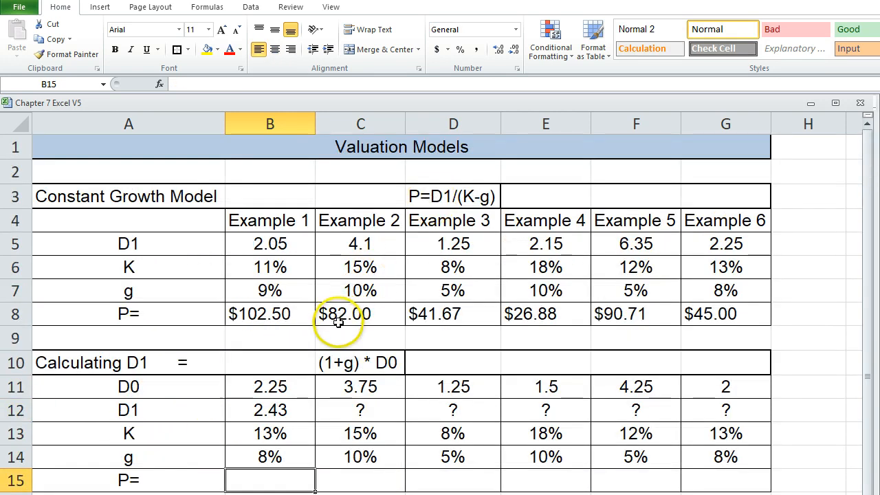
{"action": "scroll", "coordinate": [337, 309], "scroll_direction": "down", "scroll_amount": 1}
{"action": "type", "text": "+B12/(B13"}
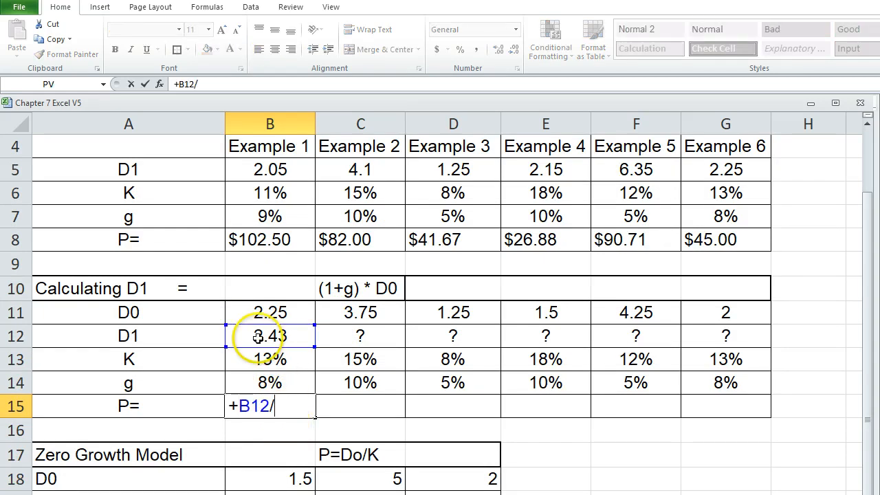
{"action": "type", "text": "-"}
{"action": "left_click", "coordinate": [279, 374]}
{"action": "type", "text": ")"}
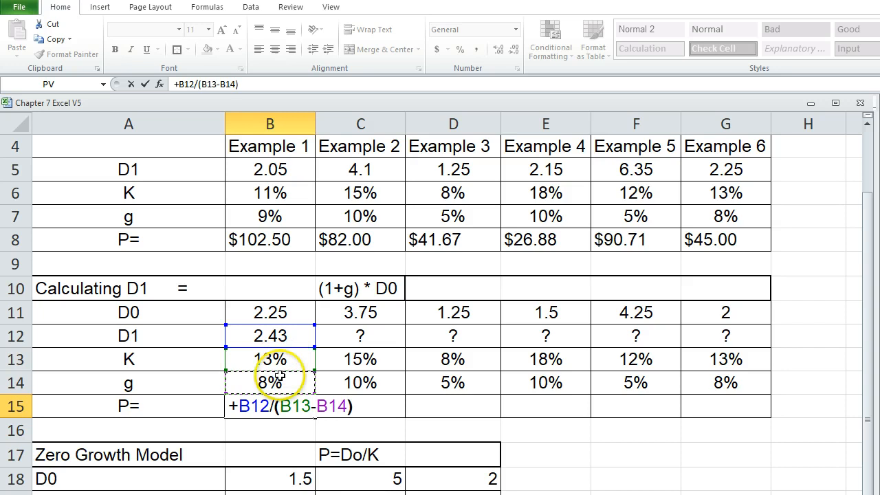
{"action": "key", "text": "Return"}
Copy the currency format from cell B8 onto the price in B15 with Format Painter.
{"action": "left_click", "coordinate": [260, 406]}
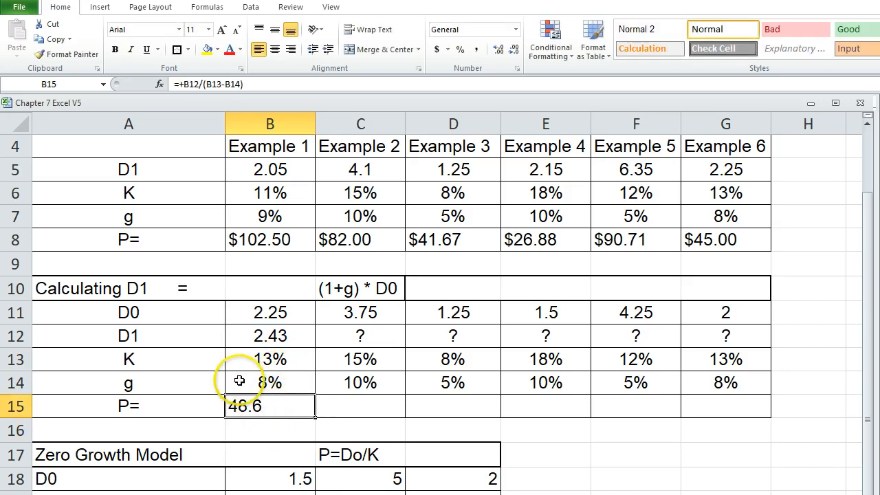
{"action": "left_click", "coordinate": [262, 241]}
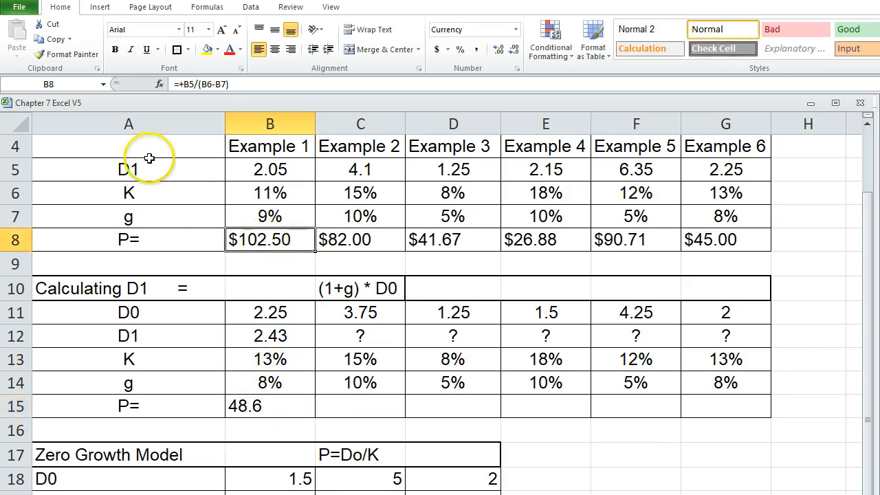
{"action": "left_click", "coordinate": [62, 54]}
{"action": "left_click", "coordinate": [266, 406]}
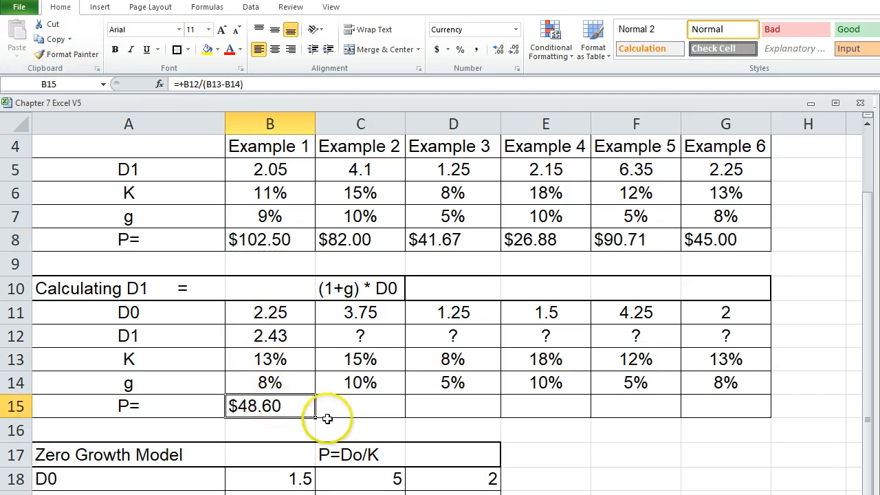
Fill the price formula from B15 across through G15 and the D1 formula from B12 across through G12.
{"action": "left_click_drag", "start_coordinate": [316, 417], "coordinate": [736, 410]}
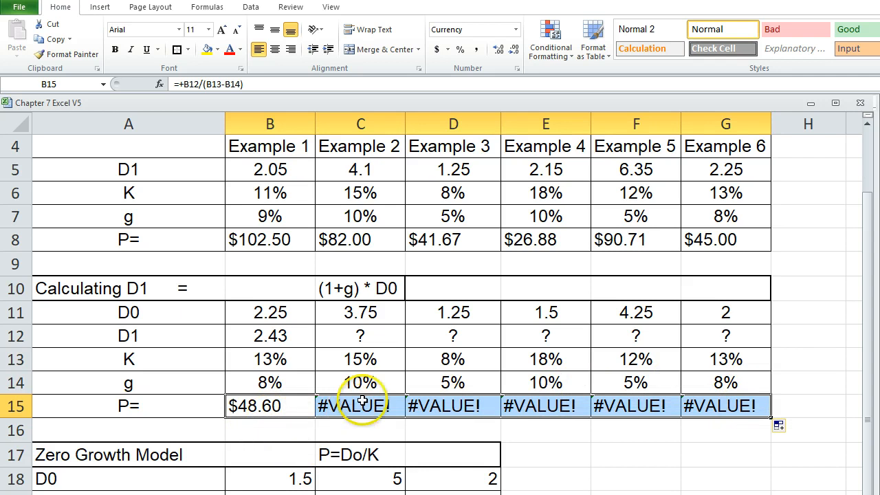
{"action": "left_click", "coordinate": [399, 432]}
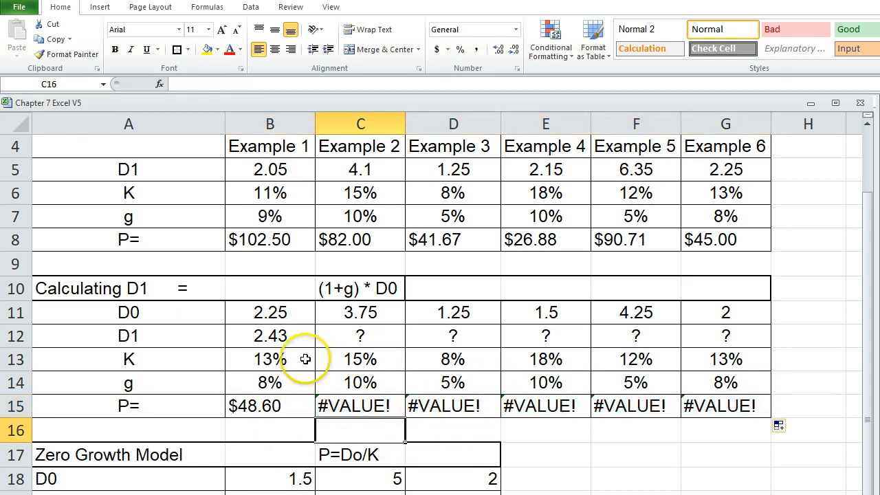
{"action": "left_click", "coordinate": [277, 335]}
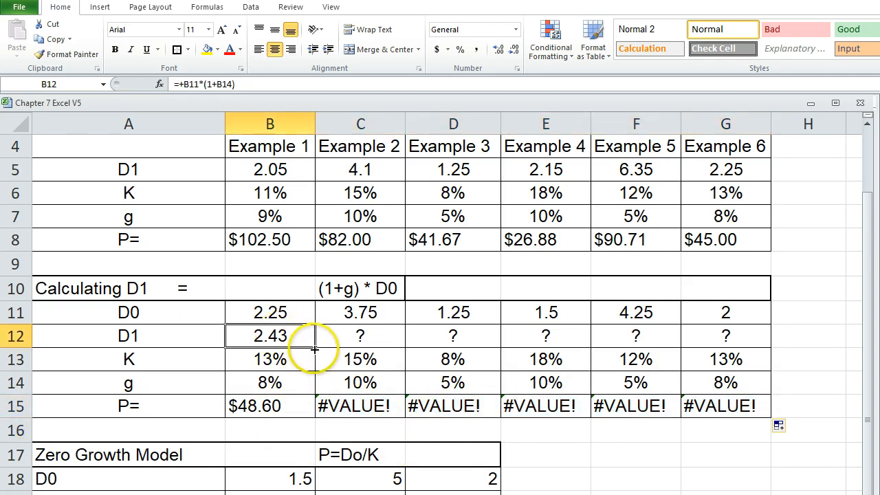
{"action": "left_click_drag", "start_coordinate": [314, 348], "coordinate": [737, 340]}
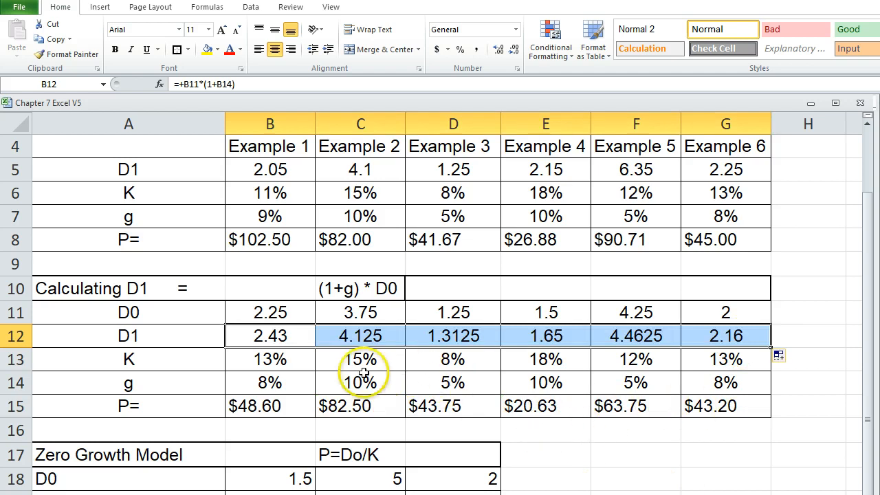
Calculate the Zero Growth Model price in cell B20 with the formula +B18/B19.
{"action": "scroll", "coordinate": [363, 372], "scroll_direction": "down", "scroll_amount": 1}
{"action": "left_click", "coordinate": [249, 459]}
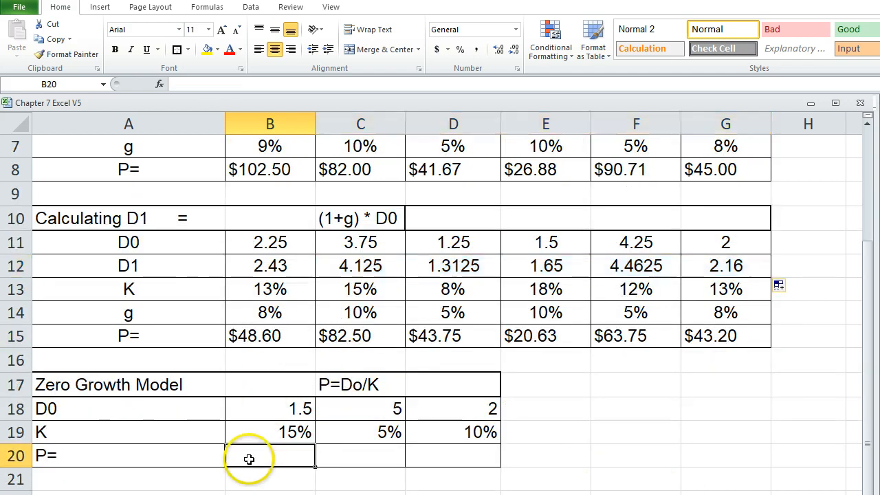
{"action": "type", "text": "+"}
{"action": "left_click", "coordinate": [259, 406]}
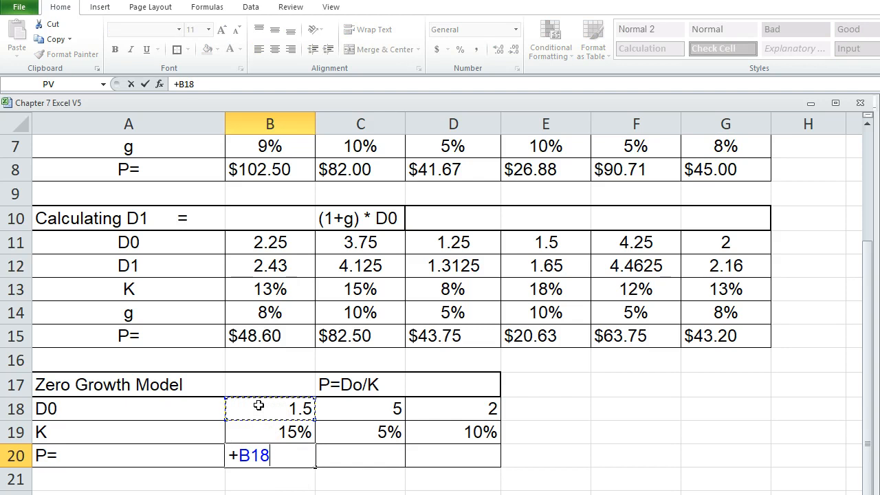
{"action": "type", "text": "/"}
{"action": "left_click", "coordinate": [247, 431]}
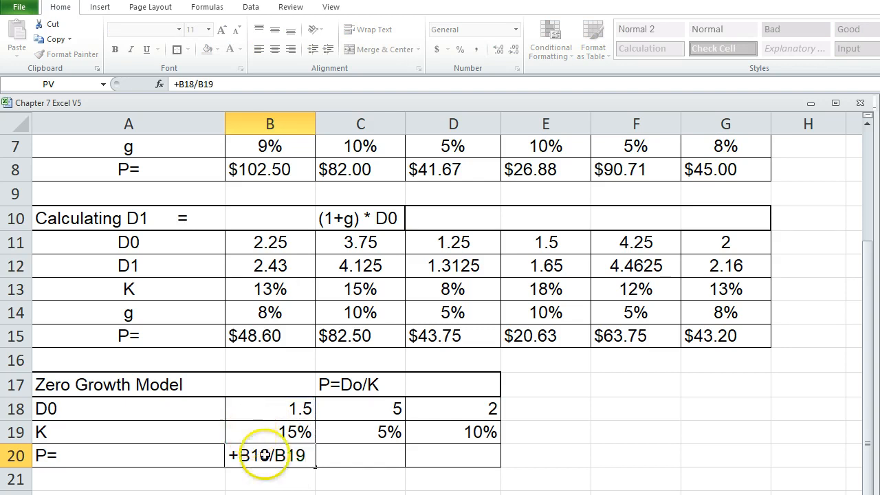
{"action": "key", "text": "Return"}
Copy the currency format from B15 onto B20 with Format Painter and fill the Zero Growth price across through D20.
{"action": "left_click", "coordinate": [272, 457]}
{"action": "left_click", "coordinate": [258, 333]}
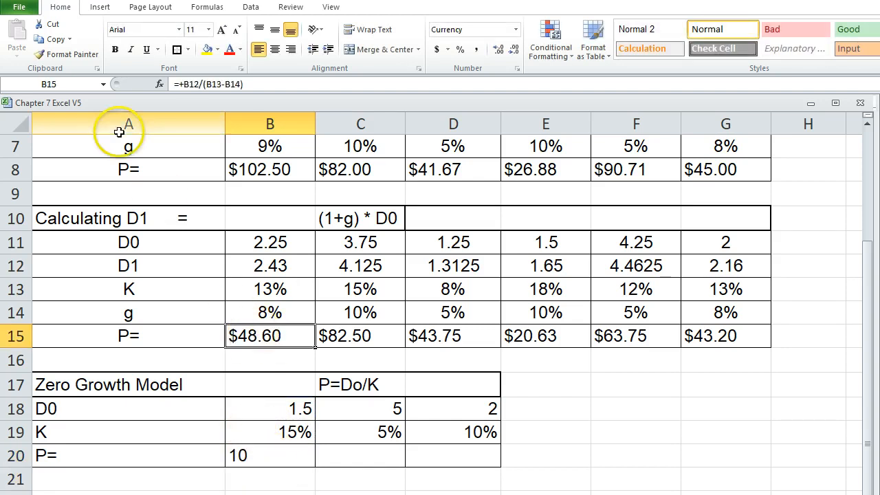
{"action": "left_click", "coordinate": [57, 55]}
{"action": "left_click", "coordinate": [237, 456]}
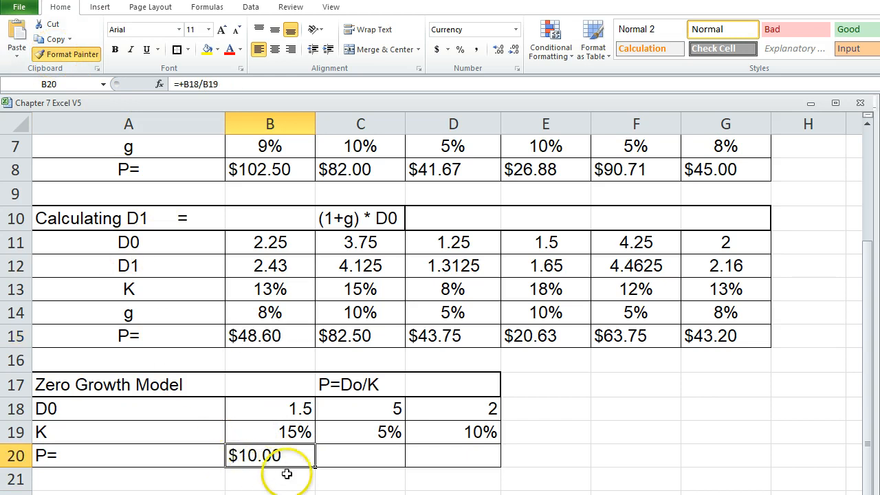
{"action": "left_click_drag", "start_coordinate": [314, 467], "coordinate": [482, 459]}
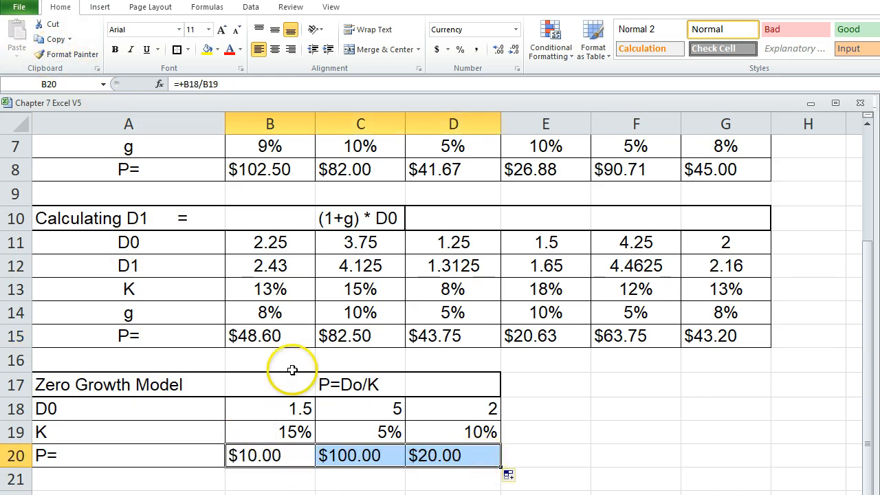
Open the Variable Growth Model sheet and calculate Example One's year 1 dividend in B5 with the formula +B4*(1+C5).
{"action": "left_click", "coordinate": [164, 493]}
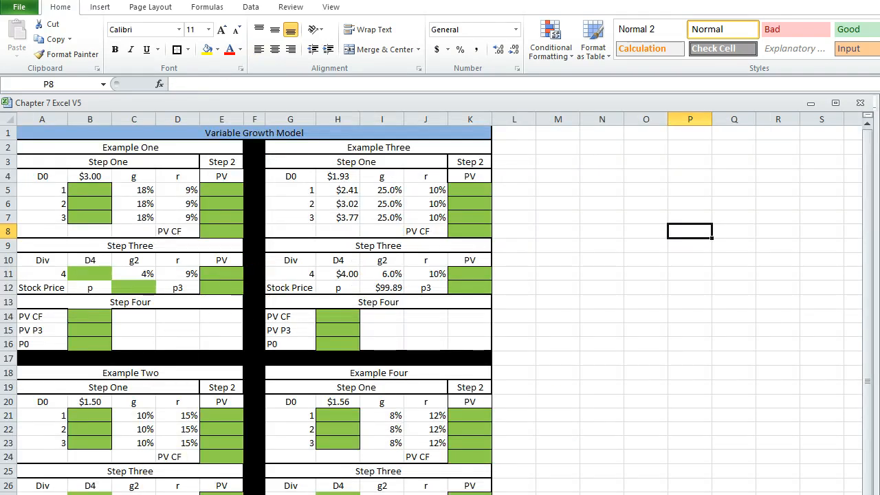
{"action": "key", "text": "ctrl+Tab"}
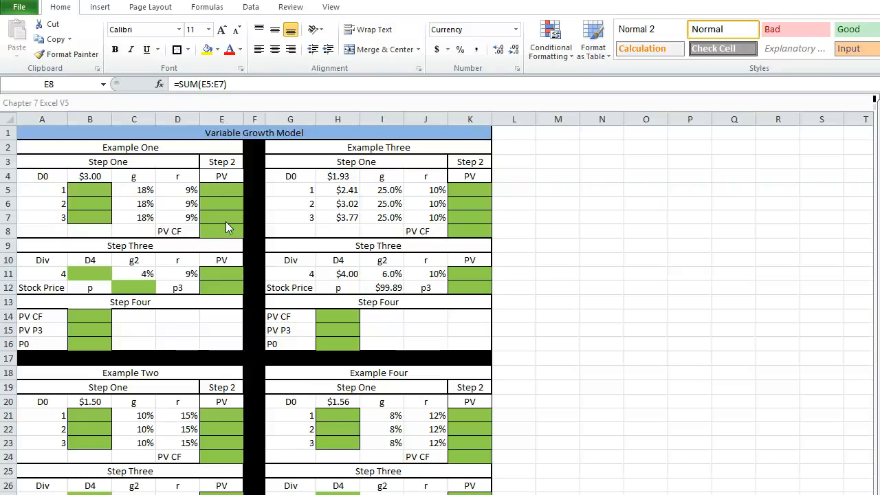
{"action": "left_click", "coordinate": [81, 189]}
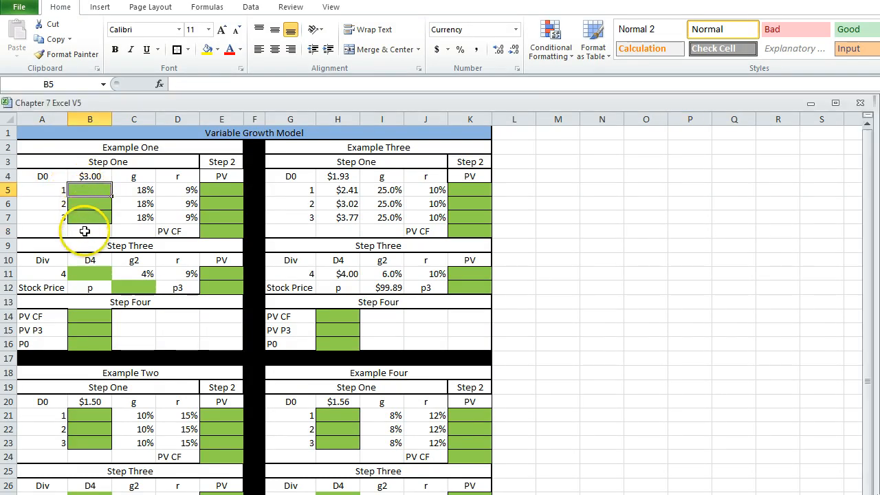
{"action": "left_click", "coordinate": [78, 176]}
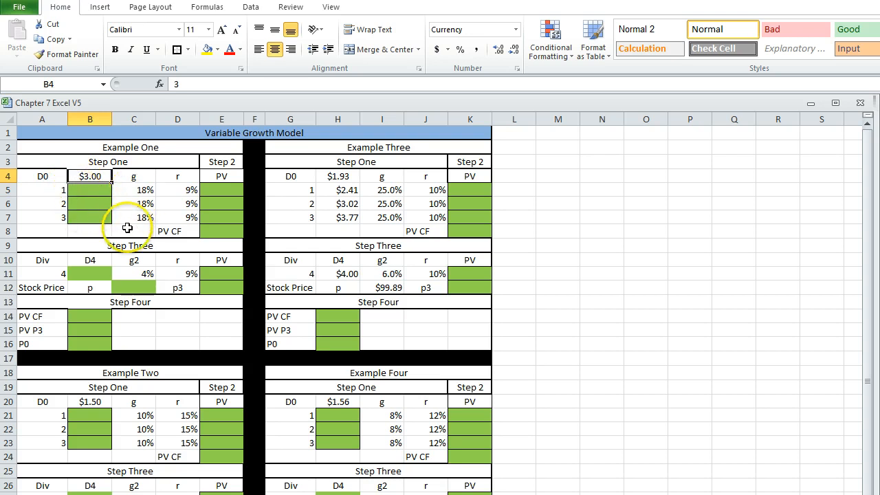
{"action": "left_click", "coordinate": [83, 191]}
{"action": "type", "text": "+B4*(1+C5"}
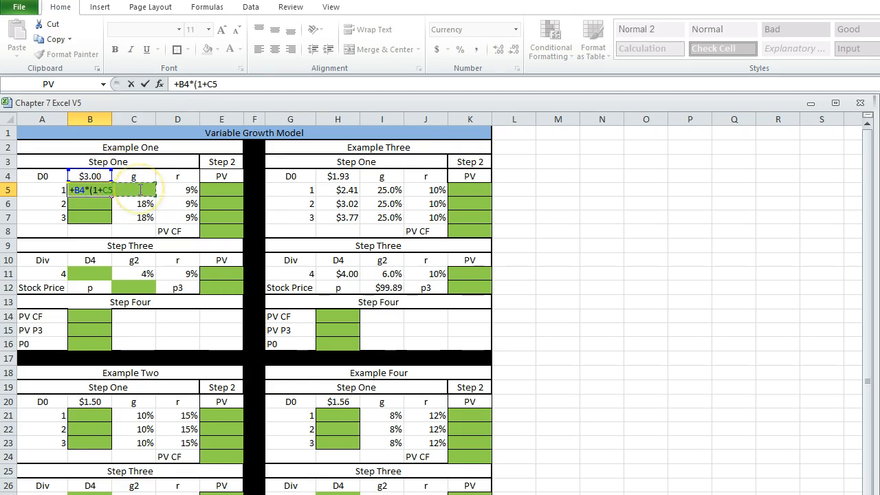
{"action": "key", "text": "Return"}
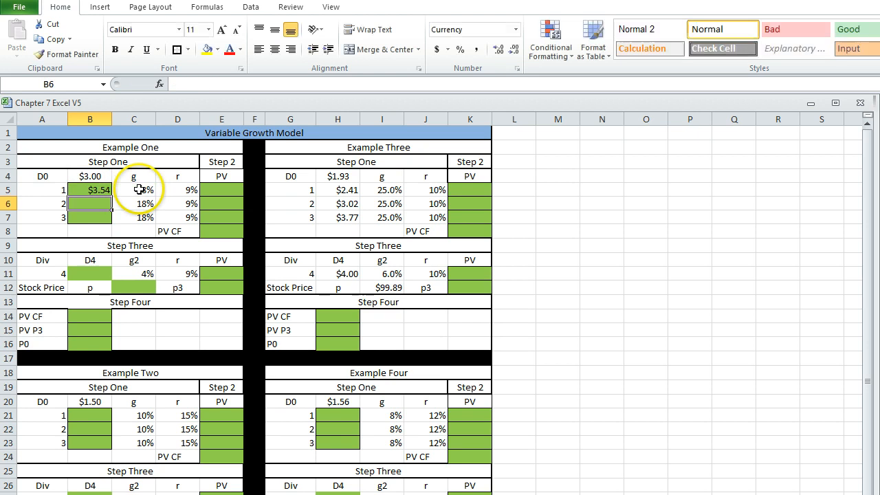
Make the B4 reference in the B5 dividend formula absolute, as $B$4.
{"action": "left_click", "coordinate": [96, 188]}
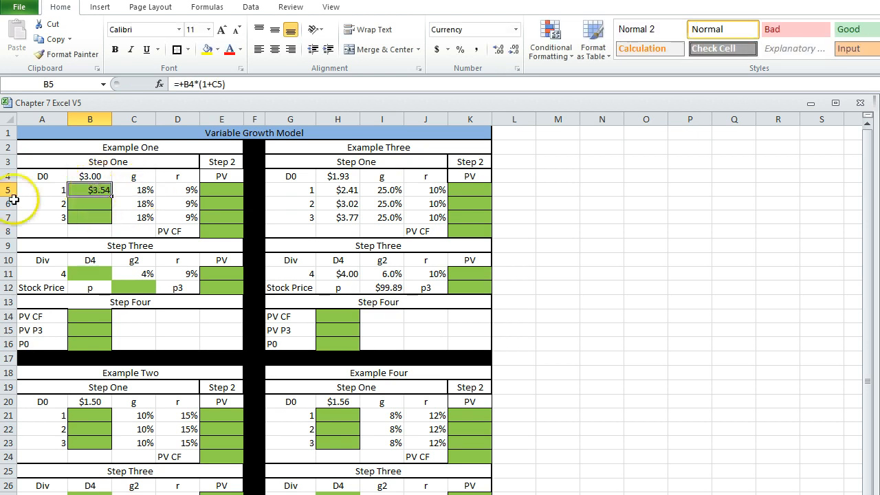
{"action": "left_click", "coordinate": [184, 82]}
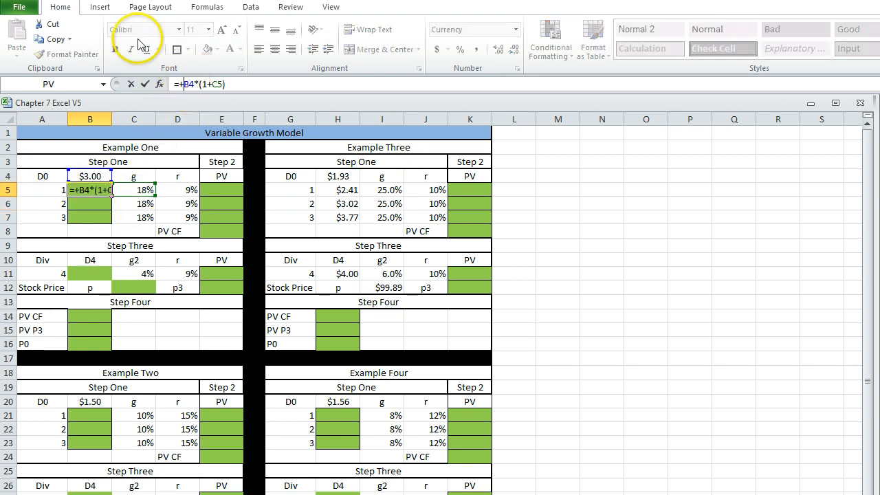
{"action": "key", "text": "F4"}
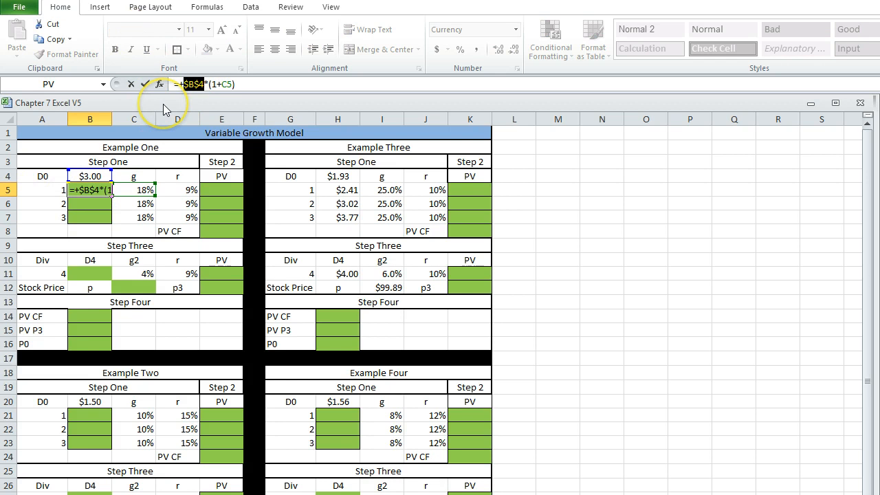
{"action": "key", "text": "Return"}
Restore the relative B4 reference in the B5 formula so it reads =+B4*(1+C5).
{"action": "left_click", "coordinate": [86, 178]}
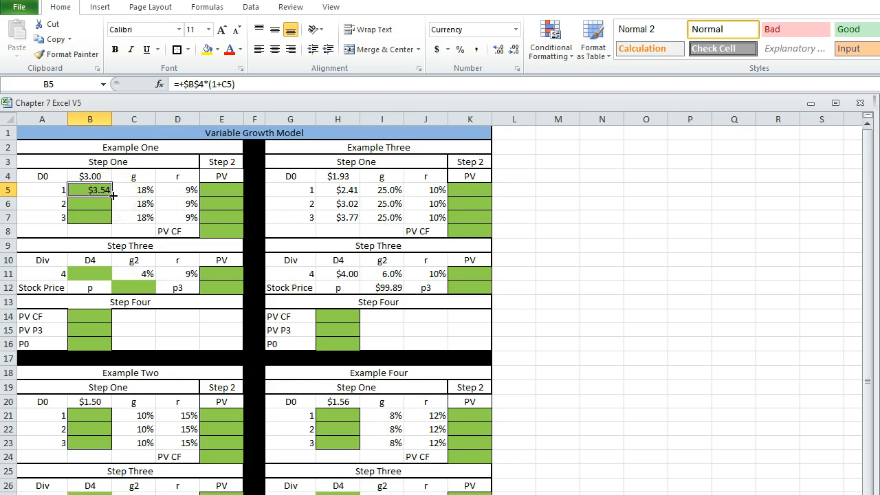
{"action": "left_click", "coordinate": [186, 86]}
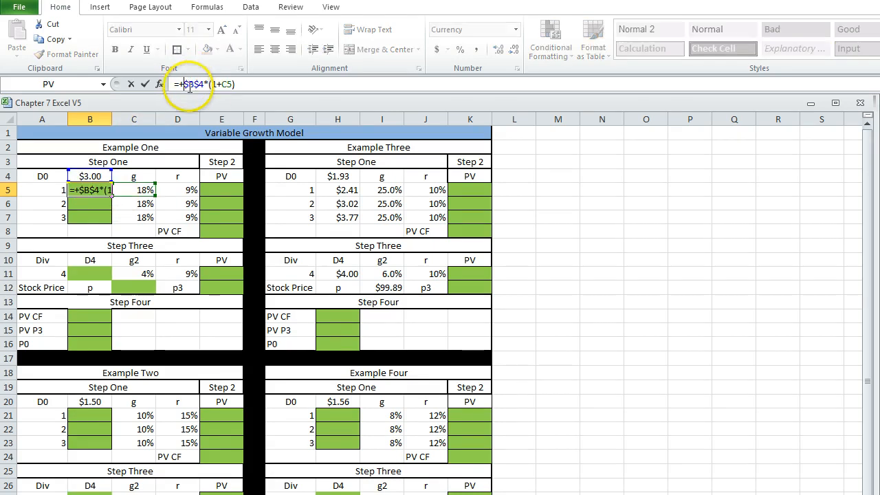
{"action": "key", "text": "BackSpace"}
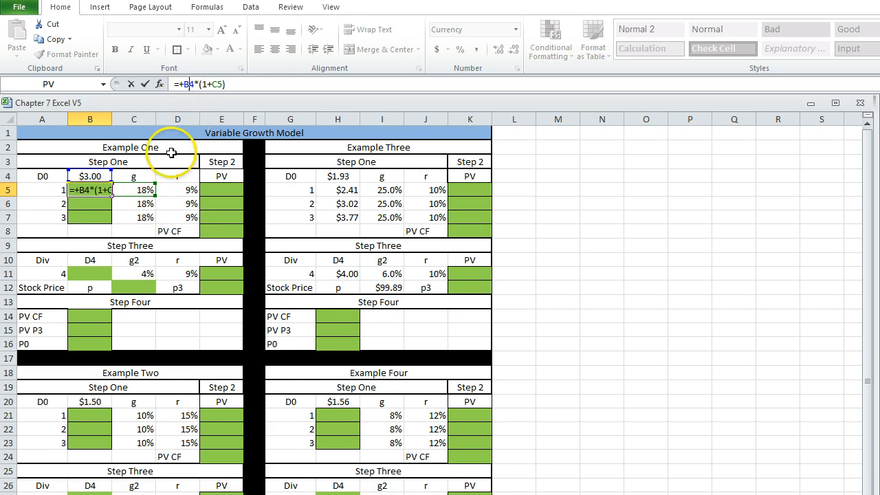
{"action": "left_click", "coordinate": [131, 190]}
Fill the dividend formula from B5 down through B7 in Example One.
{"action": "left_click", "coordinate": [88, 192]}
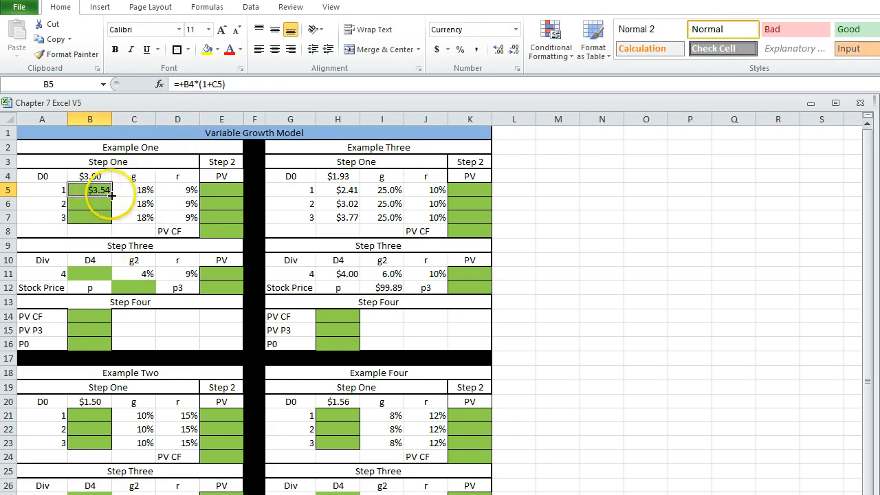
{"action": "double_click", "coordinate": [113, 197]}
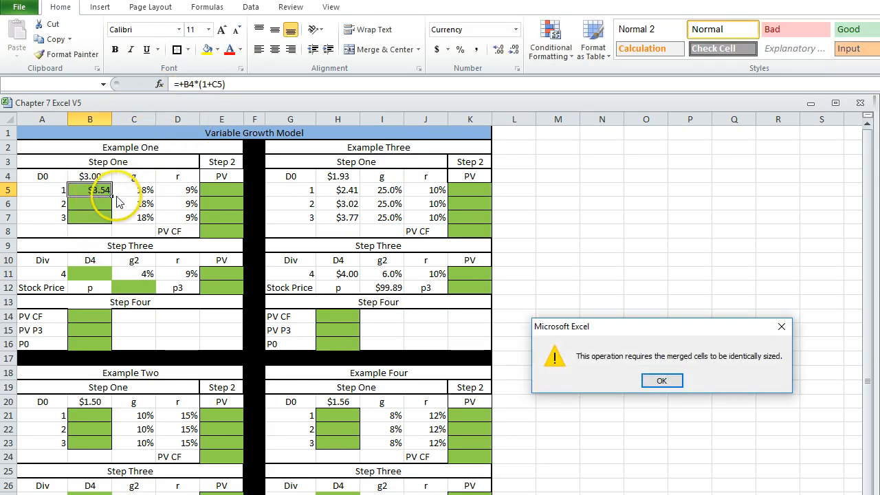
{"action": "left_click", "coordinate": [659, 381]}
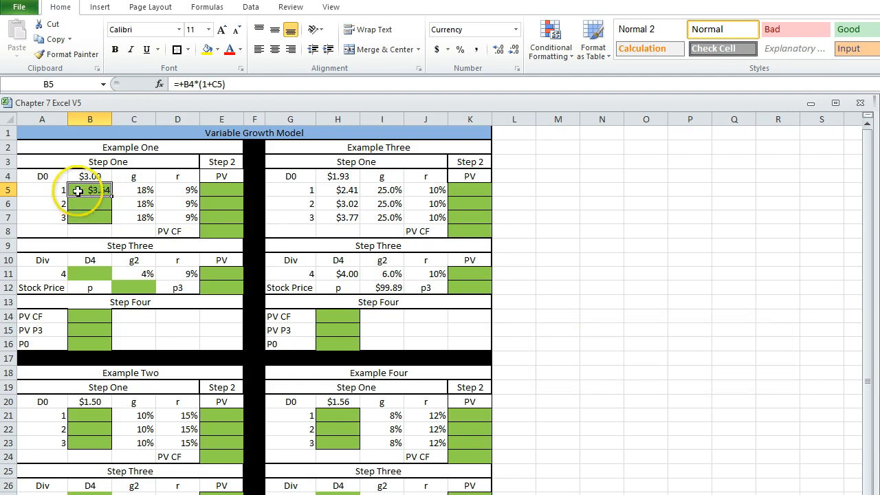
{"action": "left_click_drag", "start_coordinate": [112, 198], "coordinate": [108, 223]}
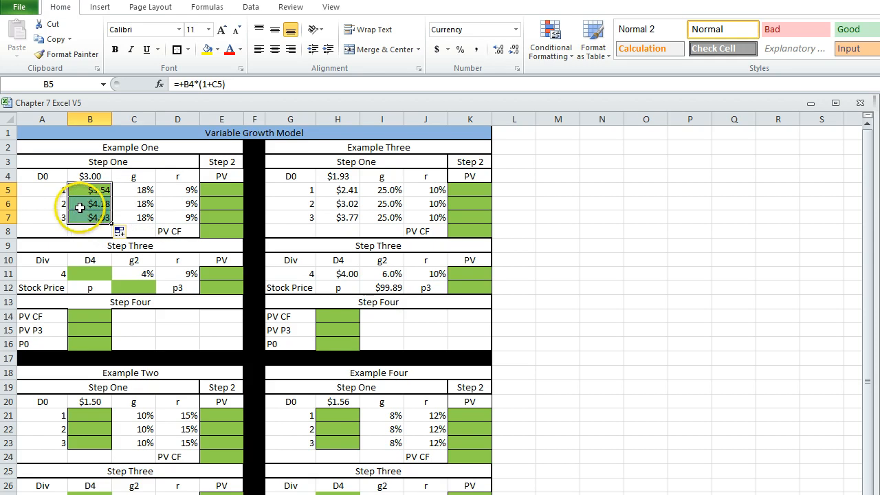
Examine the year number, the D0 value and the dividend formulas in B5 through B7 of Example One.
{"action": "left_click", "coordinate": [45, 193]}
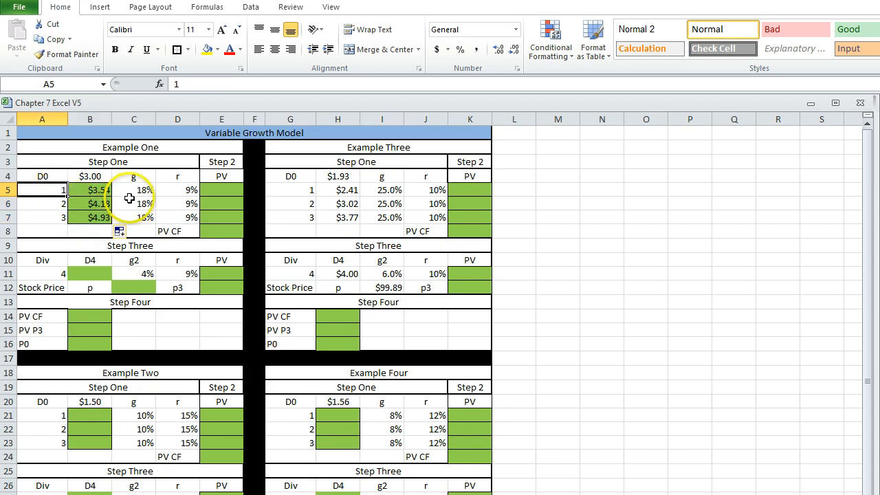
{"action": "left_click", "coordinate": [79, 178]}
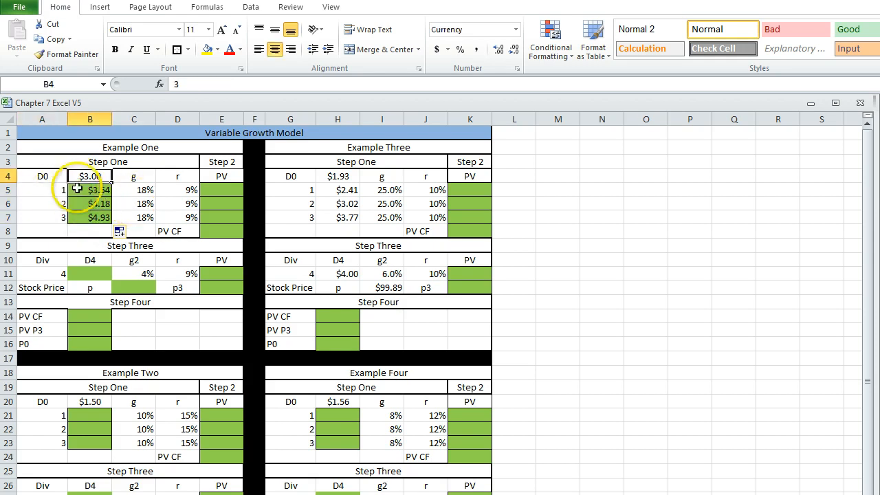
{"action": "left_click", "coordinate": [81, 191]}
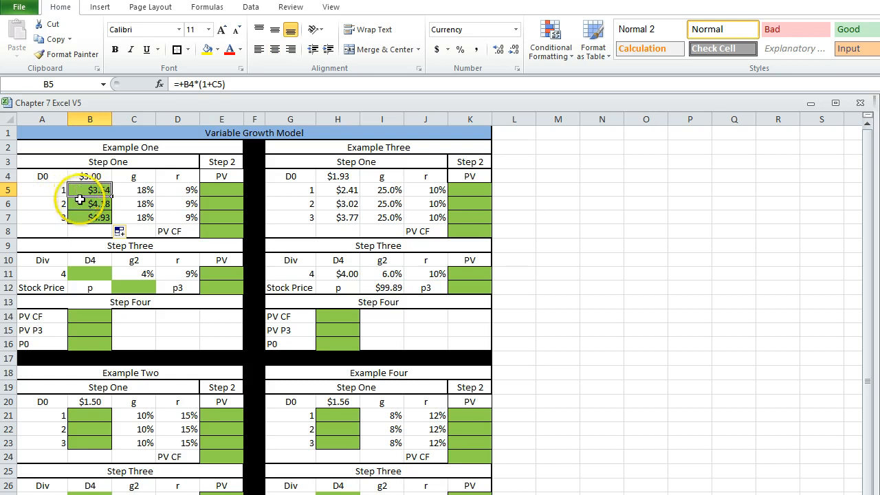
{"action": "left_click", "coordinate": [74, 204]}
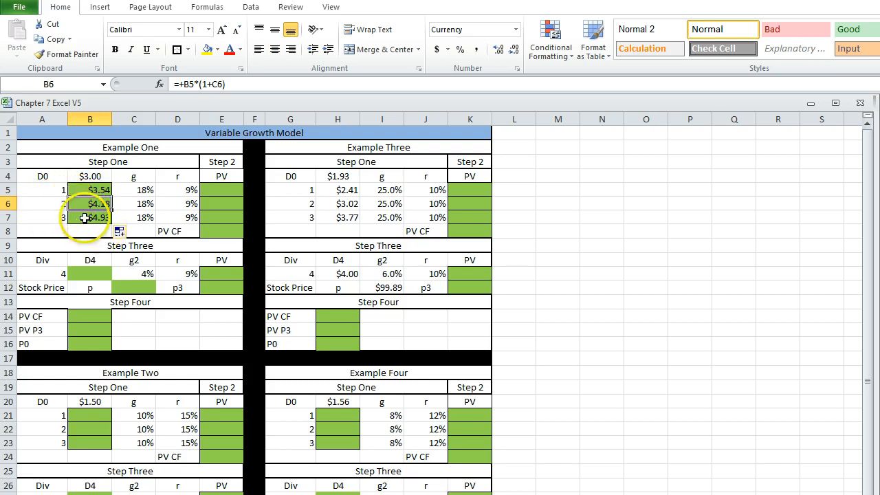
{"action": "left_click", "coordinate": [84, 218]}
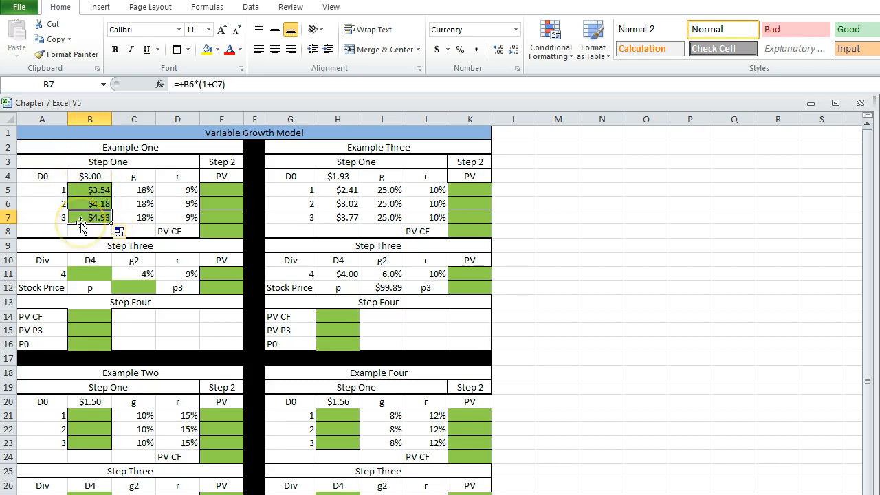
Set the fill color of Example One's Step 2 PV cells E5:E8 to light blue.
{"action": "left_click", "coordinate": [209, 189]}
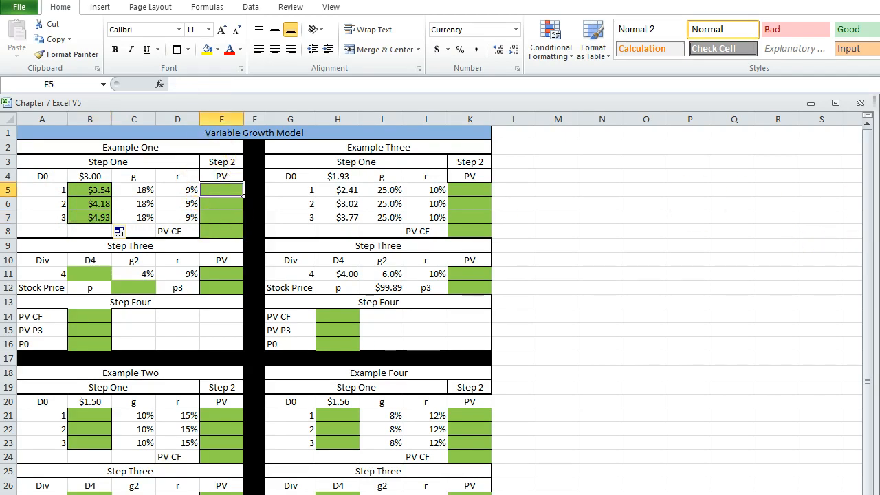
{"action": "left_click_drag", "start_coordinate": [216, 190], "coordinate": [219, 237]}
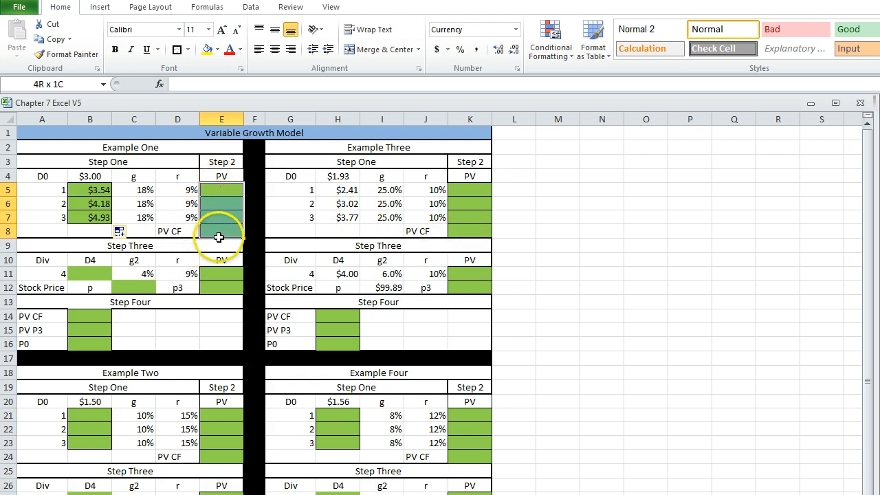
{"action": "left_click", "coordinate": [217, 49]}
{"action": "left_click", "coordinate": [243, 97]}
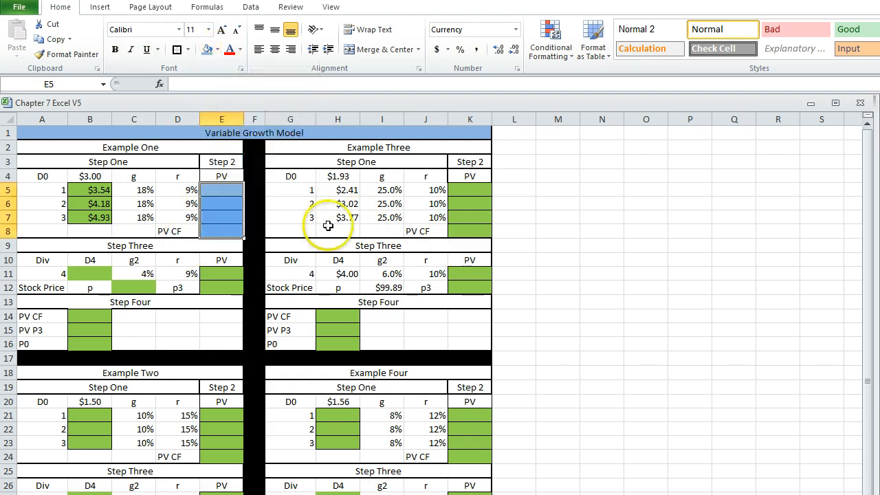
Calculate the present value of the year 1 dividend in E5 with the formula +B5/(1+D5)^A5.
{"action": "key", "text": "ctrl+Tab"}
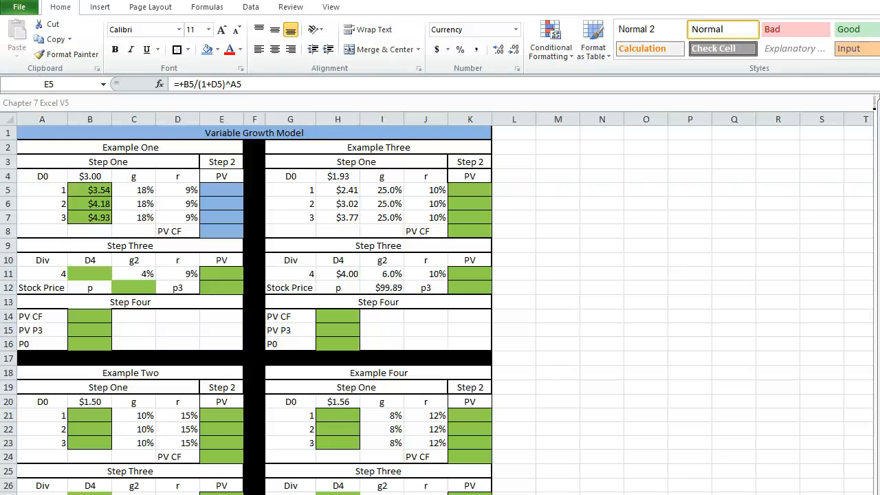
{"action": "left_click", "coordinate": [220, 207]}
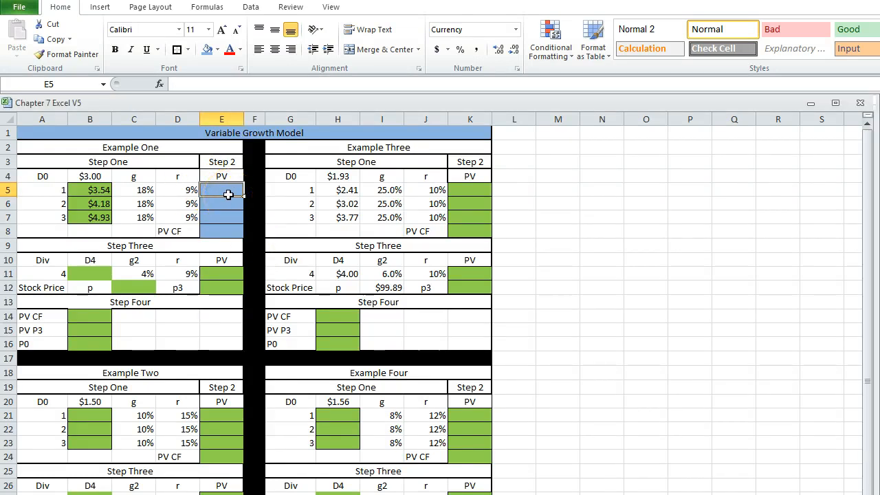
{"action": "type", "text": "+"}
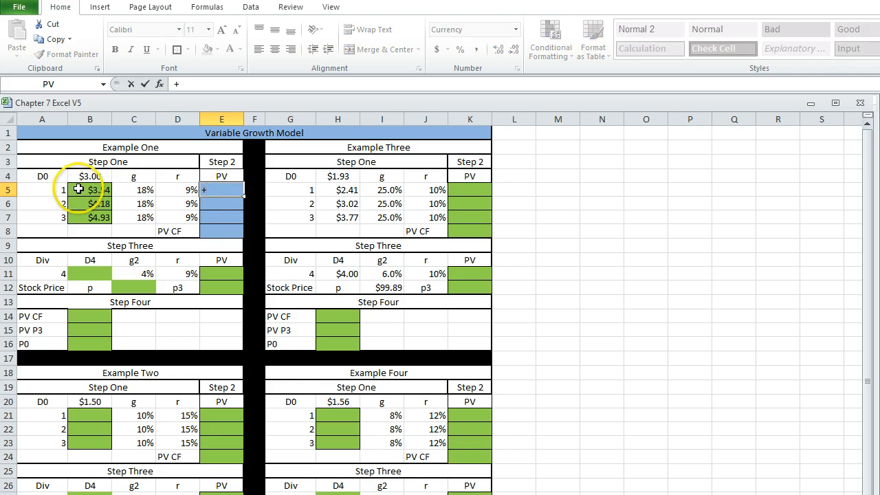
{"action": "left_click", "coordinate": [80, 190]}
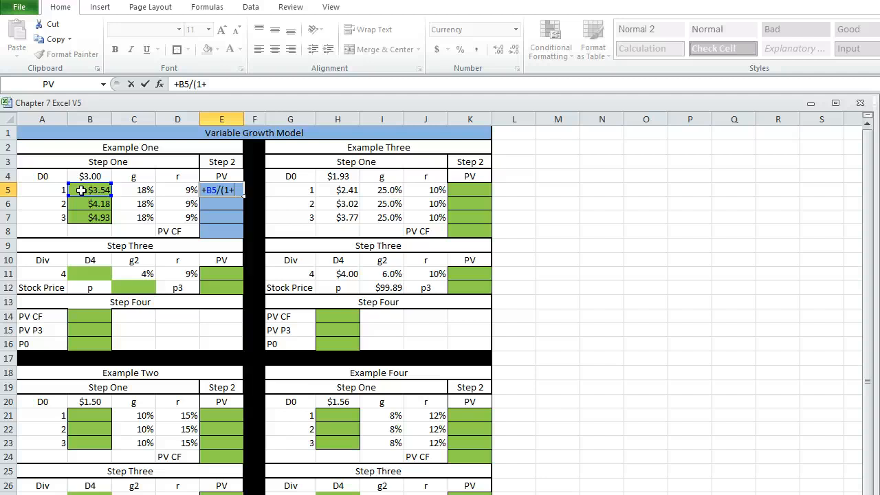
{"action": "left_click", "coordinate": [179, 190]}
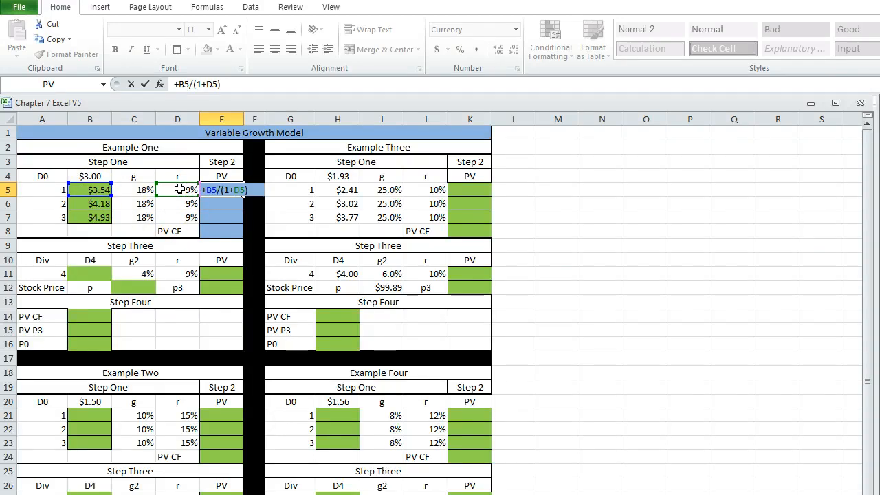
{"action": "left_click", "coordinate": [38, 190]}
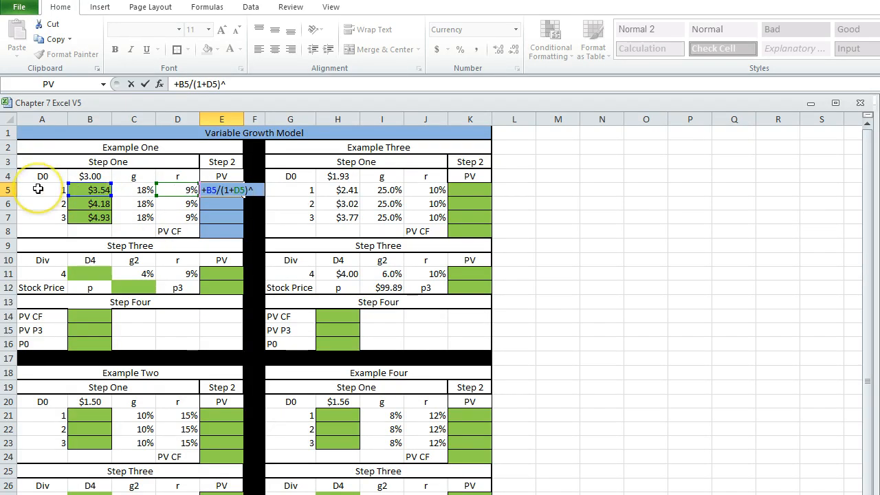
{"action": "key", "text": "Return"}
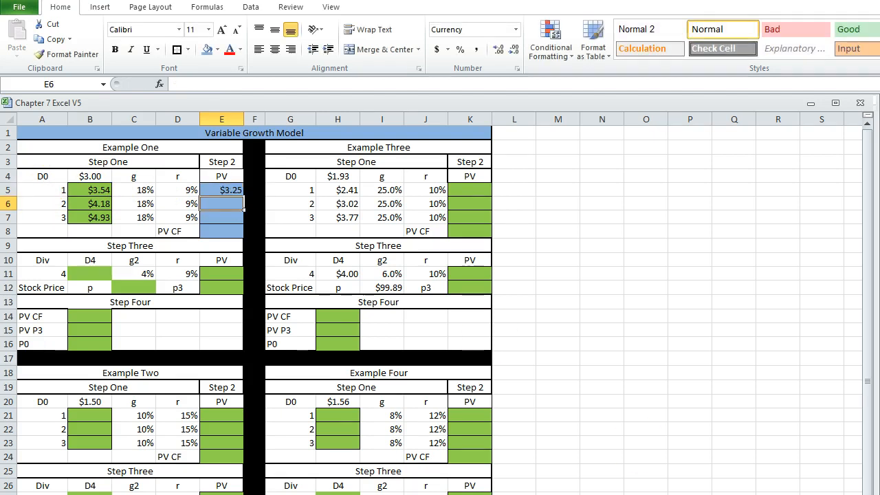
{"action": "scroll", "coordinate": [315, 249], "scroll_direction": "up", "scroll_amount": 4, "text": "ctrl"}
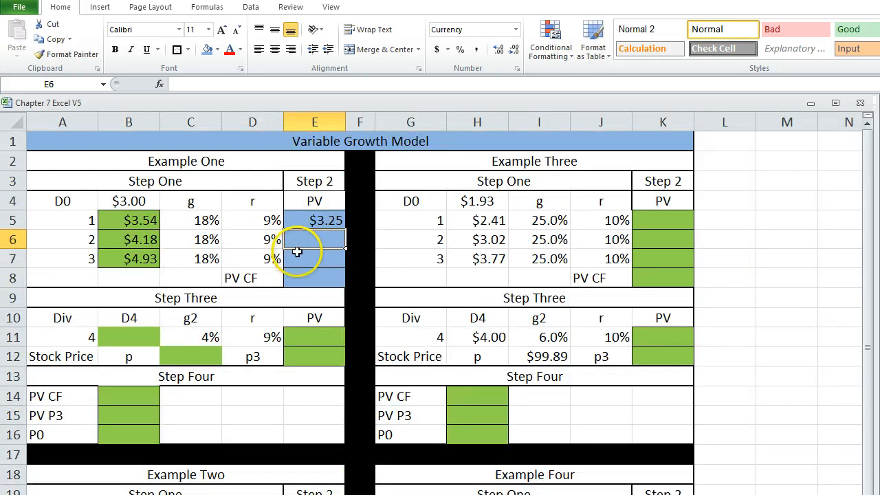
Fill the present value formula from E5 down through E7 in Example One.
{"action": "left_click", "coordinate": [313, 220]}
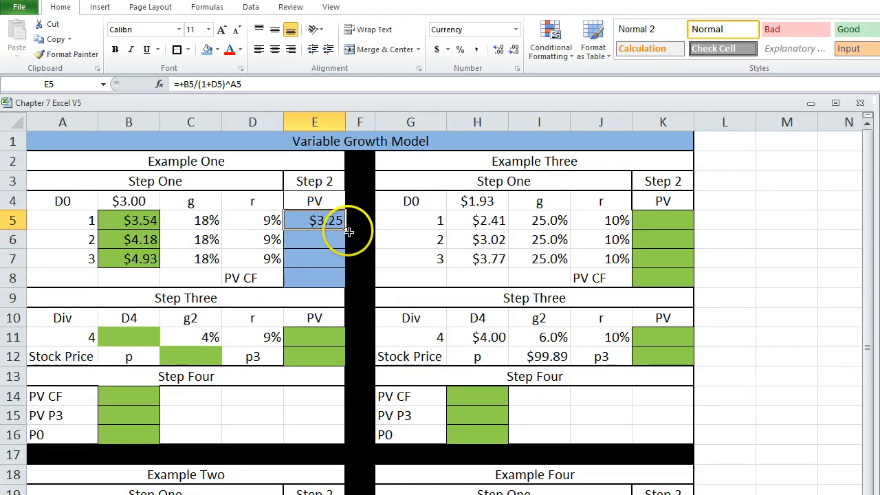
{"action": "left_click_drag", "start_coordinate": [349, 229], "coordinate": [344, 267]}
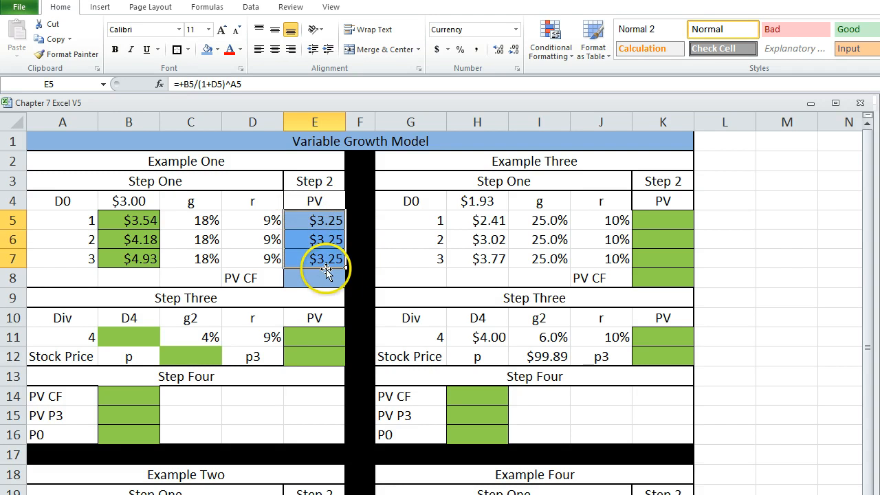
{"action": "left_click", "coordinate": [304, 240]}
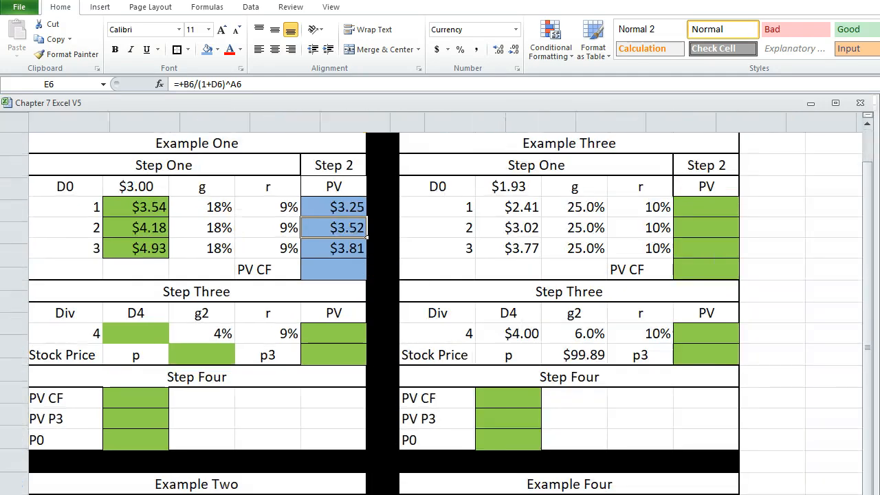
{"action": "scroll", "coordinate": [533, 361], "scroll_direction": "up", "scroll_amount": 1}
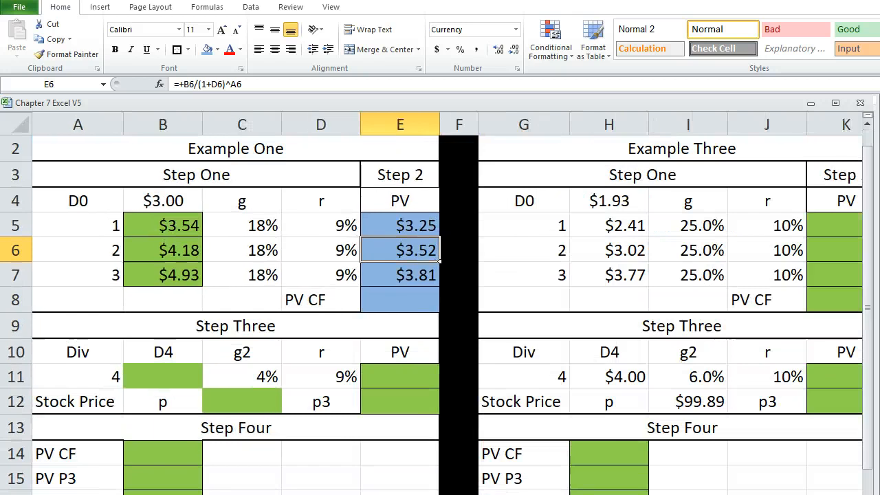
{"action": "scroll", "coordinate": [536, 350], "scroll_direction": "up", "scroll_amount": 1}
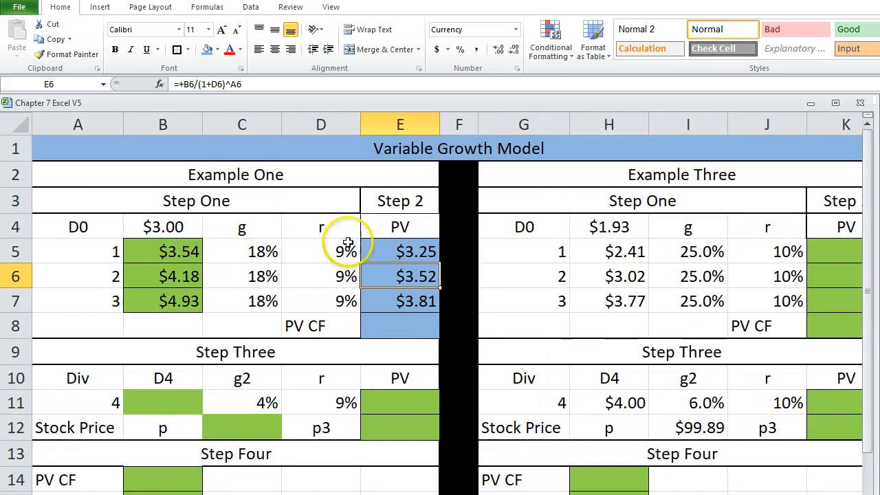
Re-enter the year 2 present value in E6 as +B6/(1+D6)^A6 and fill it down to E7.
{"action": "left_click", "coordinate": [373, 254]}
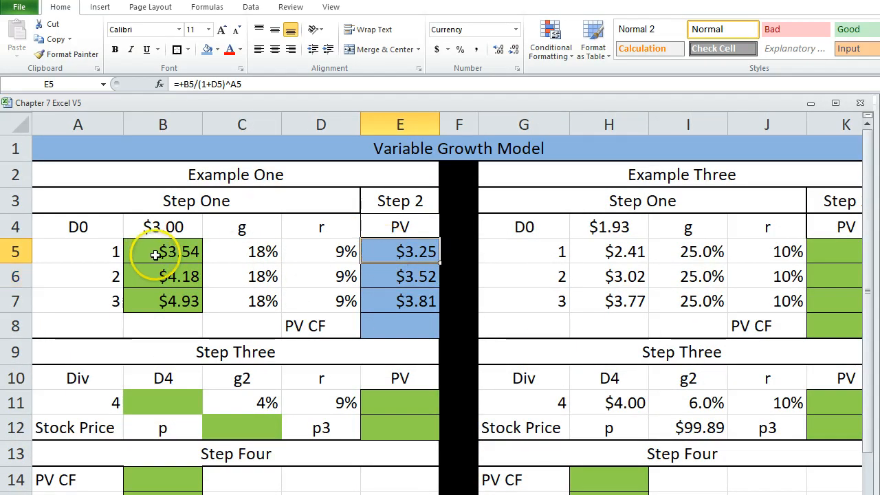
{"action": "left_click", "coordinate": [391, 283]}
{"action": "type", "text": "+"}
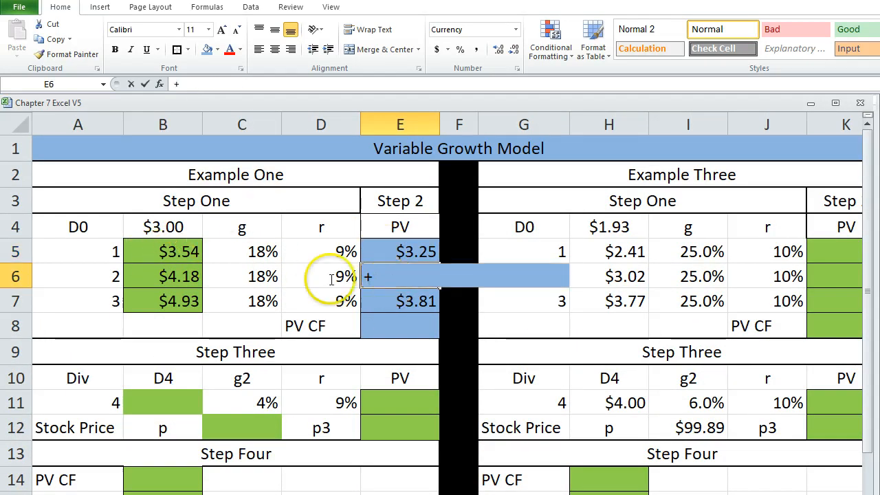
{"action": "left_click", "coordinate": [159, 277]}
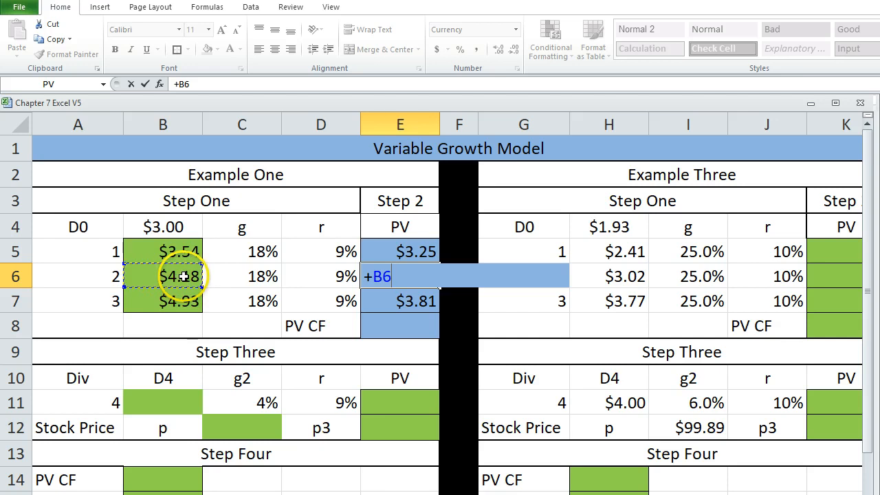
{"action": "type", "text": "/(1+"}
{"action": "left_click", "coordinate": [329, 276]}
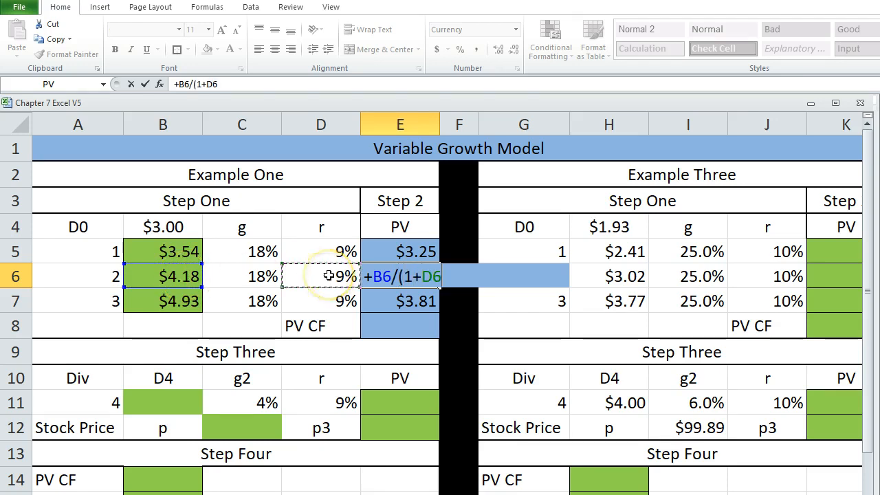
{"action": "type", "text": ")^"}
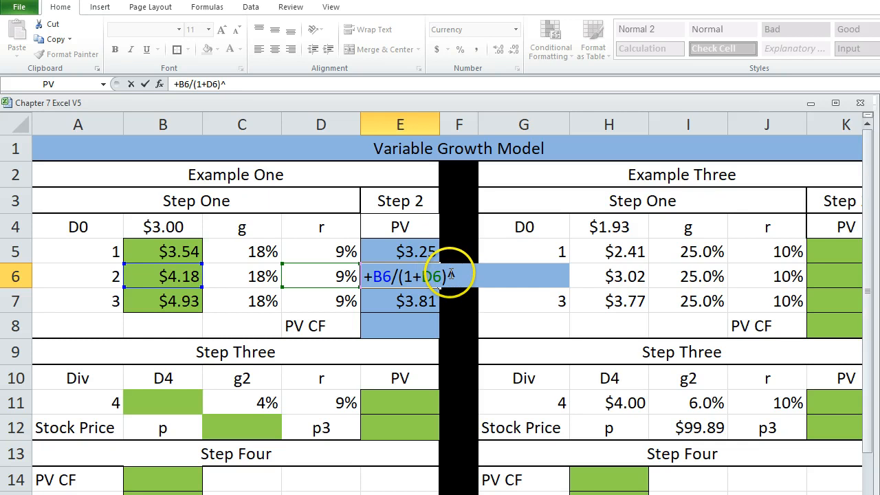
{"action": "left_click", "coordinate": [59, 273]}
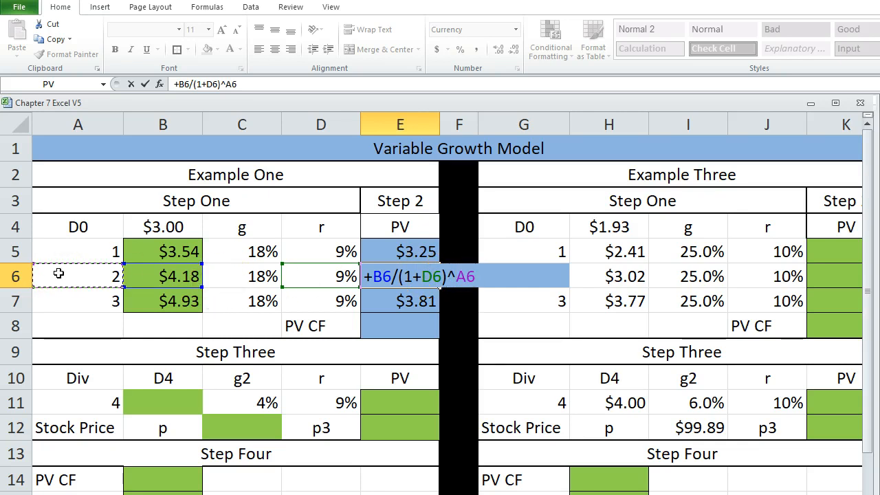
{"action": "key", "text": "Return"}
{"action": "left_click", "coordinate": [404, 276]}
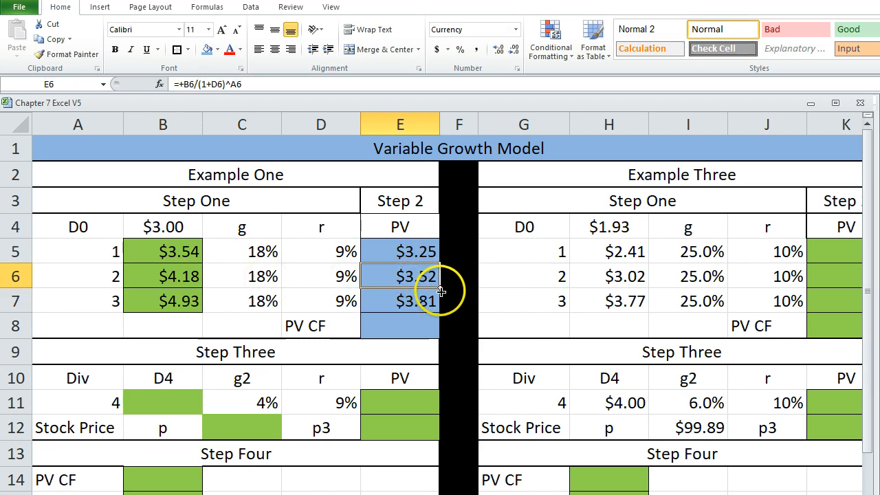
{"action": "left_click_drag", "start_coordinate": [441, 292], "coordinate": [397, 310]}
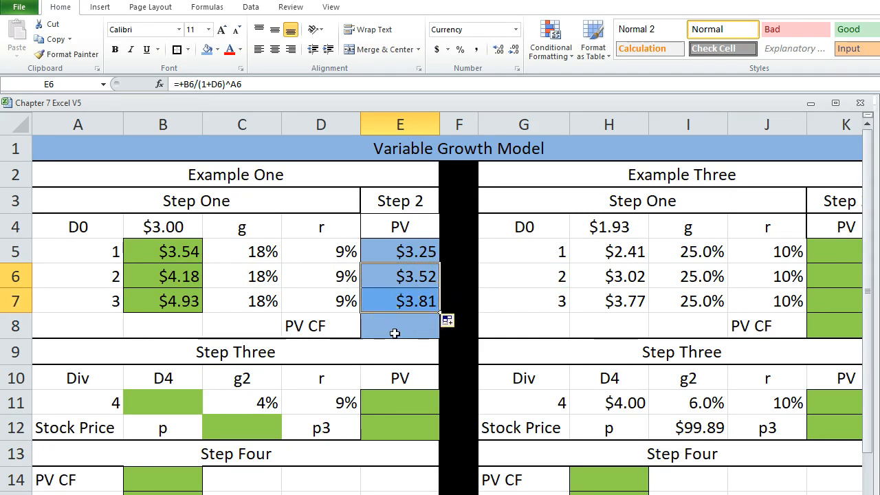
Sum the present values E5:E7 in Example One's PV CF cell E8 and review the Step 2 column.
{"action": "left_click", "coordinate": [391, 333]}
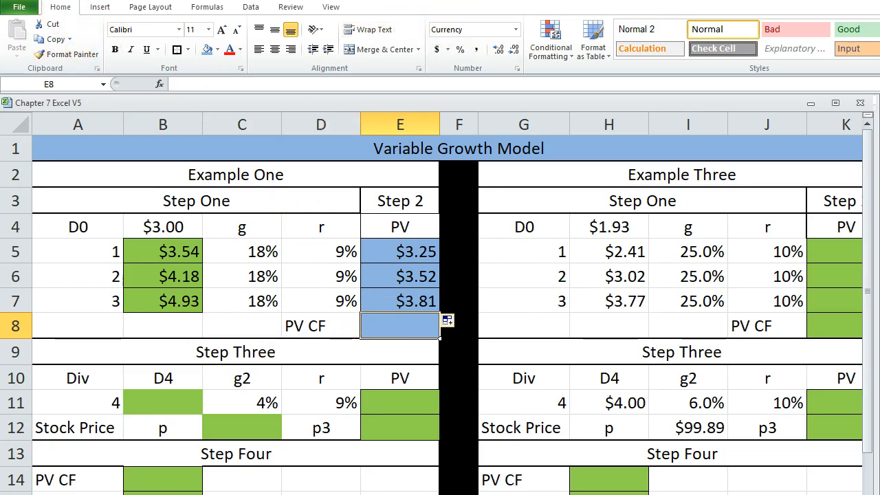
{"action": "key", "text": "alt+equal"}
{"action": "key", "text": "Return"}
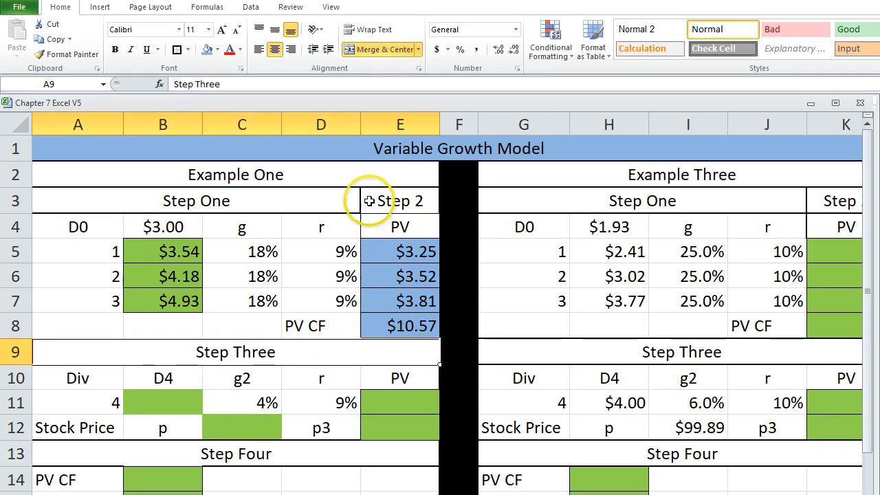
{"action": "left_click_drag", "start_coordinate": [363, 200], "coordinate": [380, 328]}
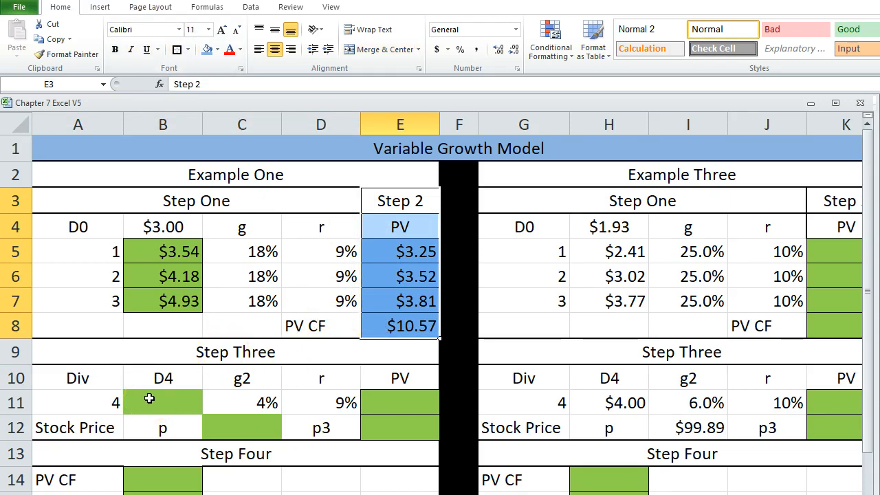
Examine Step Three's dividend number, D4 cell and g2 rate against the Step One growth rates in C5:C7.
{"action": "left_click", "coordinate": [149, 398]}
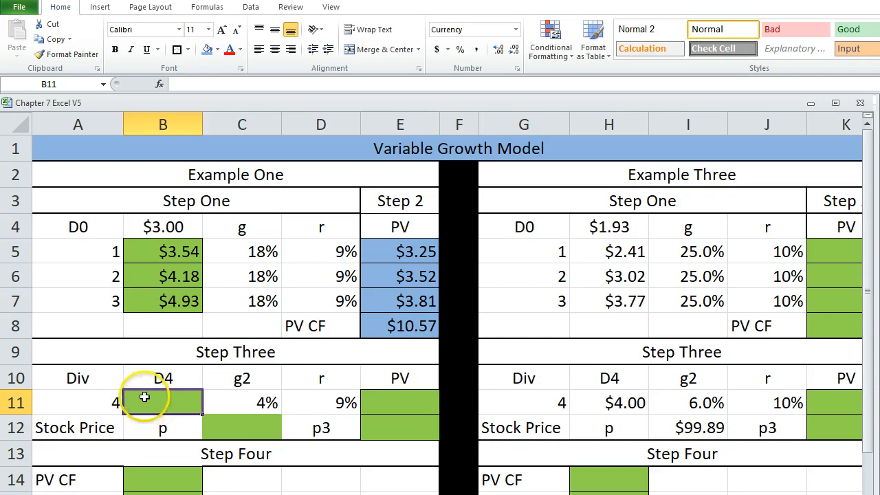
{"action": "left_click", "coordinate": [70, 404]}
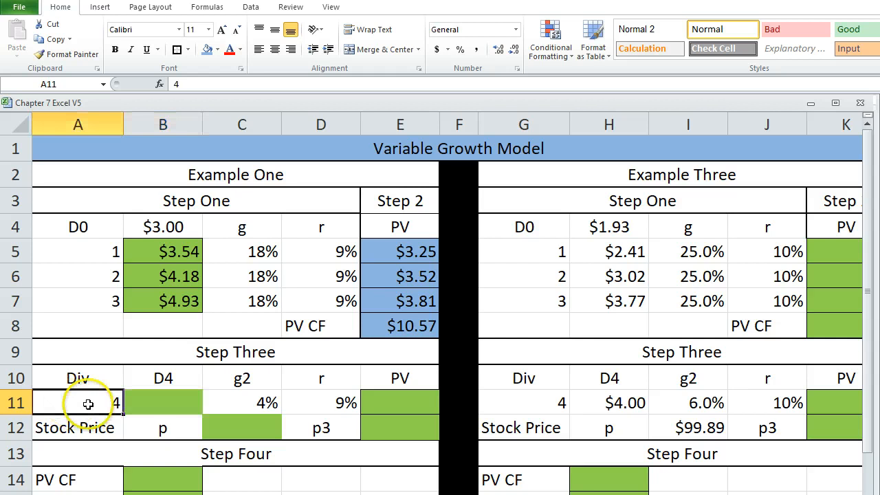
{"action": "left_click", "coordinate": [166, 406]}
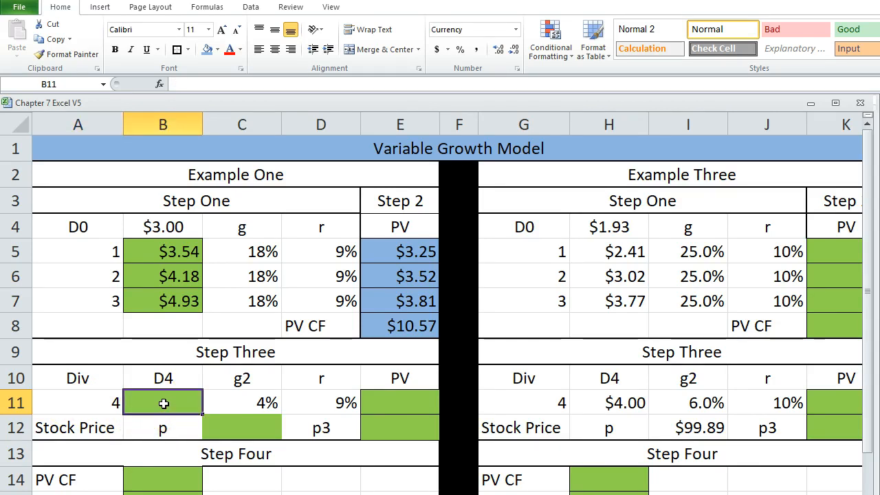
{"action": "left_click", "coordinate": [164, 411]}
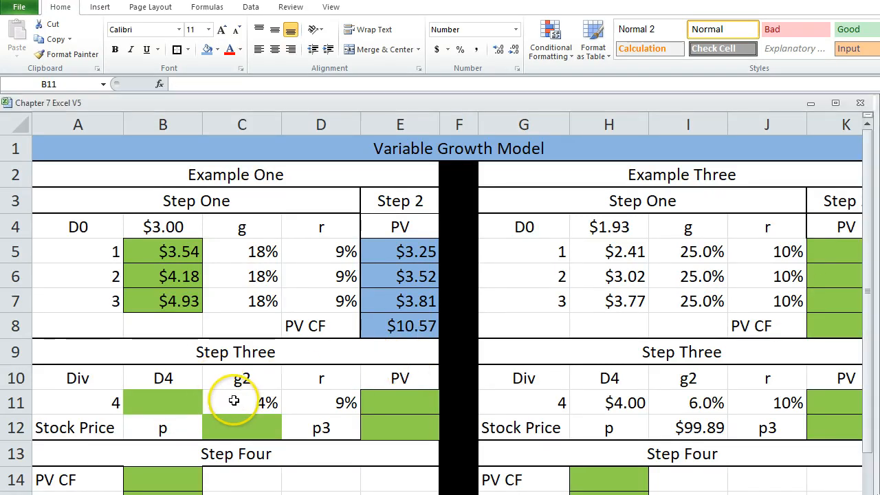
{"action": "left_click", "coordinate": [236, 404]}
{"action": "left_click", "coordinate": [235, 381]}
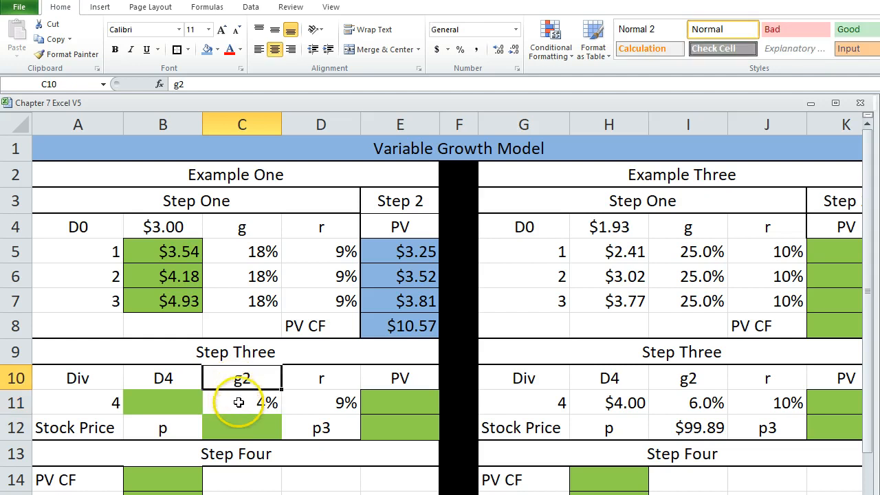
{"action": "left_click", "coordinate": [223, 403]}
{"action": "left_click", "coordinate": [176, 398]}
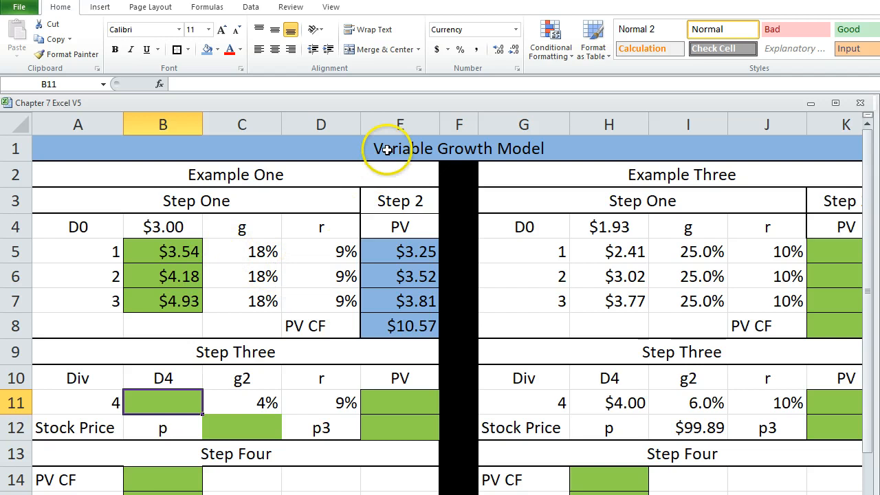
{"action": "left_click_drag", "start_coordinate": [230, 249], "coordinate": [243, 304]}
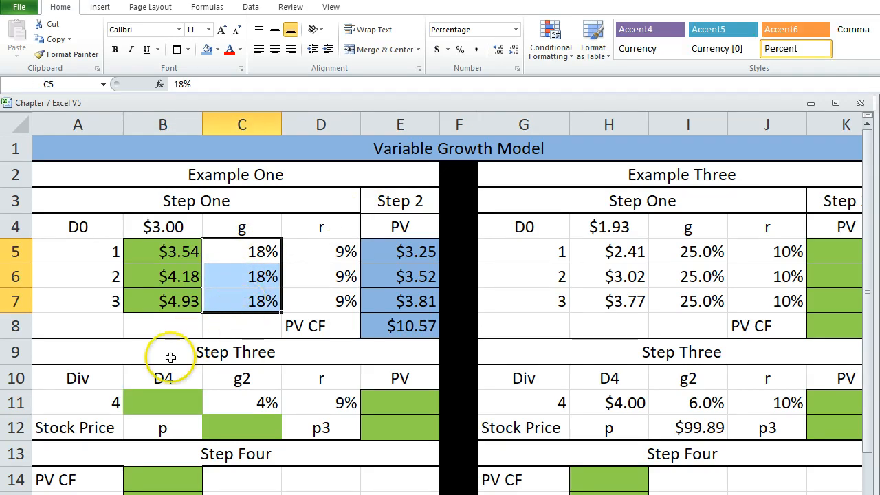
{"action": "left_click", "coordinate": [104, 395]}
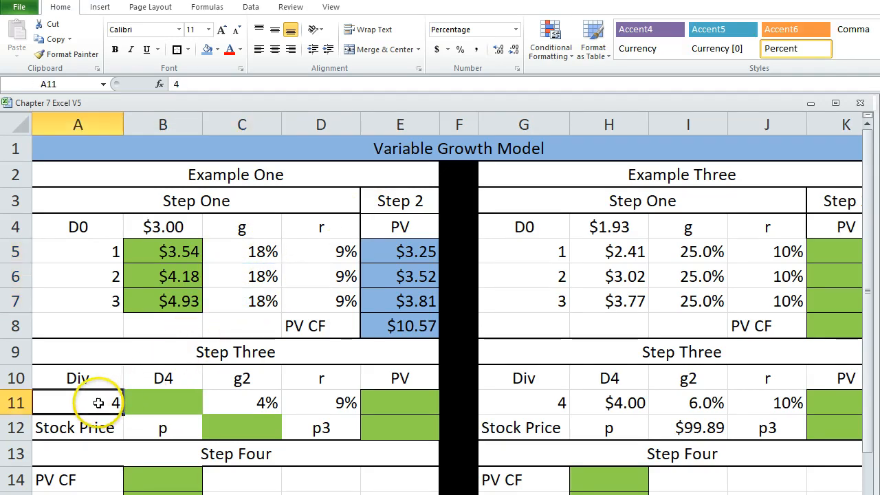
{"action": "left_click", "coordinate": [236, 404]}
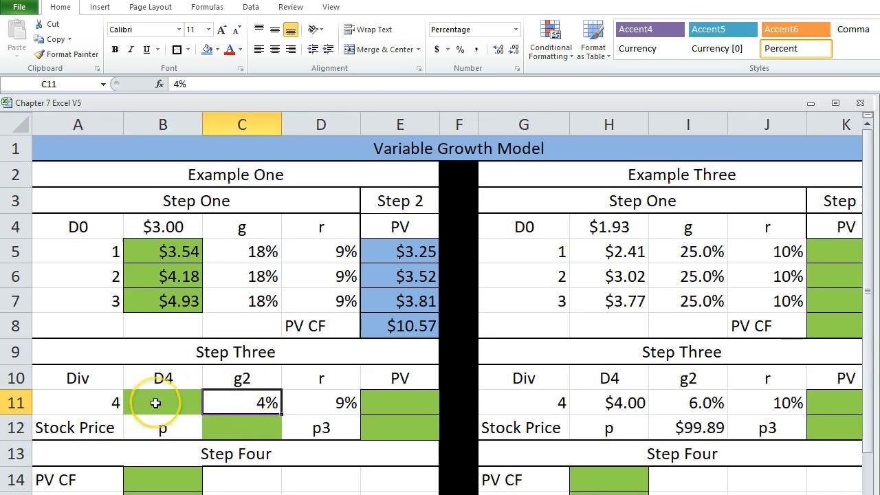
Try to calculate the D4 dividend in B11 with the formula +A11*(1+C11).
{"action": "left_click", "coordinate": [155, 401]}
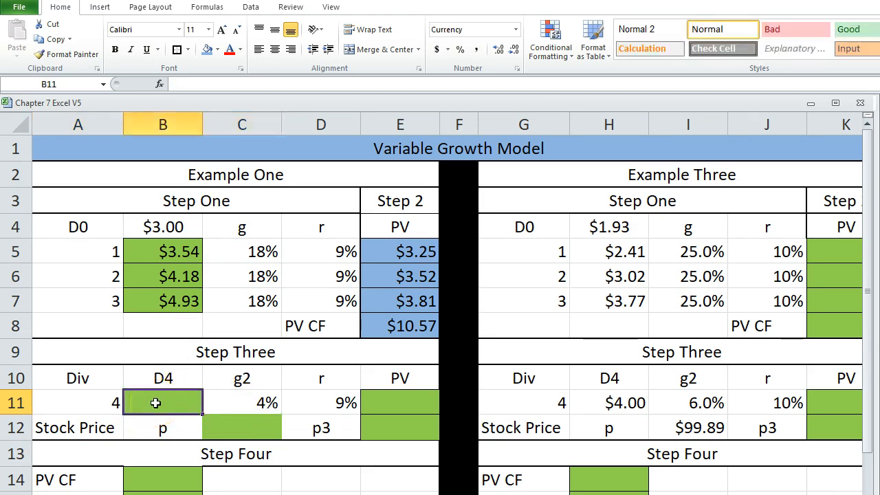
{"action": "left_click", "coordinate": [153, 400]}
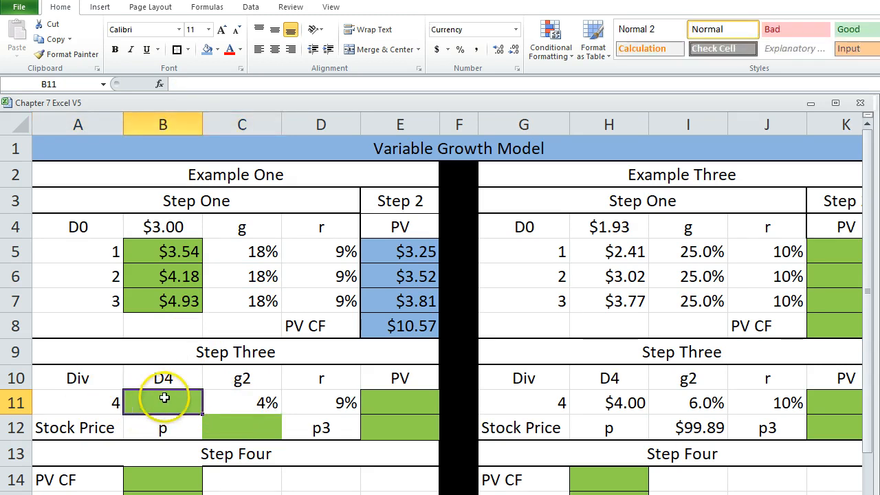
{"action": "type", "text": "+"}
{"action": "left_click", "coordinate": [110, 401]}
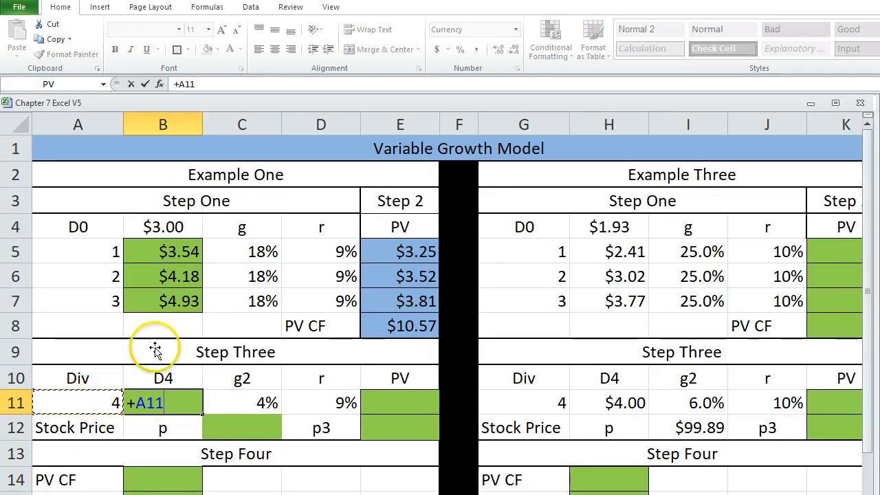
{"action": "type", "text": "*"}
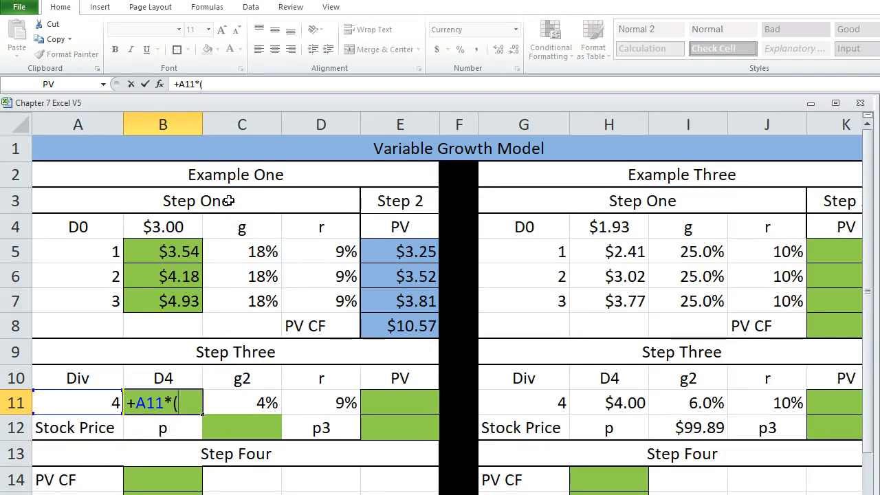
{"action": "type", "text": "(1+"}
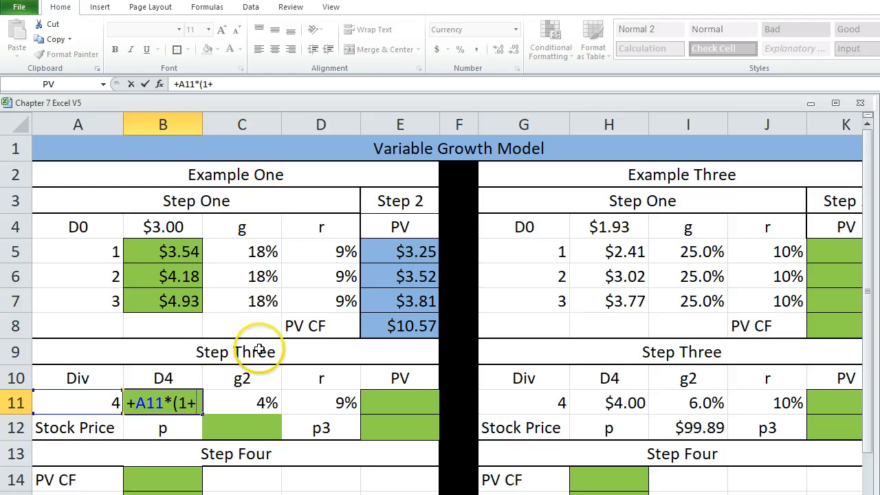
{"action": "left_click", "coordinate": [238, 400]}
{"action": "type", "text": ")"}
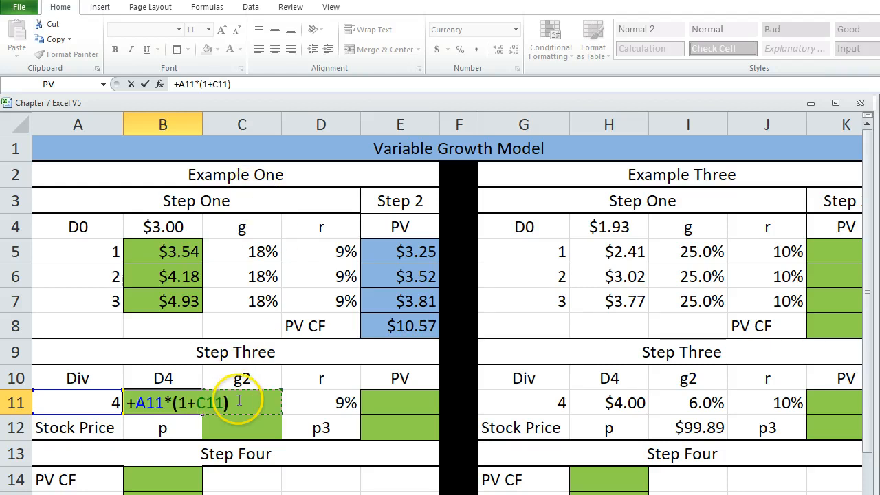
{"action": "key", "text": "Return"}
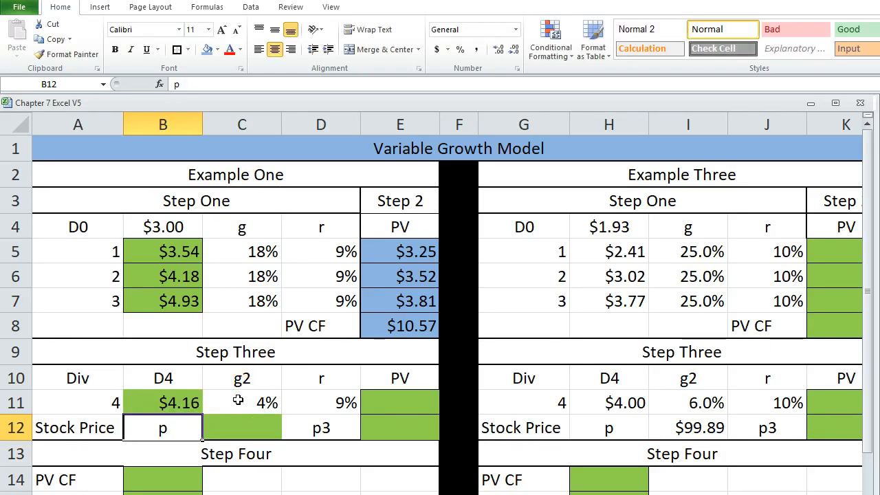
Check the D4 formula in B11 against A11 and clear it from B11.
{"action": "left_click", "coordinate": [169, 397]}
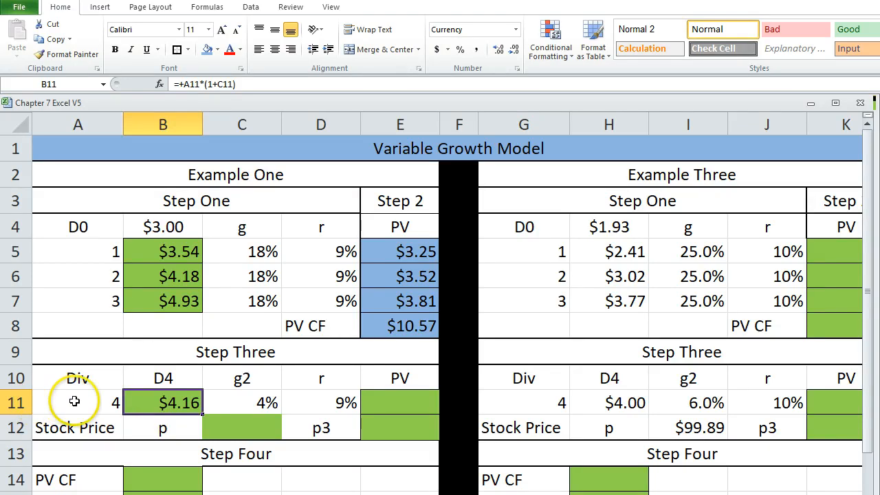
{"action": "left_click", "coordinate": [96, 399]}
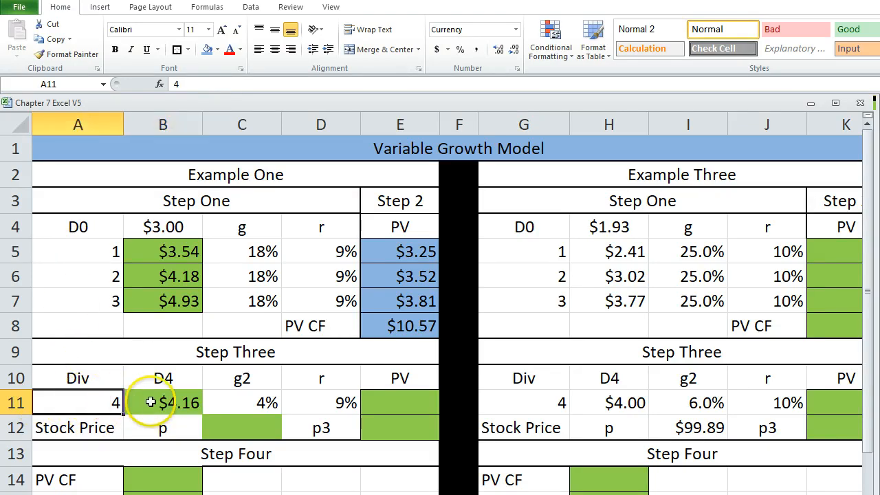
{"action": "left_click", "coordinate": [149, 401]}
{"action": "key", "text": "Delete"}
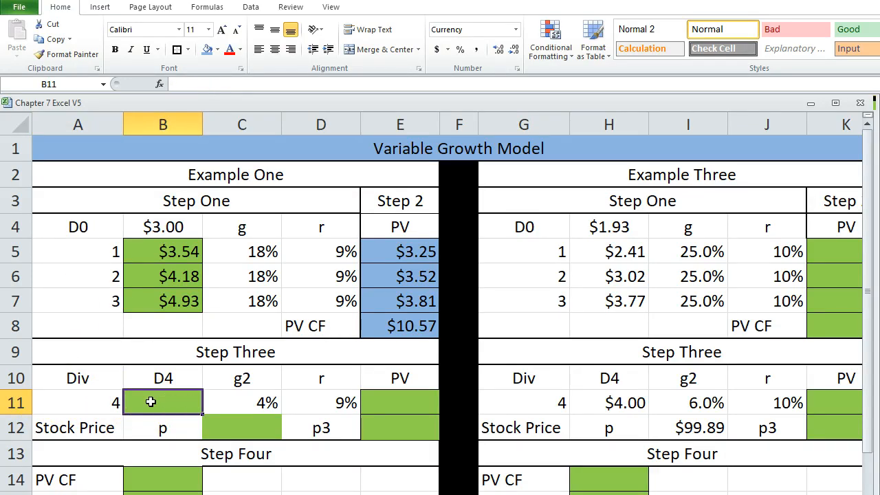
Start the D4 formula in B11 with a reference to the third dividend in B7, accepting the proposed correction +B7.
{"action": "left_click", "coordinate": [151, 300]}
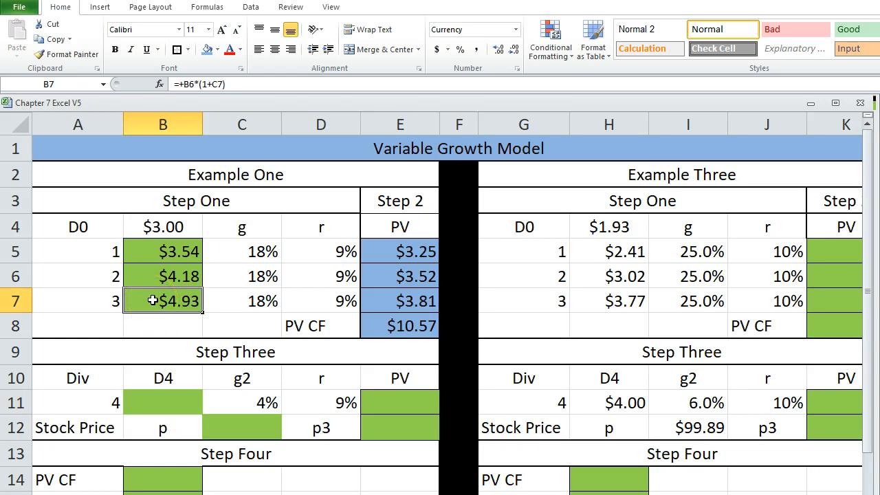
{"action": "double_click", "coordinate": [152, 300]}
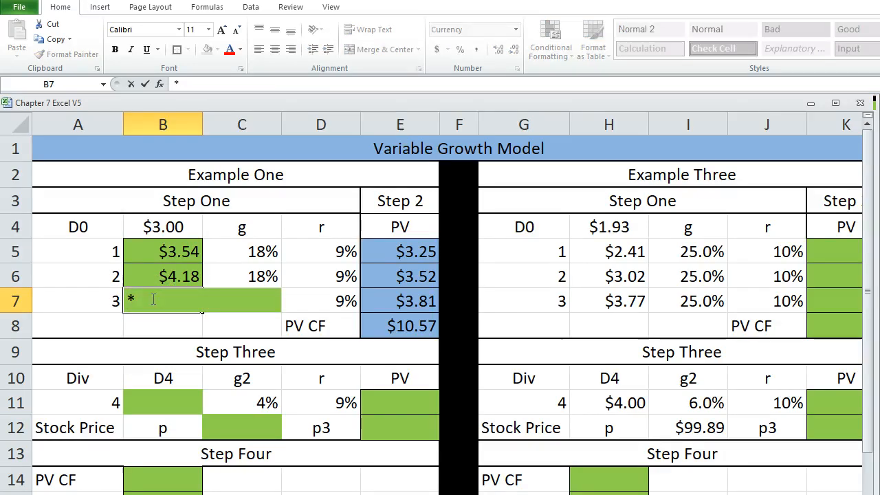
{"action": "left_click", "coordinate": [147, 391]}
{"action": "type", "text": "+"}
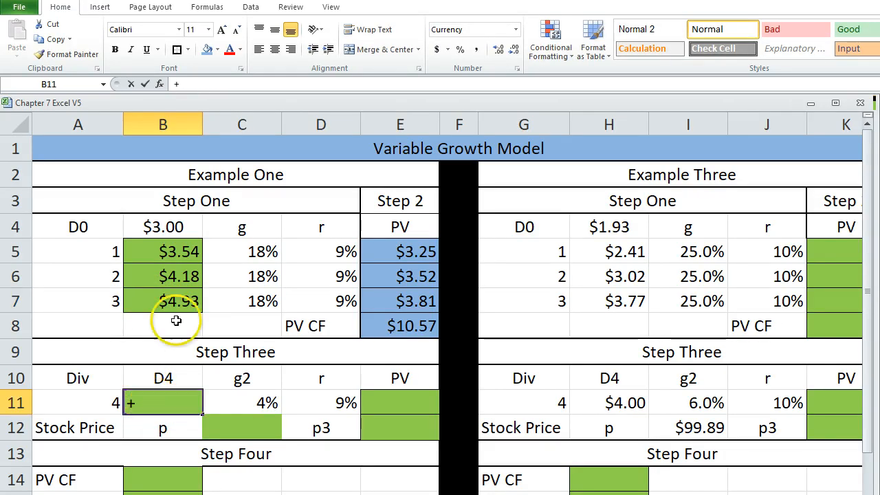
{"action": "left_click", "coordinate": [169, 300]}
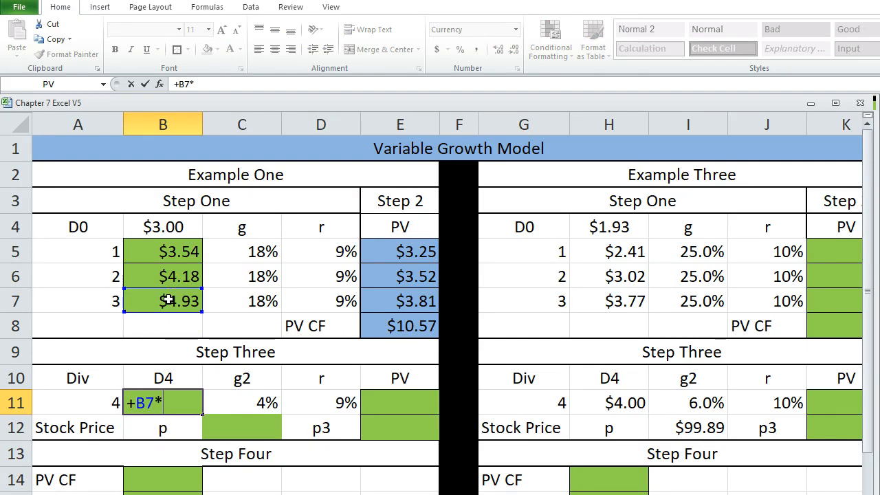
{"action": "key", "text": "Return"}
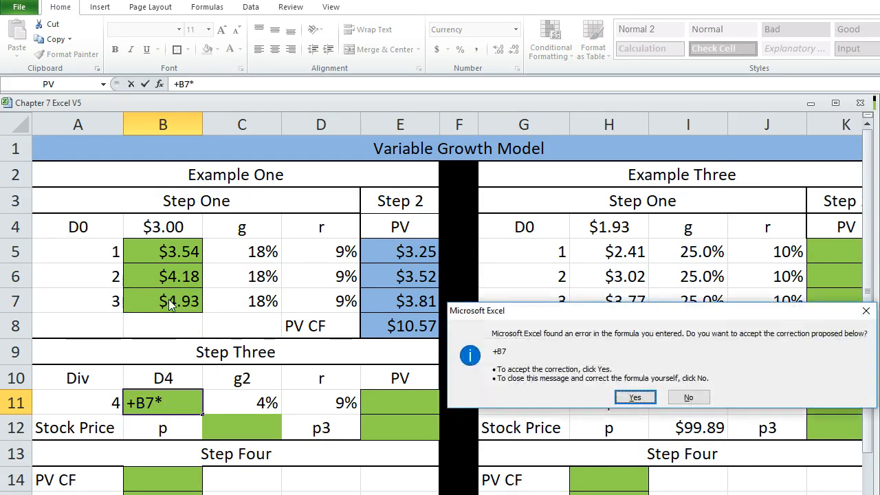
{"action": "left_click", "coordinate": [636, 398]}
Extend the D4 formula in B11 to =+B7*(1+C11) so the third dividend grows at the g2 rate.
{"action": "left_click", "coordinate": [191, 406]}
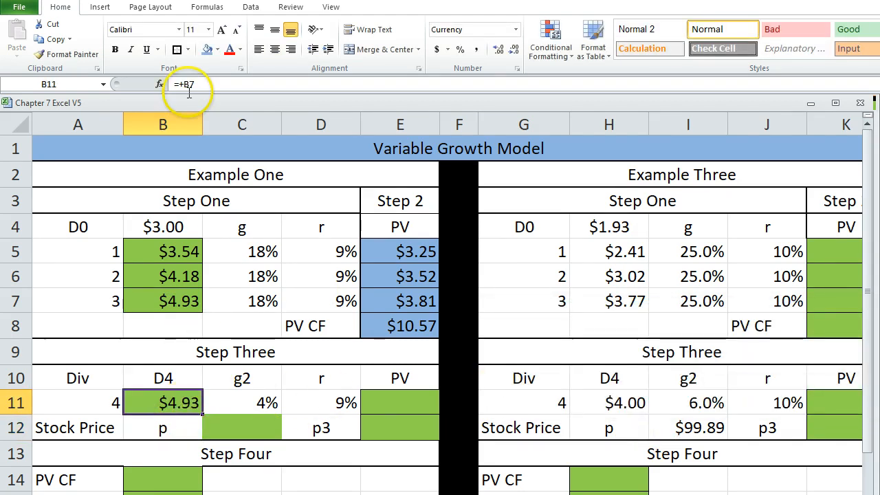
{"action": "left_click", "coordinate": [211, 85]}
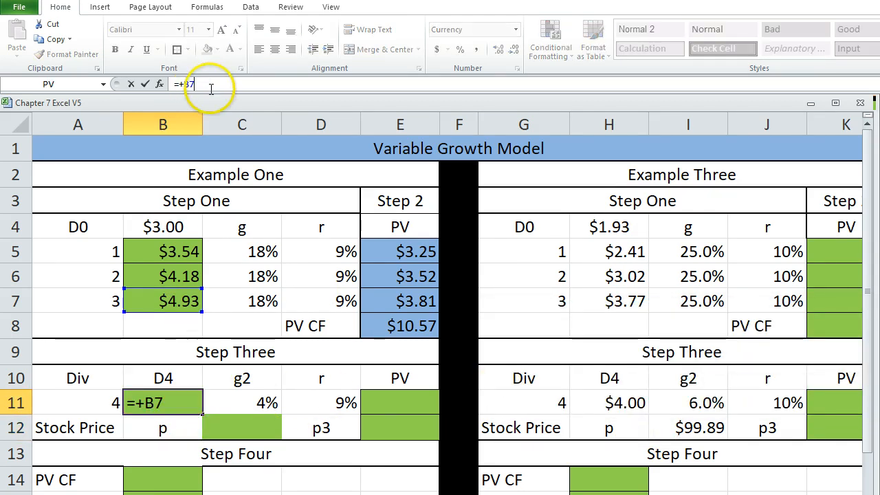
{"action": "type", "text": "*("}
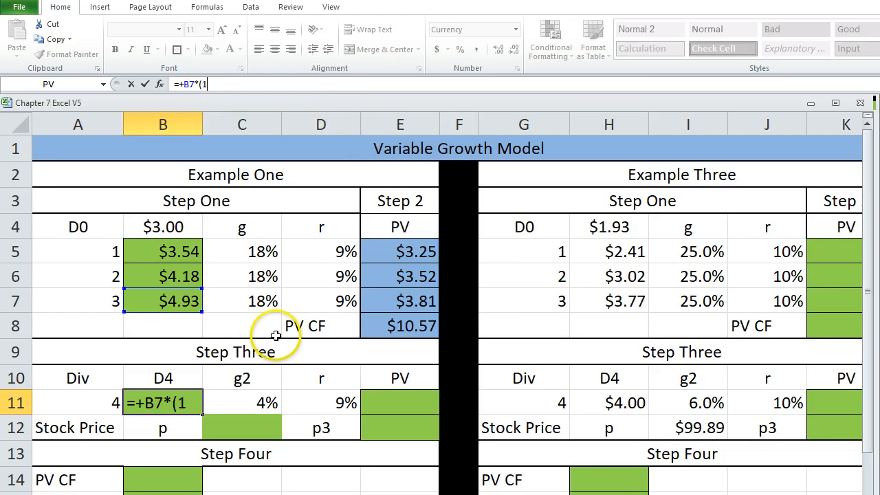
{"action": "type", "text": "1+"}
{"action": "left_click", "coordinate": [251, 404]}
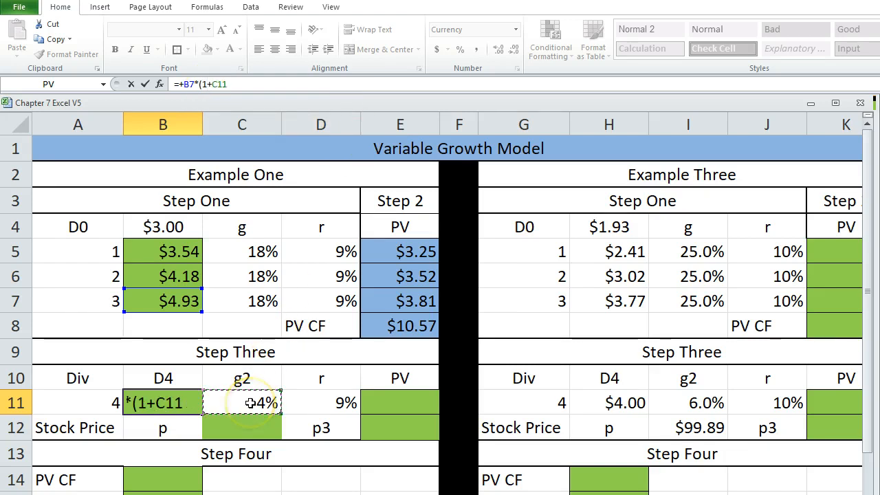
{"action": "type", "text": ")"}
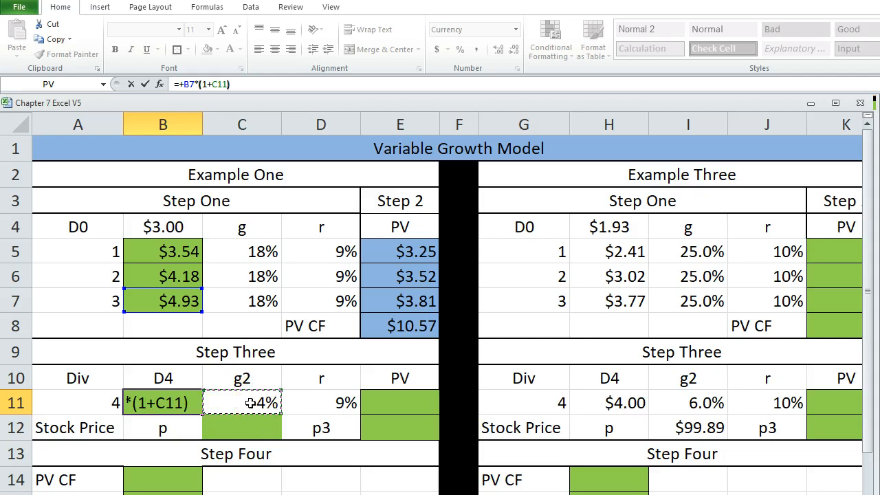
{"action": "key", "text": "Return"}
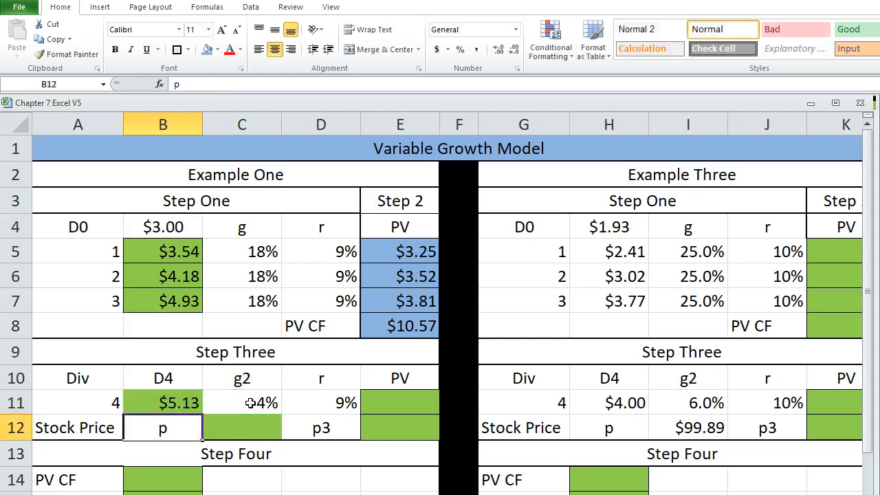
Review the dividends in B4:B7 and Step Three's dividend number, D4 formula, g2, r and PV cells in row 11.
{"action": "left_click", "coordinate": [147, 229]}
{"action": "left_click", "coordinate": [139, 252]}
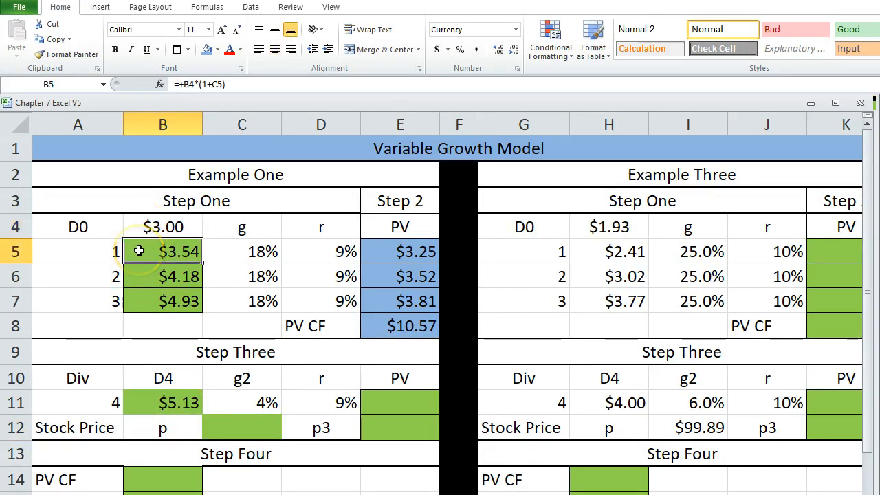
{"action": "left_click", "coordinate": [158, 275]}
{"action": "left_click", "coordinate": [159, 300]}
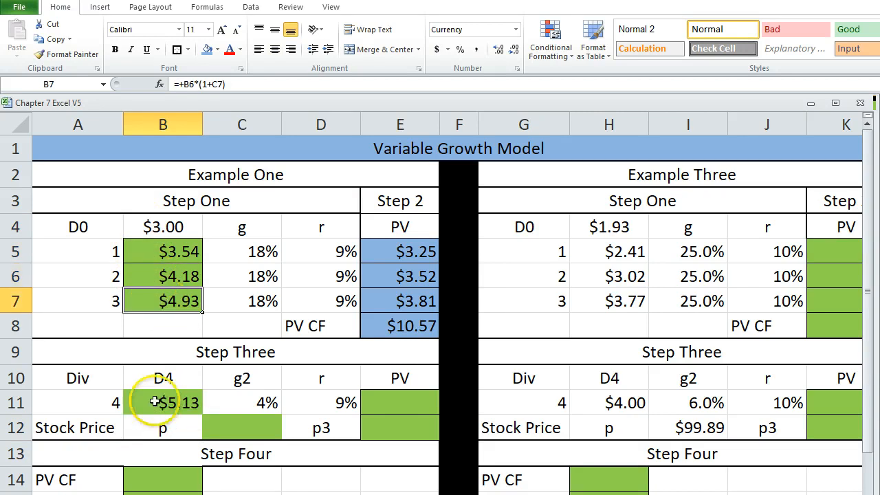
{"action": "left_click", "coordinate": [169, 404]}
{"action": "left_click", "coordinate": [76, 403]}
{"action": "left_click", "coordinate": [157, 402]}
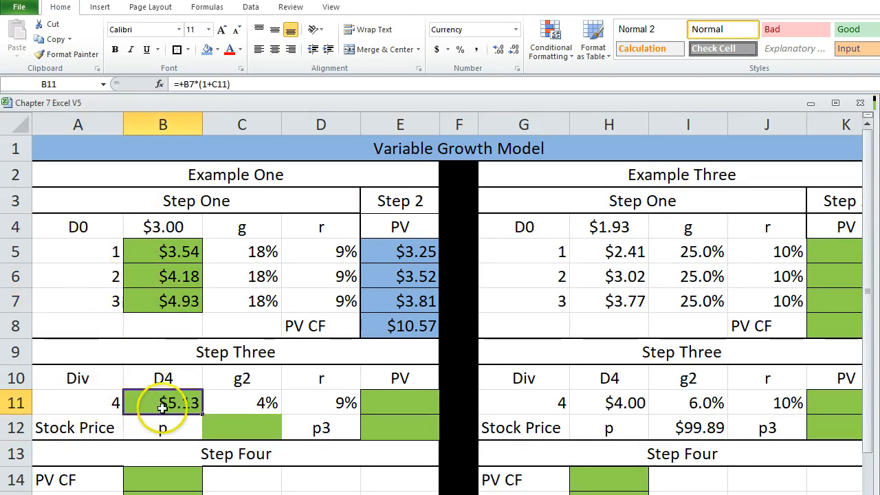
{"action": "left_click", "coordinate": [232, 403]}
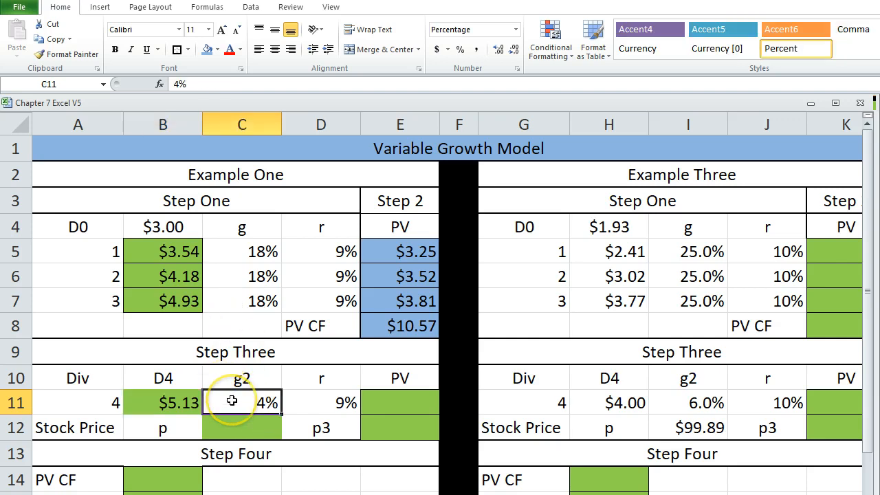
{"action": "left_click", "coordinate": [310, 403]}
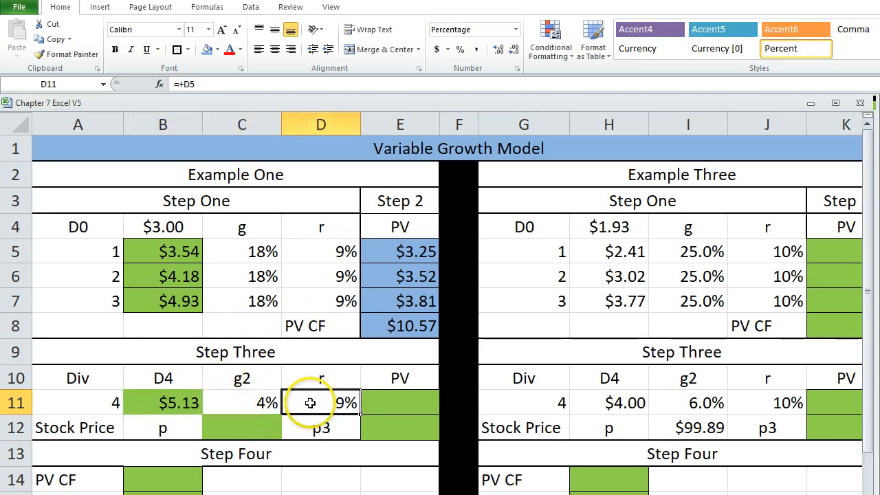
{"action": "left_click", "coordinate": [378, 403]}
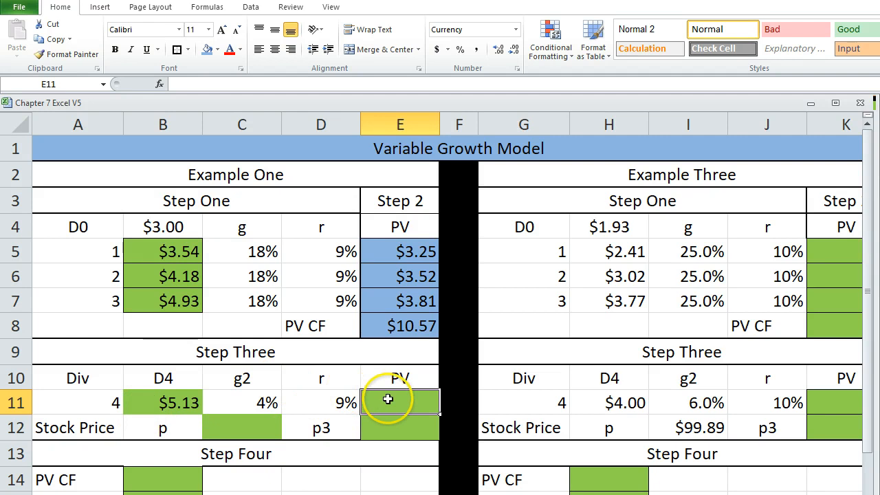
Fill Step Three's calculated cells E11:E12, C12 and B11 with light purple.
{"action": "left_click_drag", "start_coordinate": [389, 404], "coordinate": [390, 423]}
{"action": "left_click", "coordinate": [217, 49]}
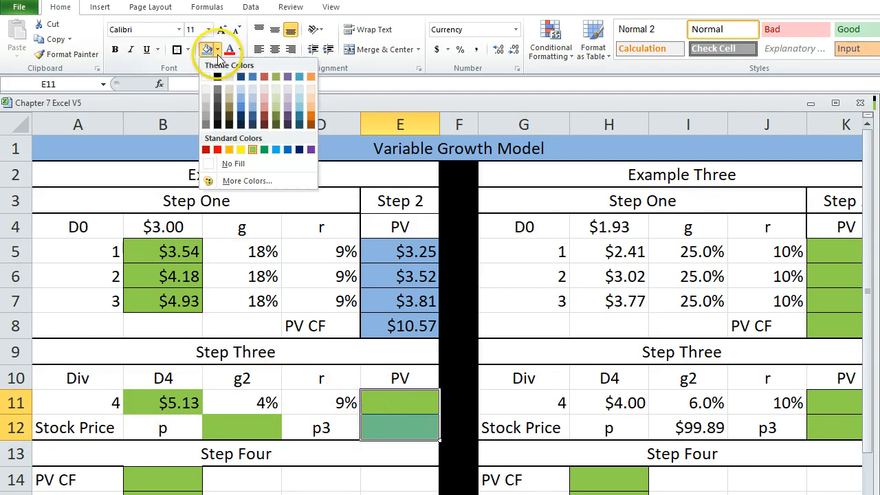
{"action": "left_click", "coordinate": [288, 106]}
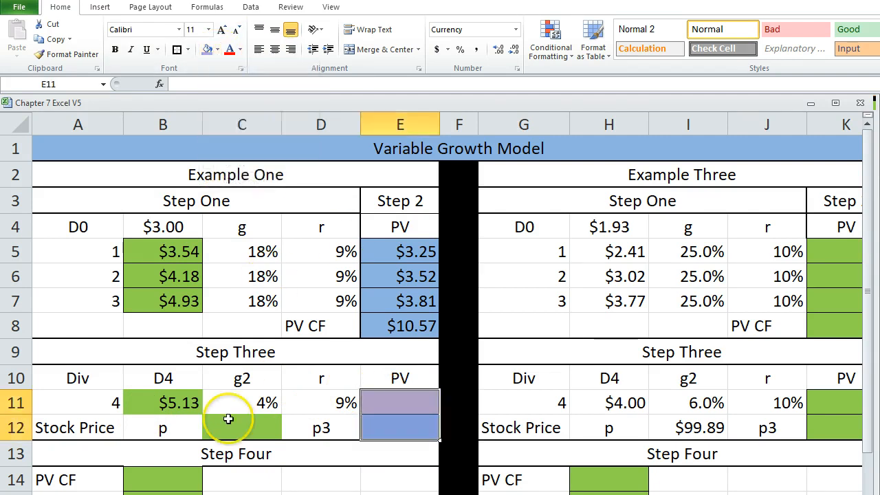
{"action": "left_click", "coordinate": [230, 425]}
{"action": "left_click", "coordinate": [207, 50]}
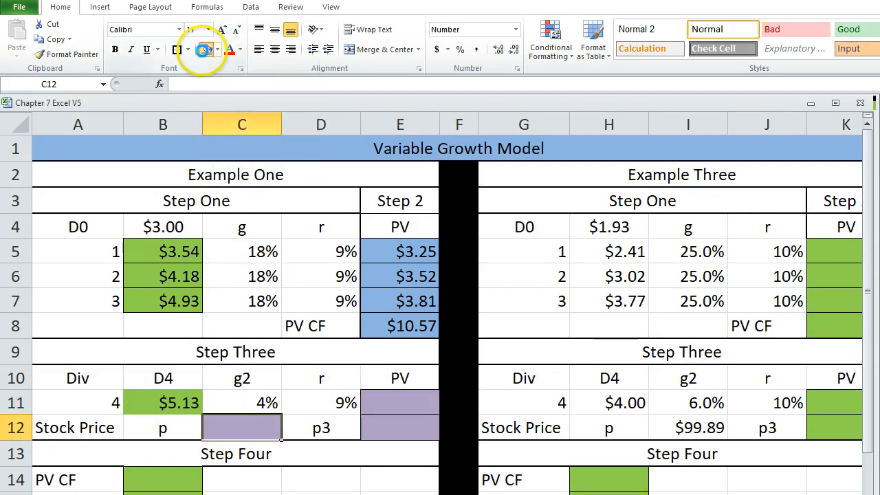
{"action": "left_click", "coordinate": [176, 403]}
{"action": "left_click", "coordinate": [206, 49]}
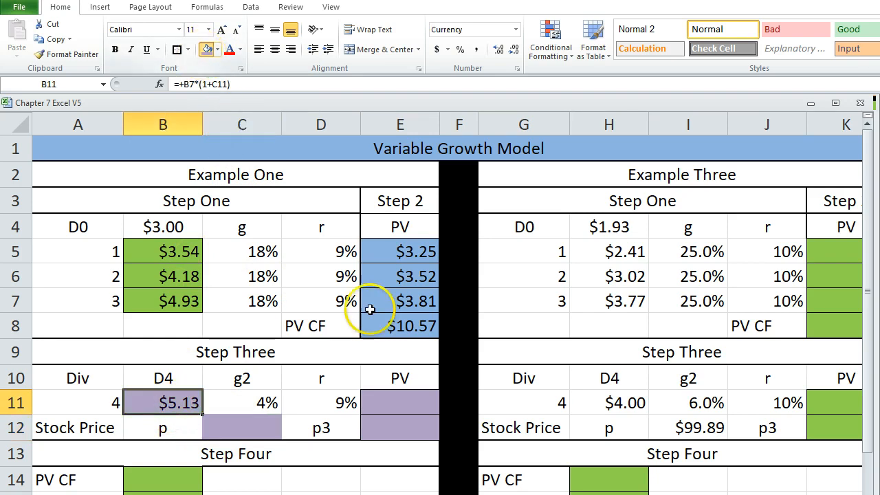
Calculate the present value of the D4 dividend in E11 with +B11/(1+D11)^A11 and check the entered formula.
{"action": "left_click", "coordinate": [393, 401]}
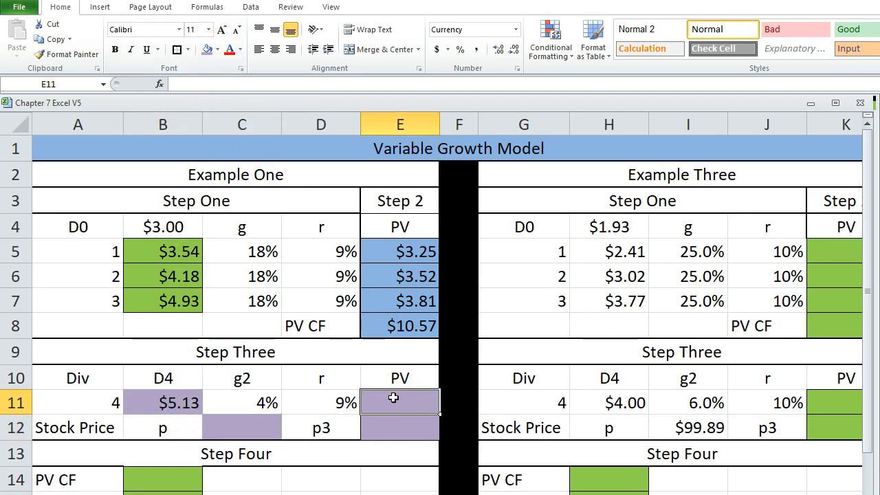
{"action": "type", "text": "+"}
{"action": "left_click", "coordinate": [157, 400]}
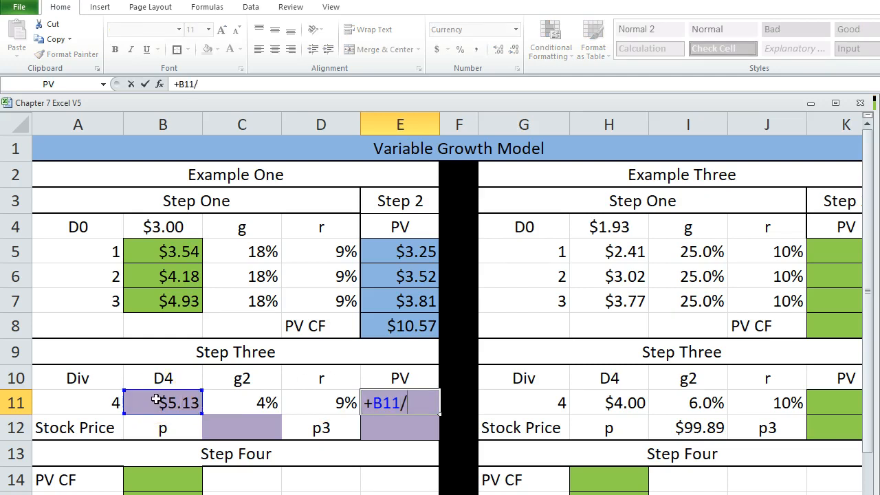
{"action": "type", "text": "/(1+"}
{"action": "left_click", "coordinate": [313, 396]}
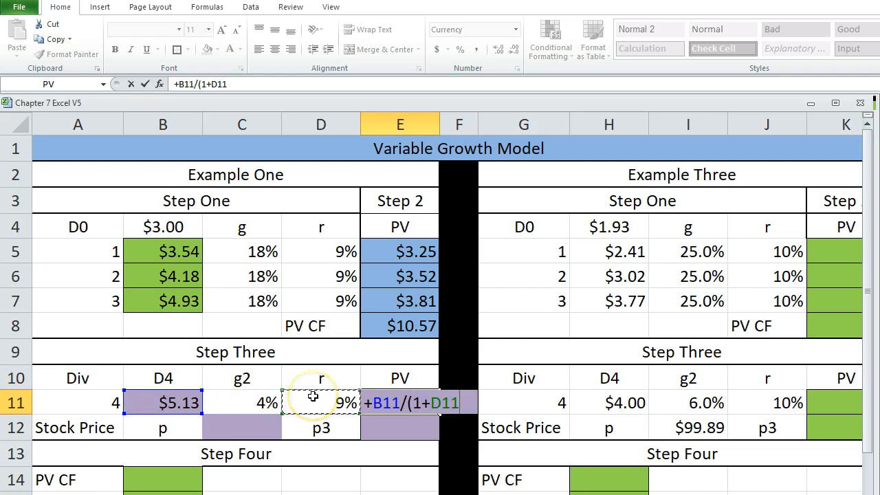
{"action": "type", "text": ")"}
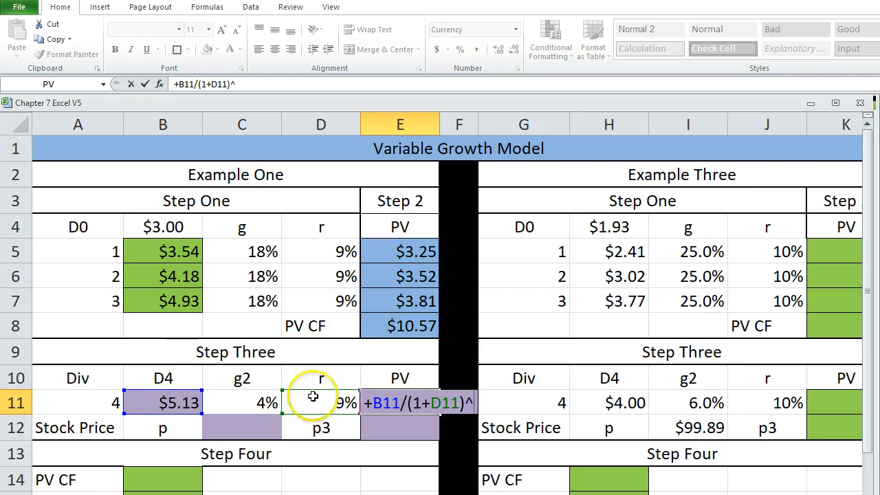
{"action": "type", "text": "^"}
{"action": "left_click", "coordinate": [67, 400]}
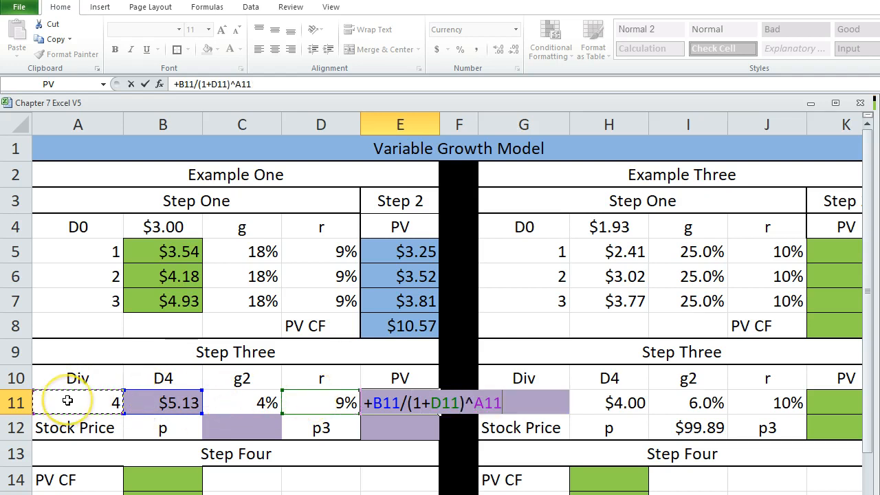
{"action": "key", "text": "Return"}
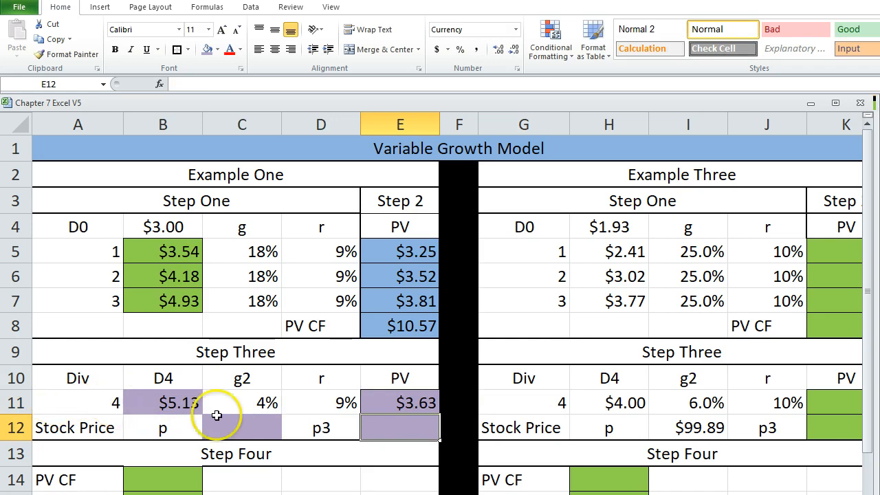
{"action": "left_click", "coordinate": [390, 394]}
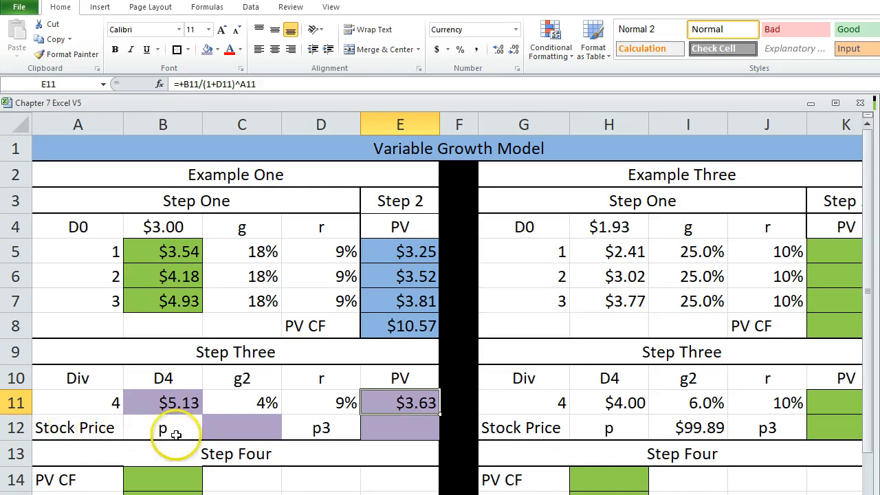
Examine the D1, K, g and P rows on the constant growth sheet as the pattern for Step Three's stock price.
{"action": "left_click", "coordinate": [240, 428]}
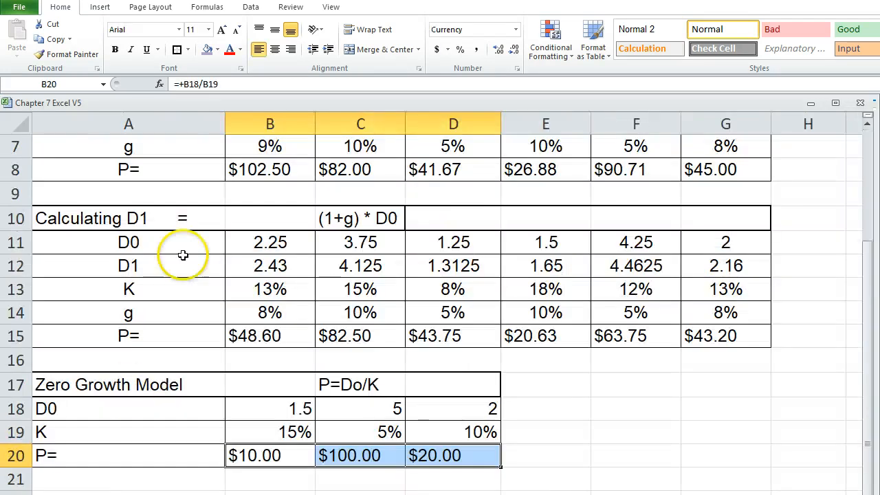
{"action": "scroll", "coordinate": [128, 252], "scroll_direction": "up", "scroll_amount": 2}
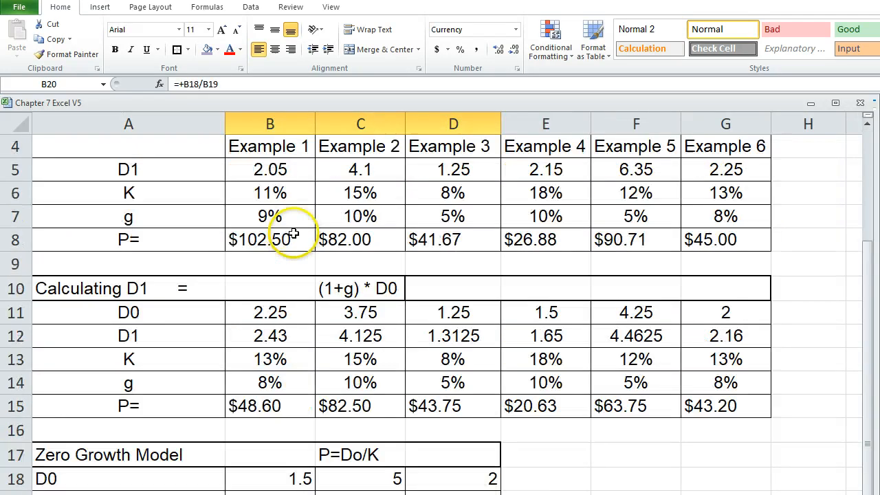
{"action": "left_click", "coordinate": [429, 197]}
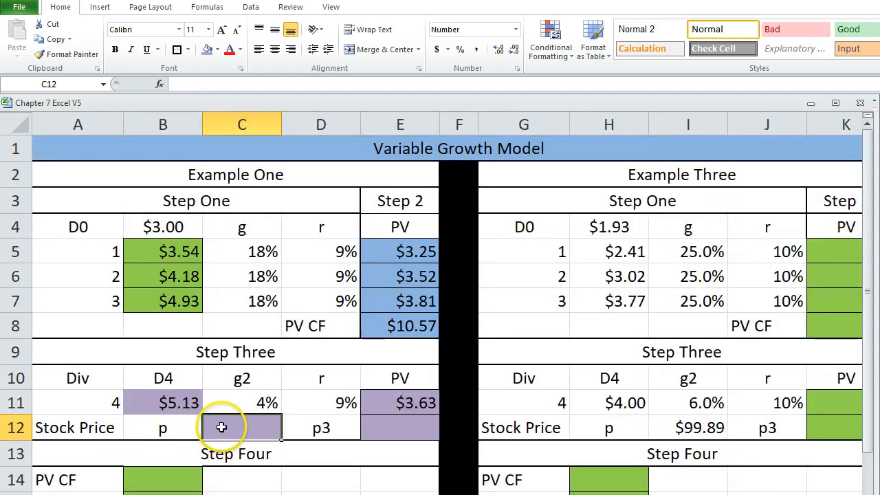
Calculate Step Three's stock price in C12 with +B11/(D11-C11) and check the entered formula.
{"action": "type", "text": "+"}
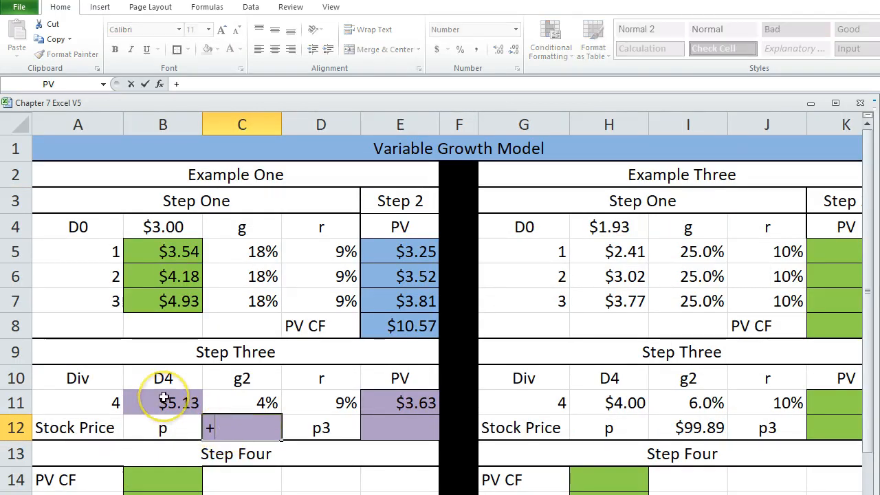
{"action": "left_click", "coordinate": [163, 399]}
{"action": "type", "text": "/"}
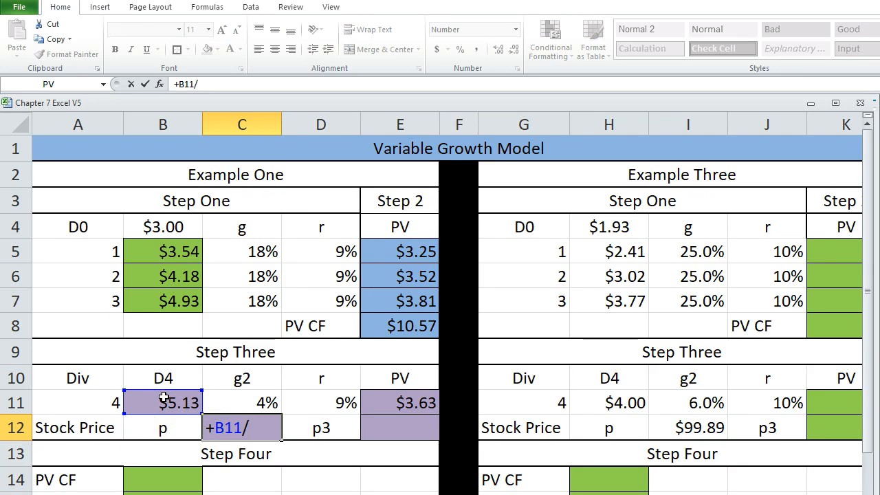
{"action": "type", "text": "("}
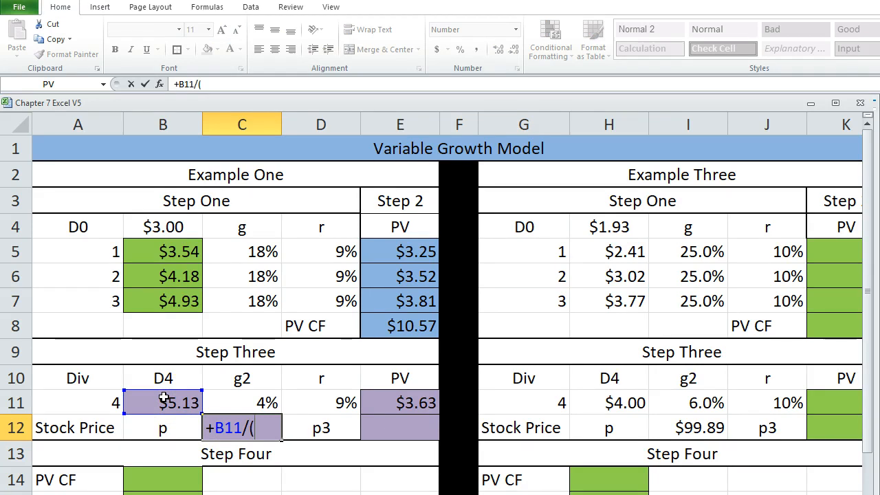
{"action": "left_click", "coordinate": [303, 402]}
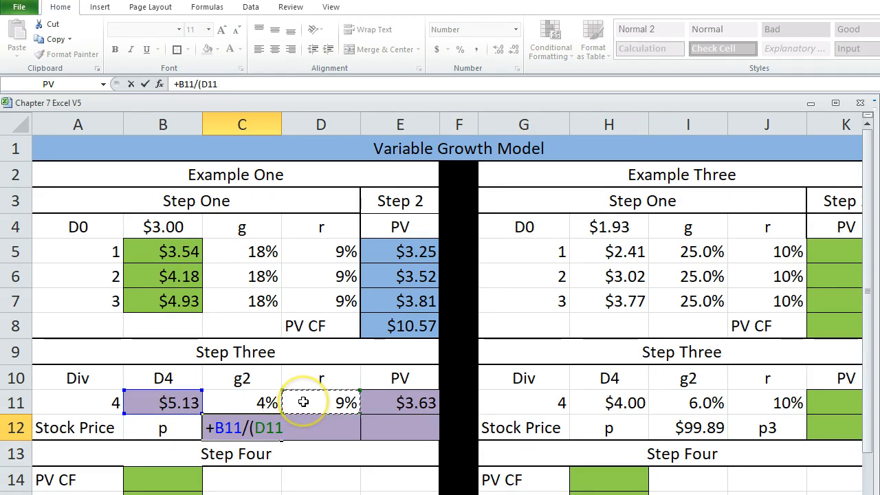
{"action": "type", "text": "-"}
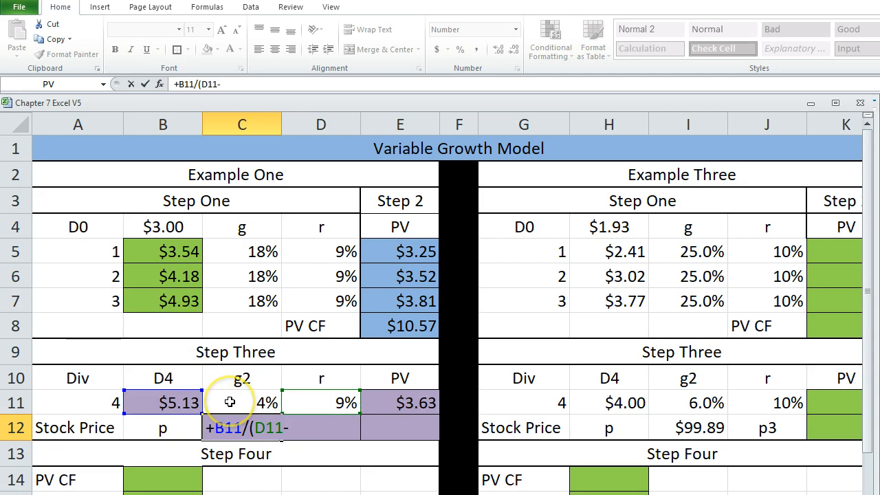
{"action": "left_click", "coordinate": [230, 402]}
{"action": "type", "text": ")"}
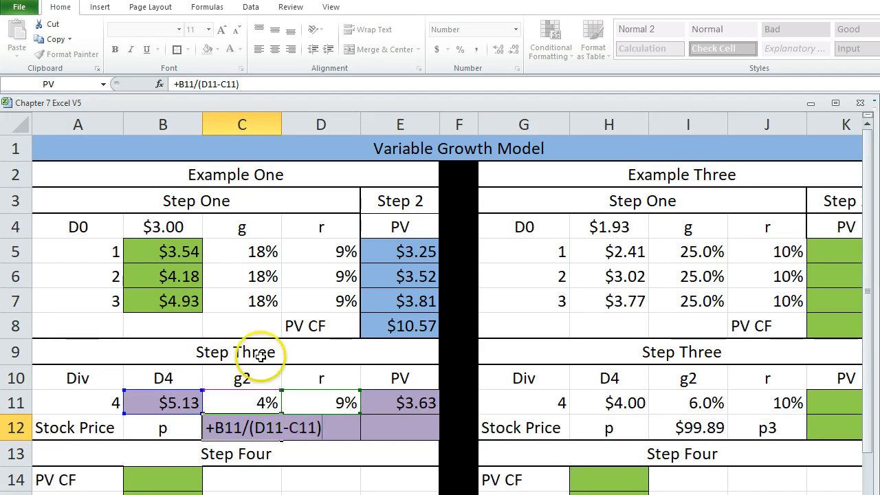
{"action": "key", "text": "Return"}
{"action": "left_click", "coordinate": [223, 431]}
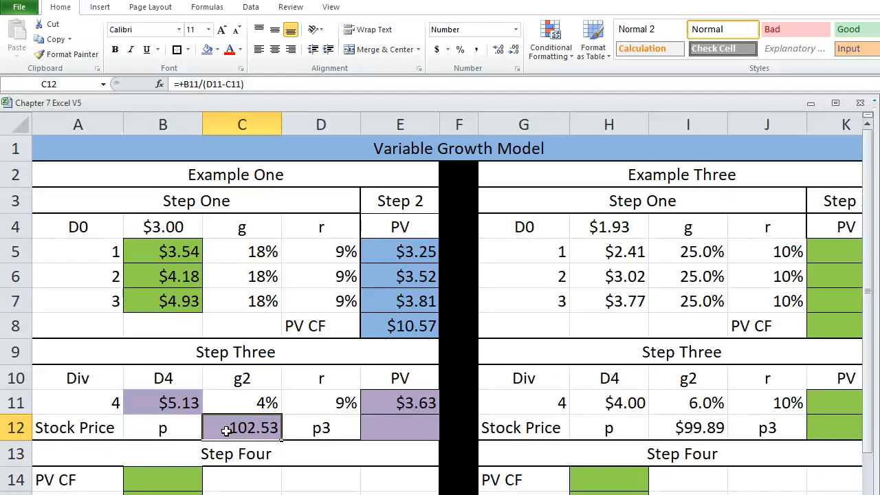
Calculate the present value of the p3 stock price in E12 with +C12/(1+D11)^3 and check the entered formula.
{"action": "left_click", "coordinate": [322, 428]}
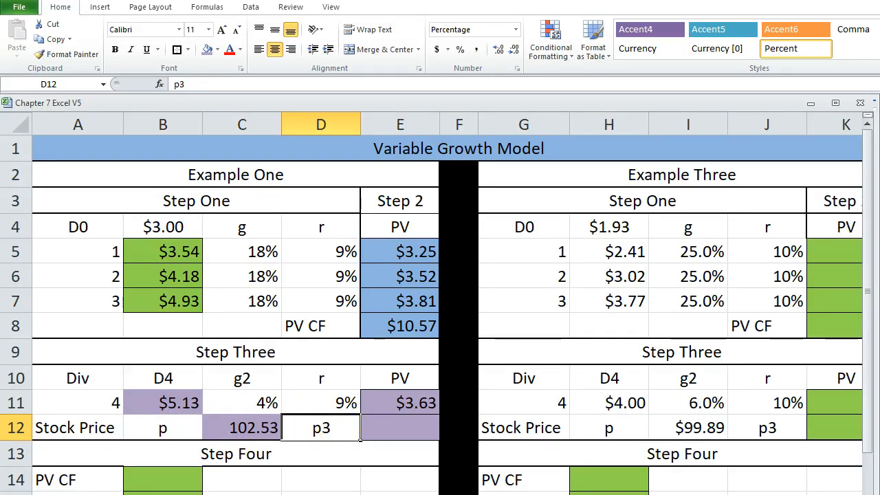
{"action": "left_click", "coordinate": [879, 275]}
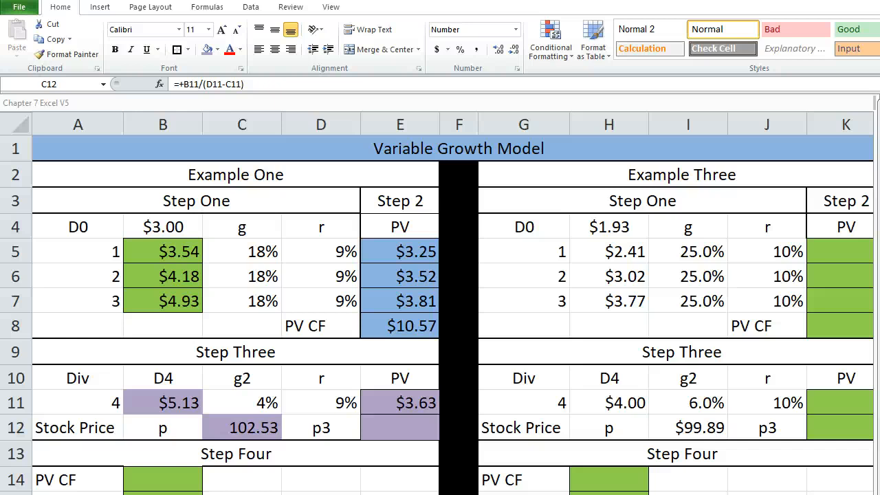
{"action": "left_click", "coordinate": [401, 428]}
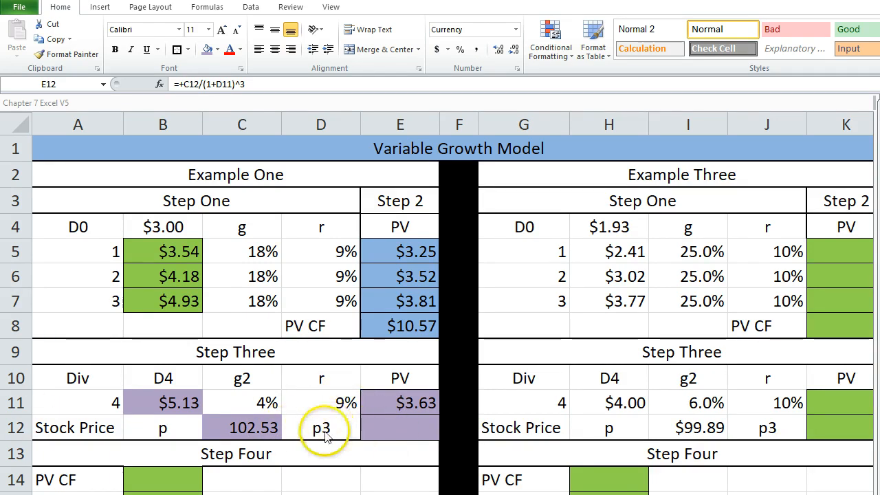
{"action": "left_click", "coordinate": [377, 429]}
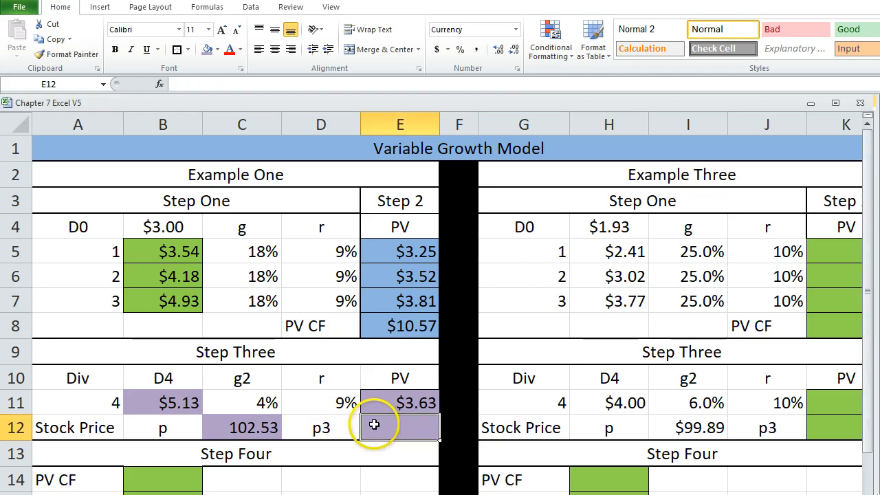
{"action": "type", "text": "+"}
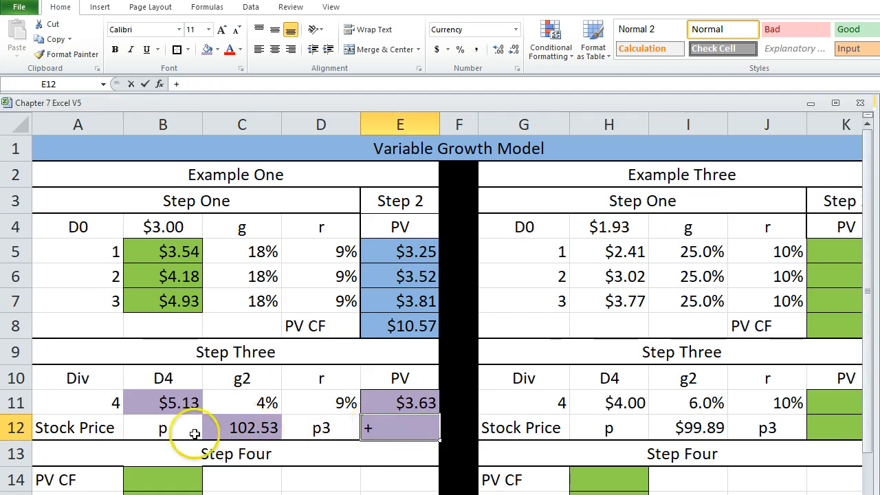
{"action": "left_click", "coordinate": [227, 428]}
{"action": "type", "text": "/"}
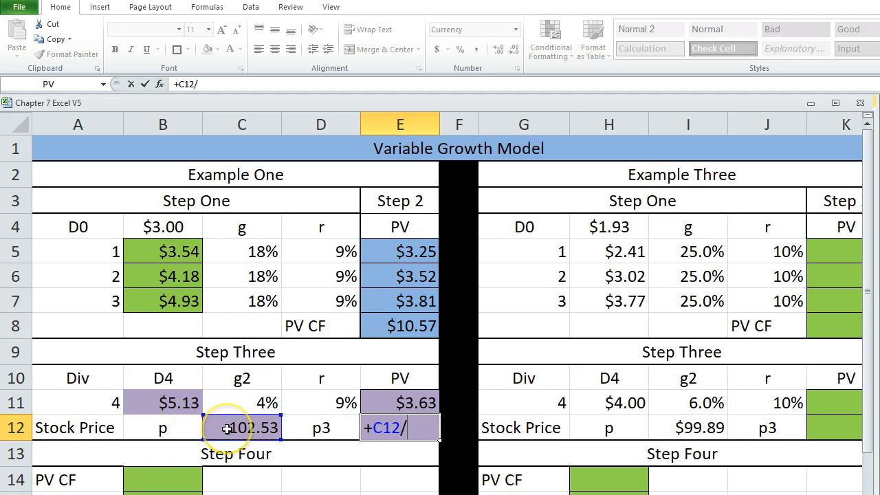
{"action": "type", "text": "(1+"}
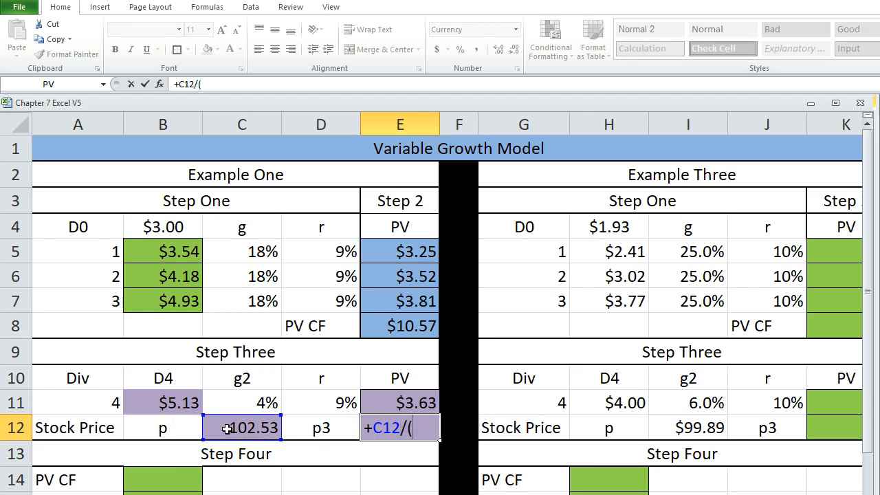
{"action": "left_click", "coordinate": [306, 398]}
{"action": "type", "text": ")"}
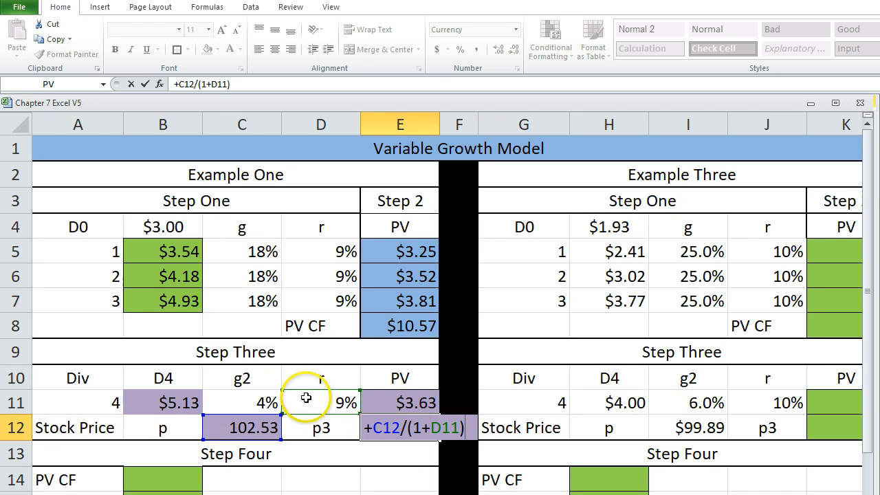
{"action": "type", "text": "^3"}
{"action": "key", "text": "Return"}
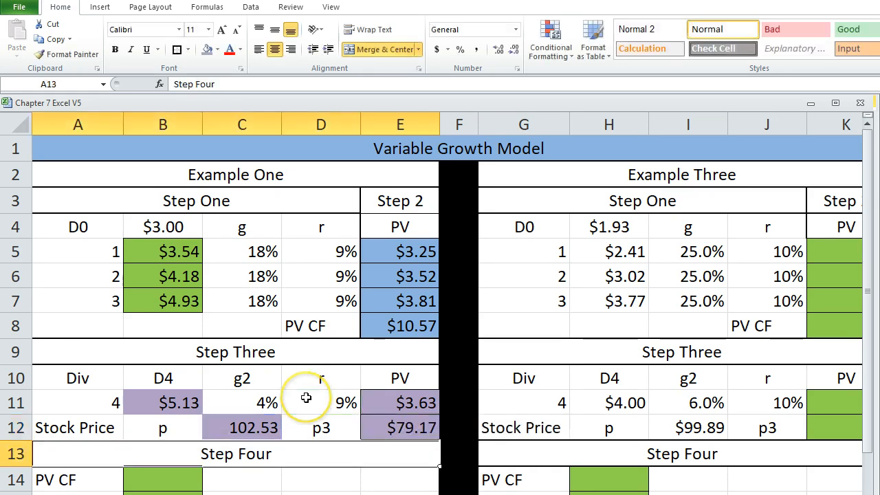
{"action": "left_click", "coordinate": [367, 427]}
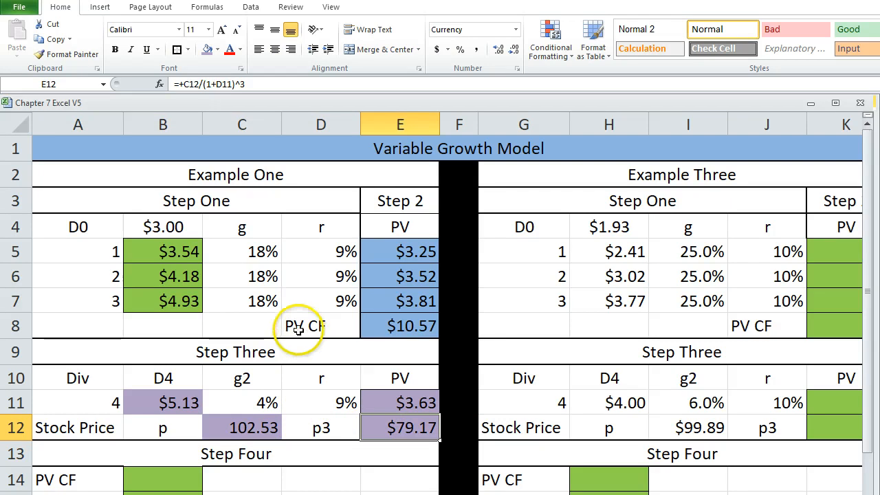
Fill Example One's Step Four cells B14:B16 with light orange.
{"action": "scroll", "coordinate": [264, 373], "scroll_direction": "down", "scroll_amount": 2}
{"action": "scroll", "coordinate": [264, 373], "scroll_direction": "up", "scroll_amount": 1}
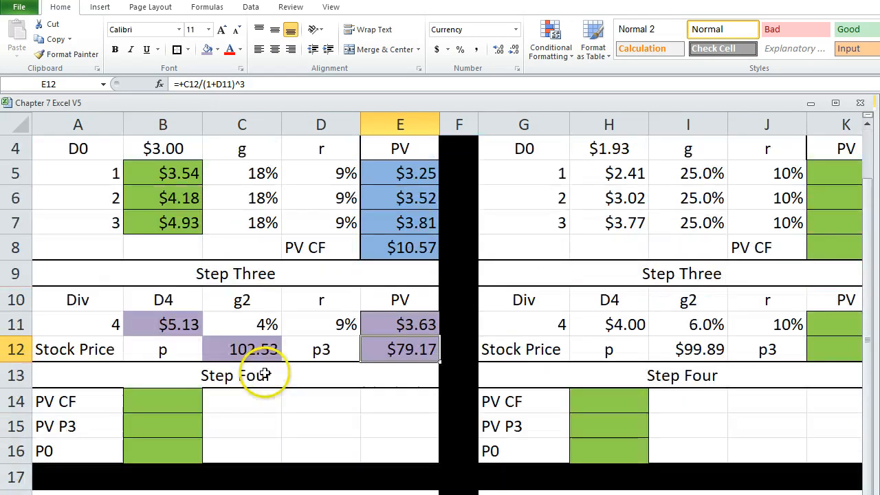
{"action": "left_click", "coordinate": [137, 401]}
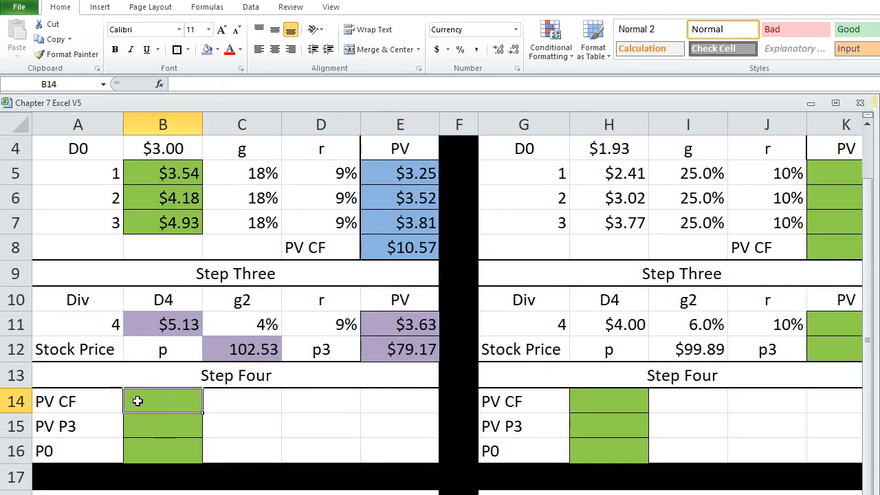
{"action": "left_click_drag", "start_coordinate": [138, 400], "coordinate": [137, 448]}
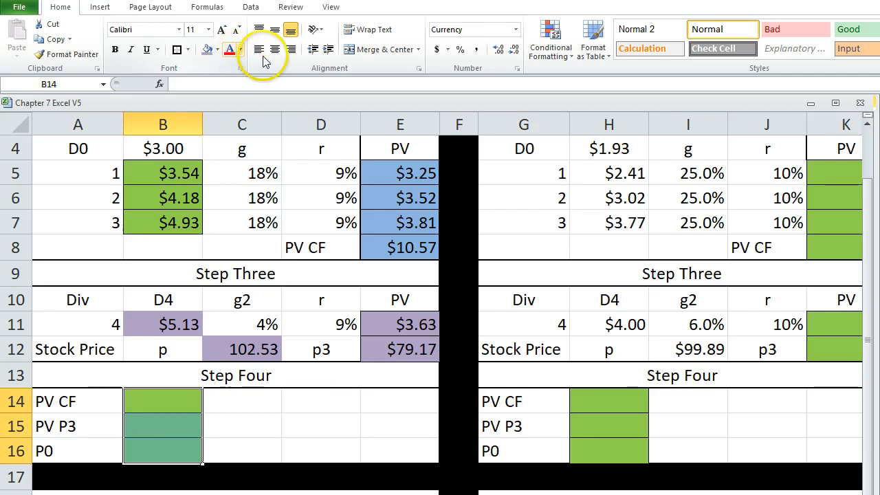
{"action": "left_click", "coordinate": [217, 49]}
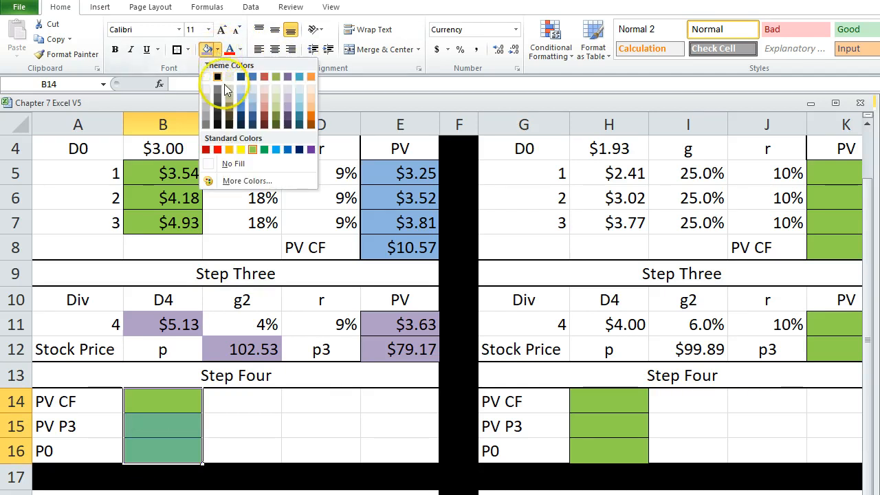
{"action": "left_click", "coordinate": [252, 111]}
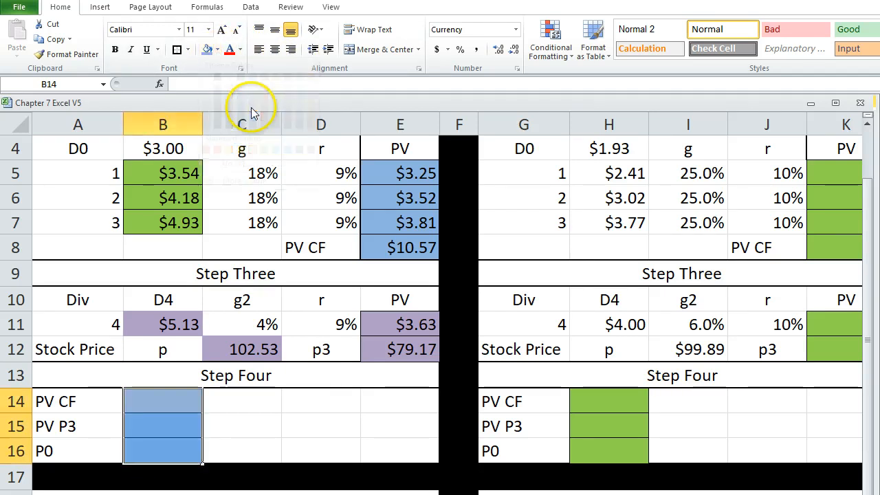
{"action": "left_click", "coordinate": [216, 50]}
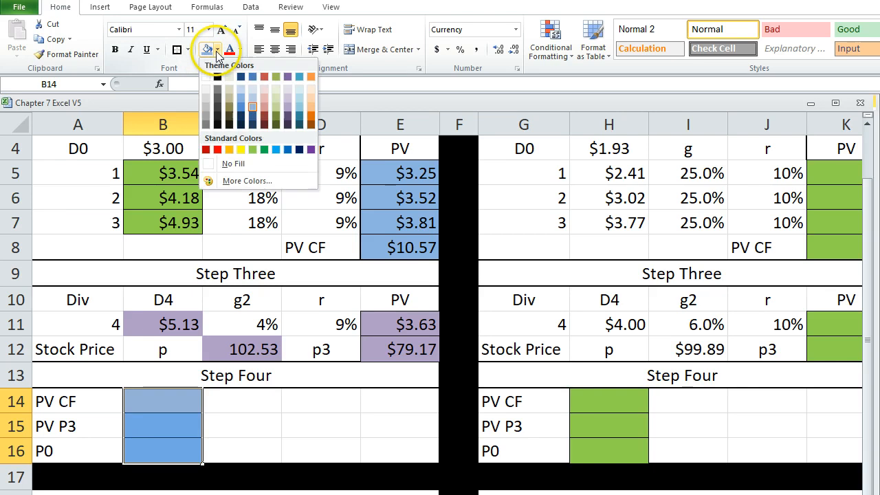
{"action": "left_click", "coordinate": [311, 101]}
{"action": "left_click", "coordinate": [313, 423]}
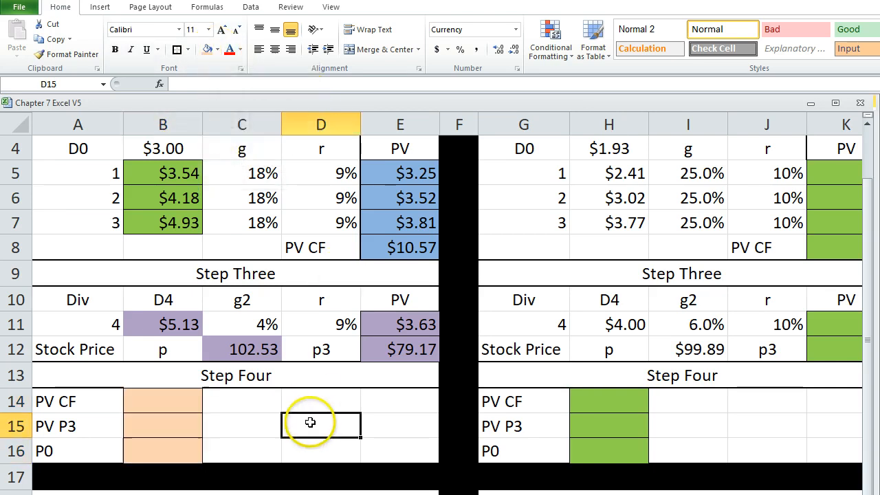
Link Step Four's PV CF in B14 to the cash flow present value with +E8 and check the PV CF labels.
{"action": "left_click", "coordinate": [169, 401]}
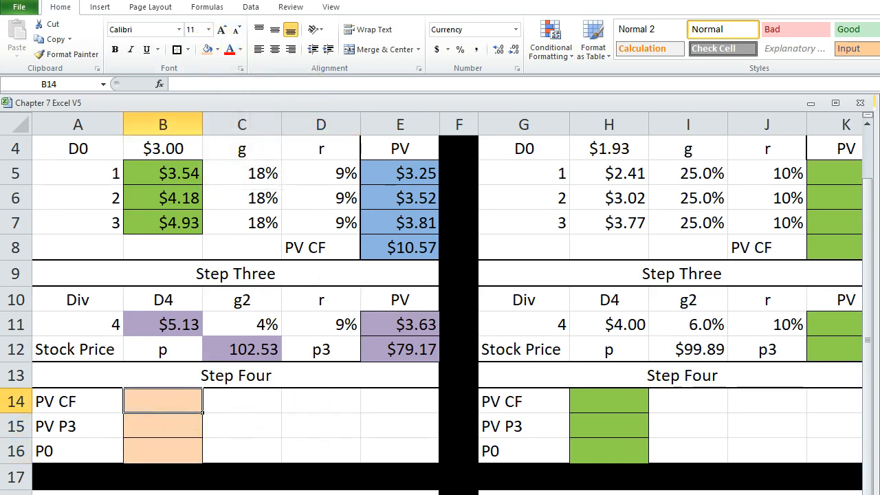
{"action": "key", "text": "ctrl+Tab"}
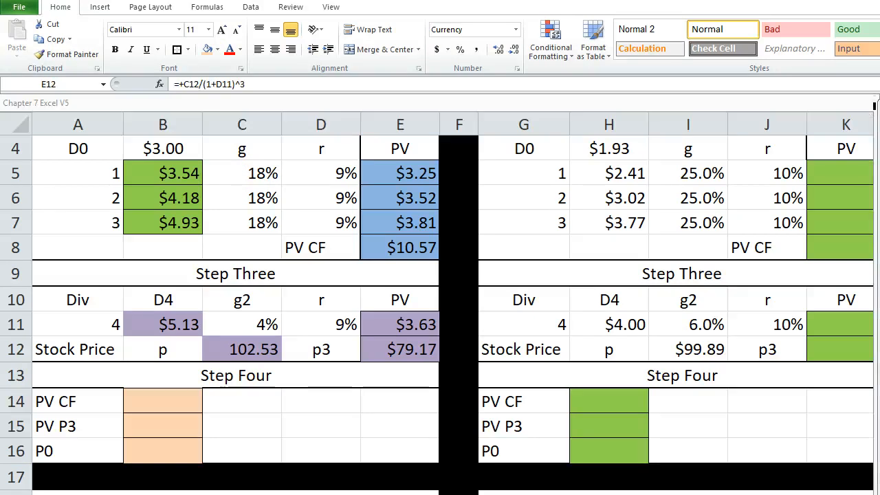
{"action": "left_click", "coordinate": [163, 401]}
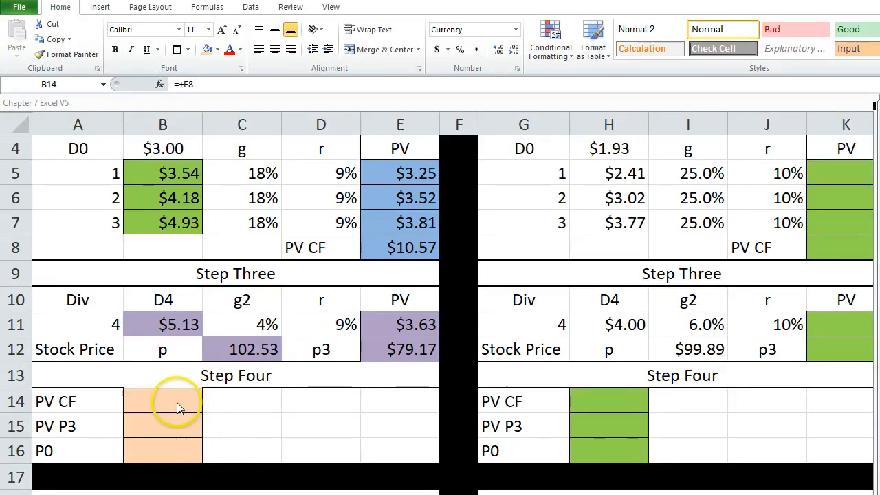
{"action": "left_click", "coordinate": [151, 398]}
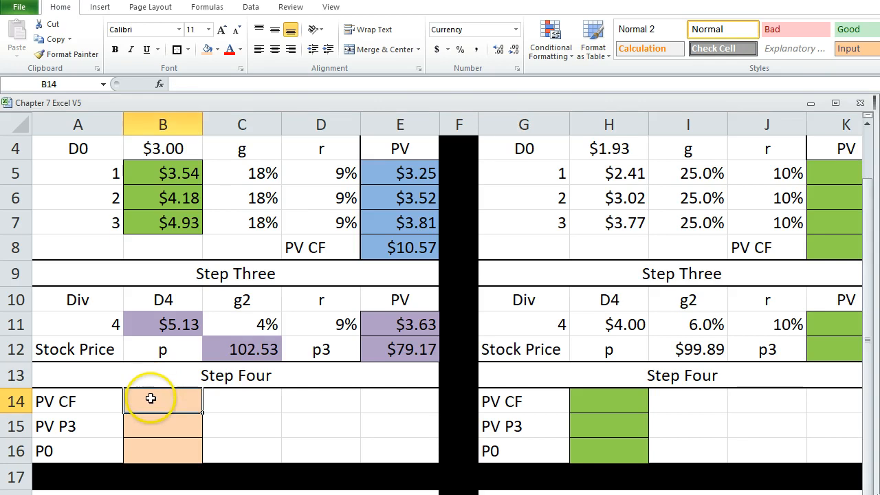
{"action": "type", "text": "+"}
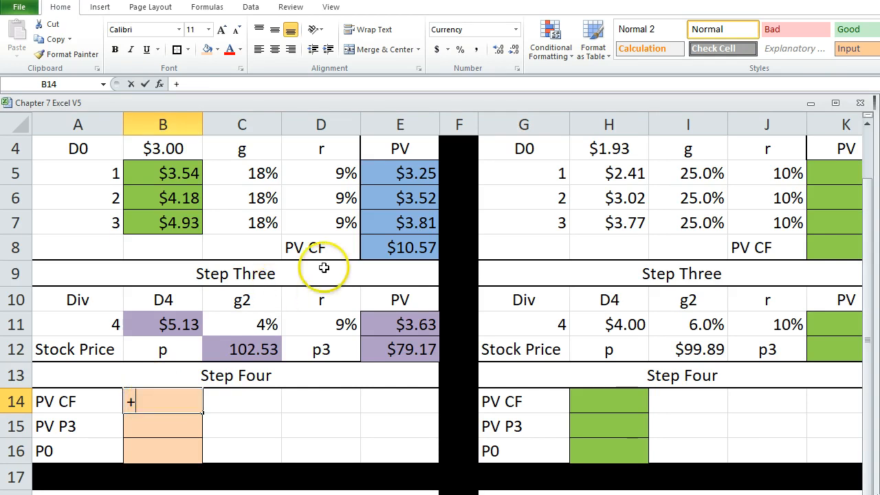
{"action": "left_click", "coordinate": [367, 246]}
{"action": "key", "text": "Return"}
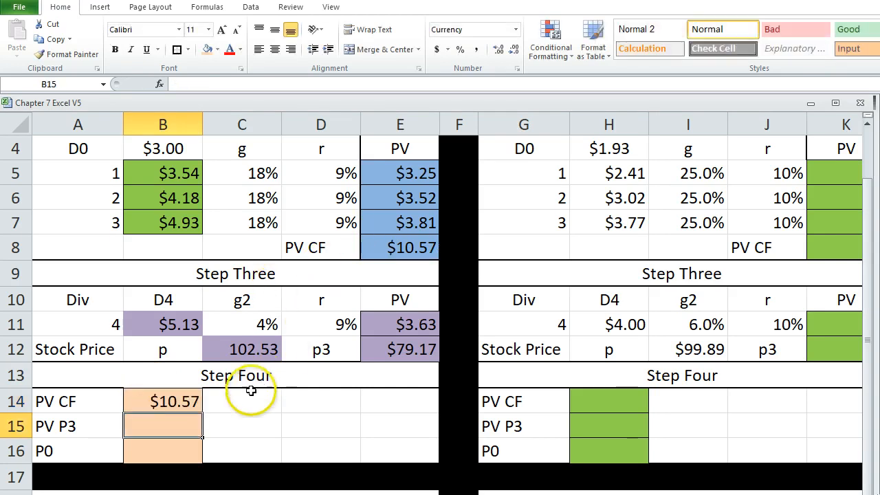
{"action": "left_click", "coordinate": [306, 246]}
{"action": "left_click", "coordinate": [77, 397]}
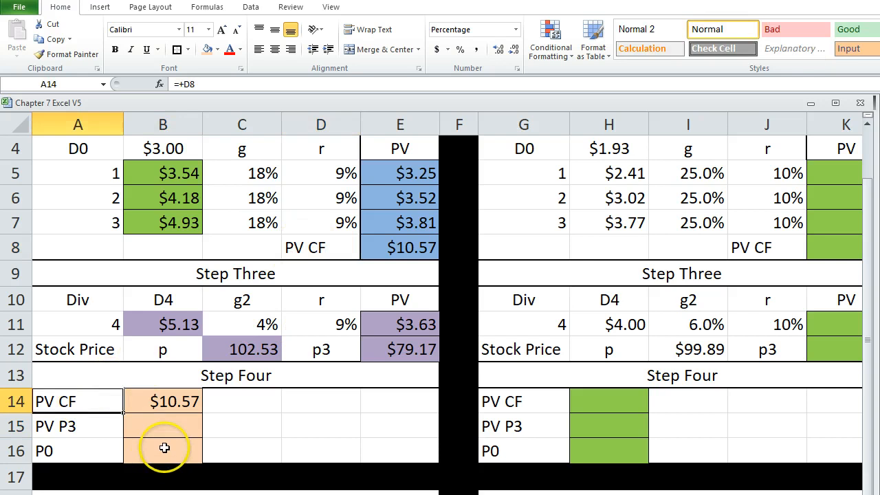
Link Step Four's PV P3 in B15 to the present value of the stock price with +E12.
{"action": "left_click", "coordinate": [162, 424]}
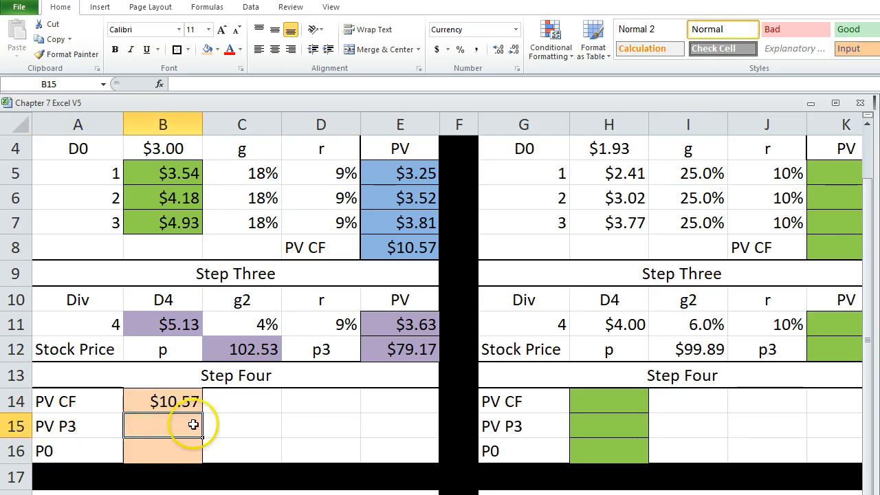
{"action": "type", "text": "+"}
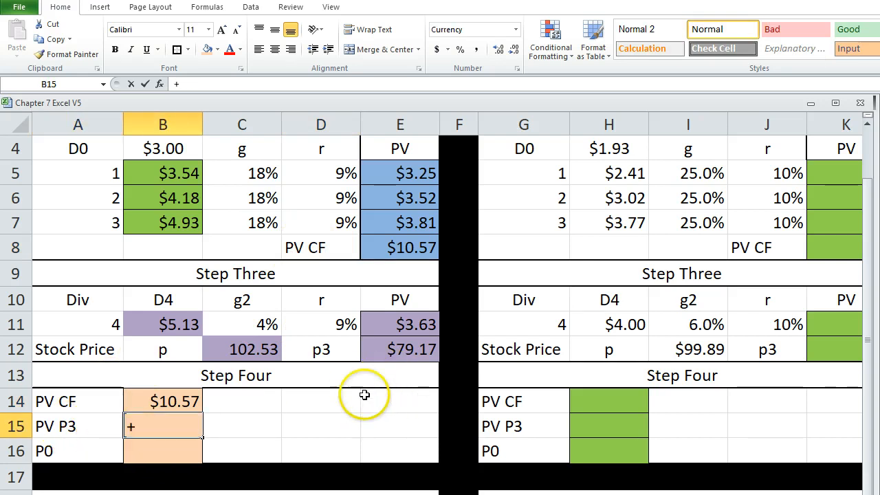
{"action": "left_click", "coordinate": [383, 338]}
{"action": "key", "text": "Return"}
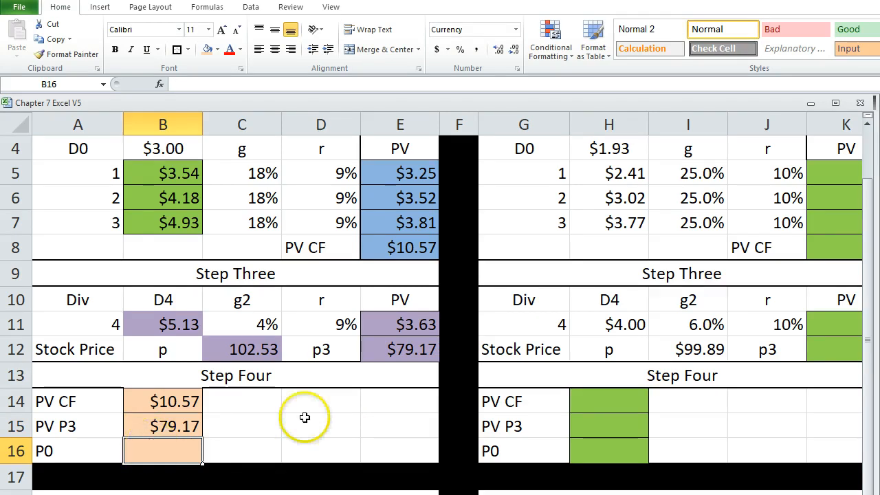
{"action": "key", "text": "ctrl+Tab"}
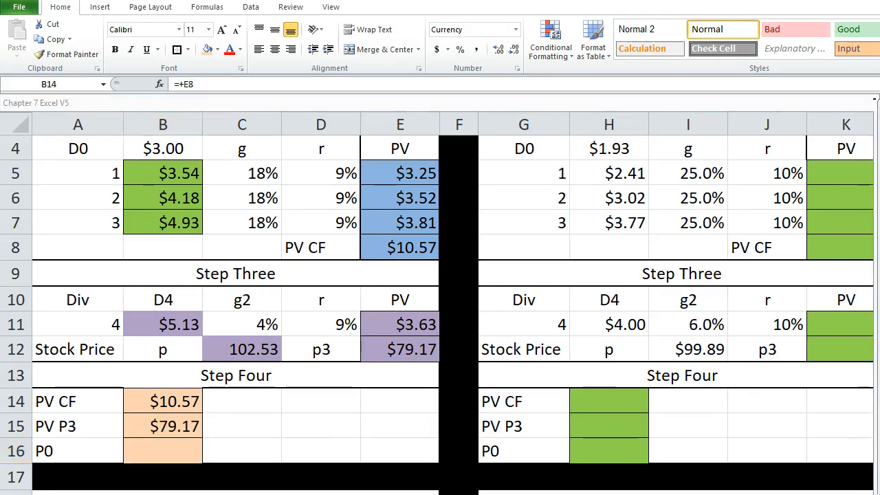
Calculate Example One's P0 in B16 with +B14+B15 and review the steps of the Variable Growth Model.
{"action": "key", "text": "Down"}
{"action": "key", "text": "Down"}
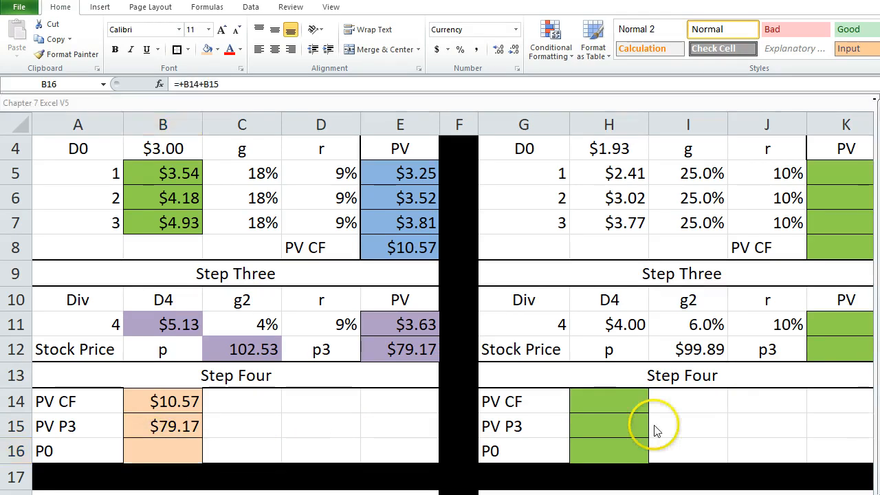
{"action": "left_click", "coordinate": [141, 442]}
{"action": "type", "text": "+"}
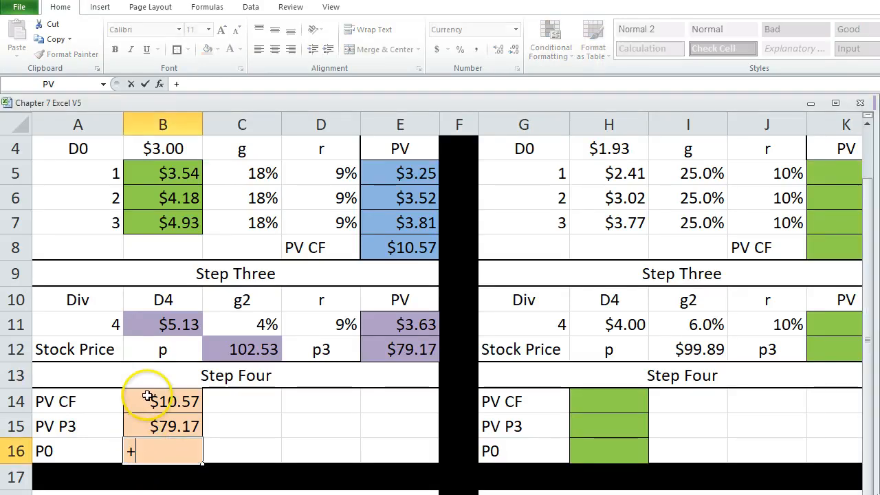
{"action": "left_click", "coordinate": [149, 403]}
{"action": "type", "text": "+"}
{"action": "left_click", "coordinate": [146, 426]}
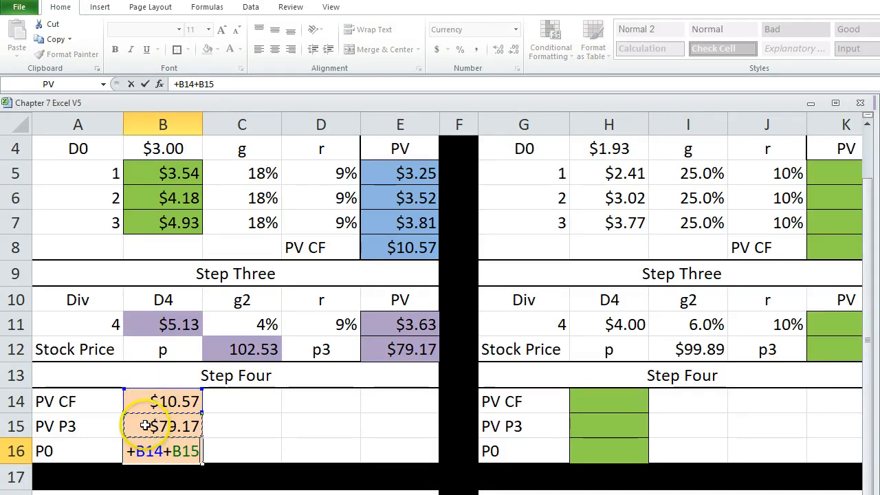
{"action": "key", "text": "Return"}
{"action": "left_click", "coordinate": [157, 451]}
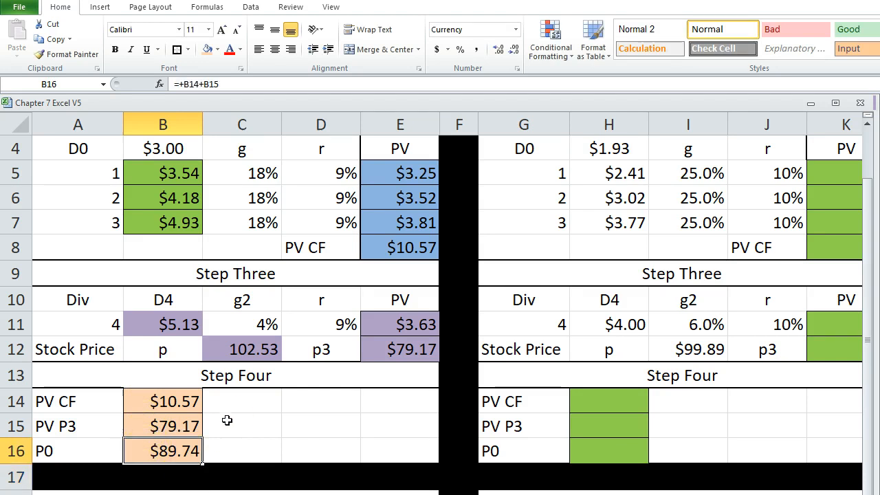
{"action": "scroll", "coordinate": [222, 343], "scroll_direction": "up", "scroll_amount": 1}
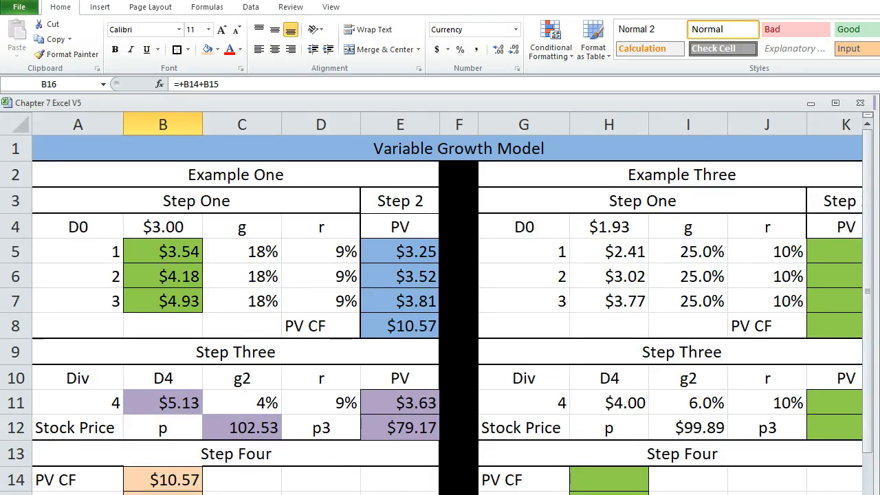
{"action": "scroll", "coordinate": [323, 375], "scroll_direction": "down", "scroll_amount": 1}
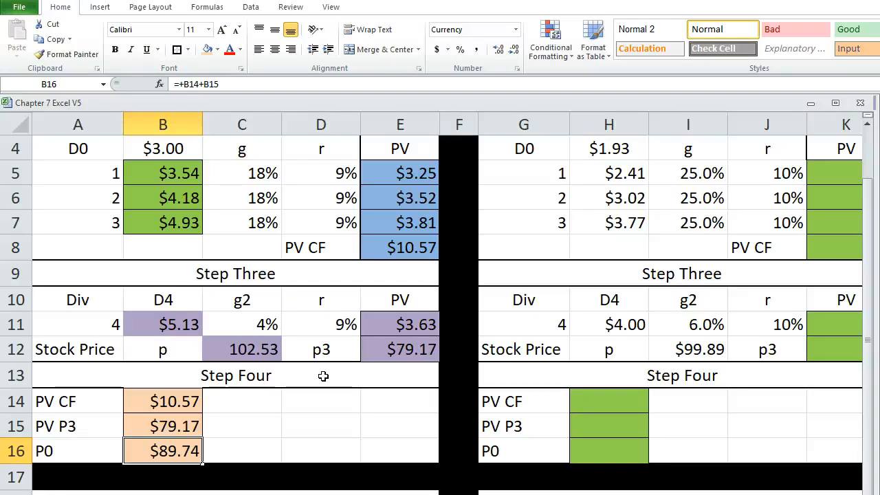
{"action": "scroll", "coordinate": [309, 227], "scroll_direction": "up", "scroll_amount": 1}
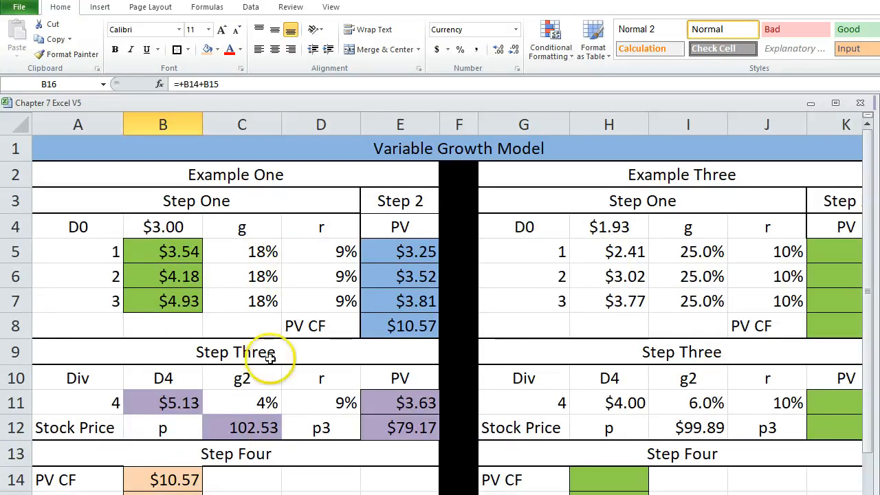
{"action": "left_click", "coordinate": [320, 480]}
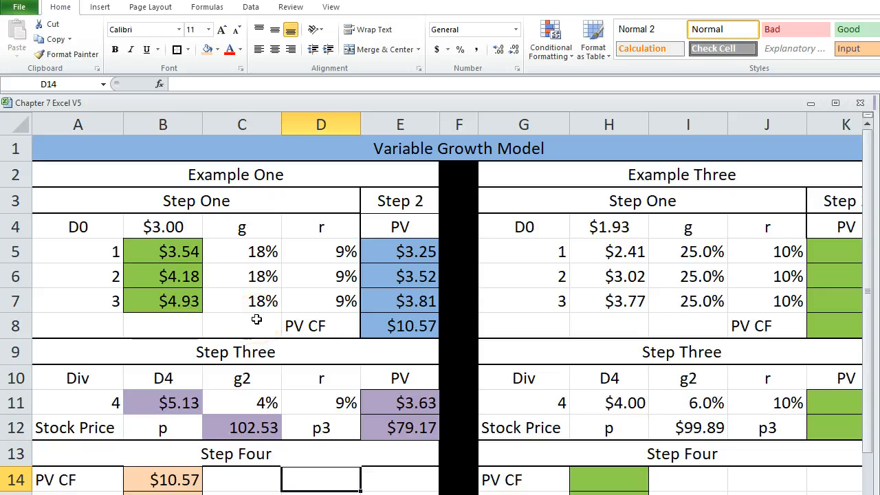
Read the Azure Corporation exercise sheet, examining its To Do questions and part (a)'s given values, constant growth model and Price cell.
{"action": "key", "text": "ctrl+Page_Down"}
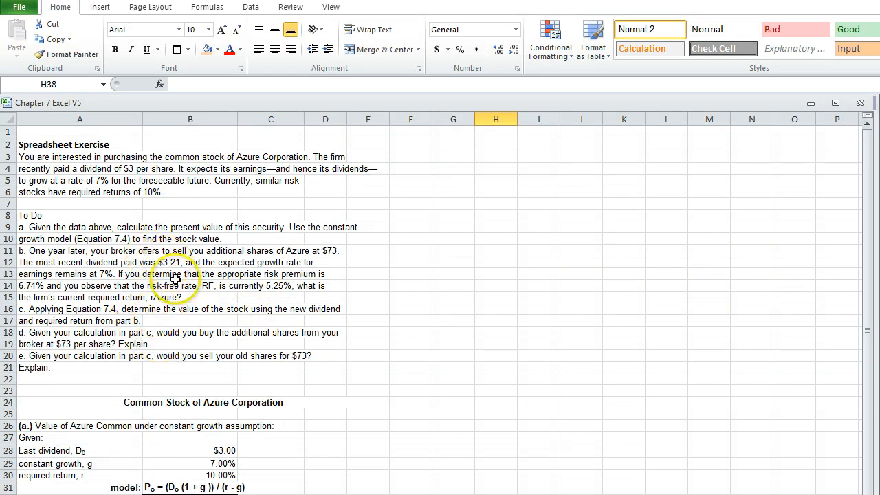
{"action": "scroll", "coordinate": [175, 278], "scroll_direction": "down", "scroll_amount": 3}
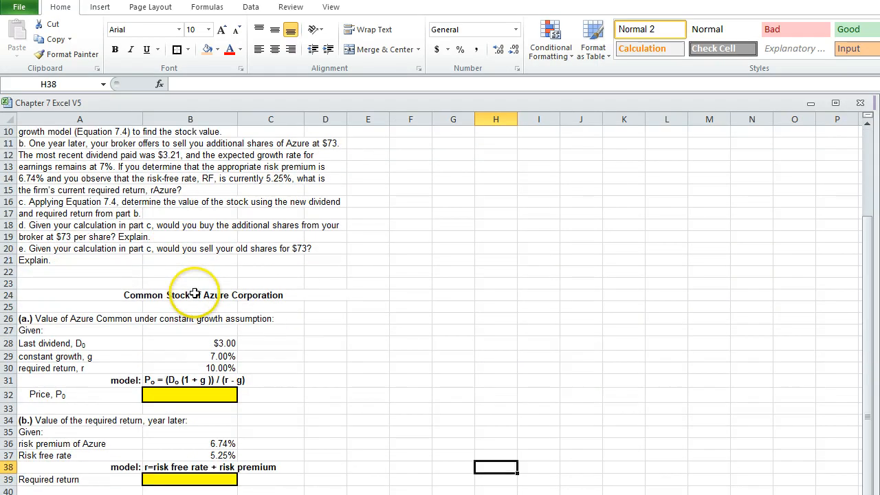
{"action": "scroll", "coordinate": [195, 293], "scroll_direction": "down", "scroll_amount": 1}
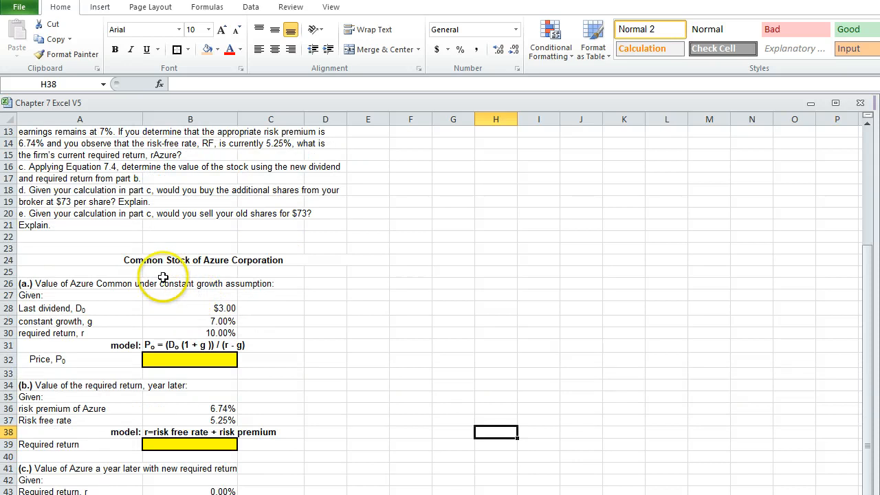
{"action": "scroll", "coordinate": [160, 295], "scroll_direction": "up", "scroll_amount": 3}
{"action": "scroll", "coordinate": [160, 295], "scroll_direction": "up", "scroll_amount": 1}
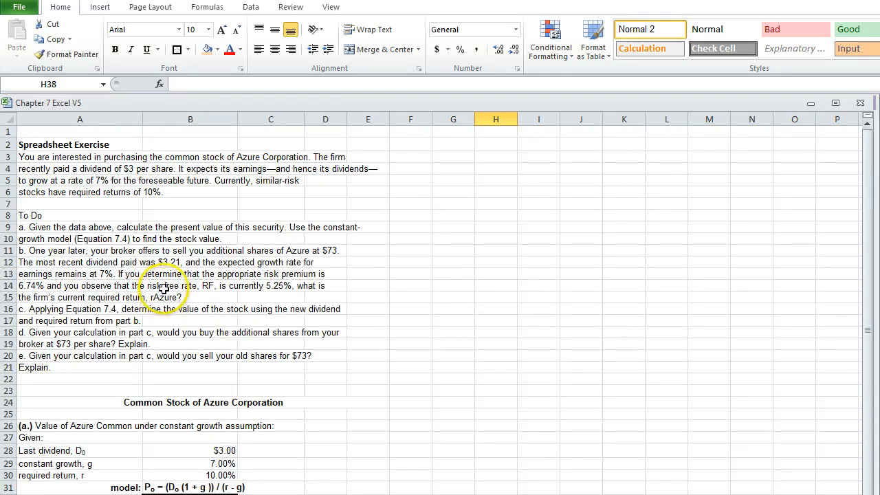
{"action": "scroll", "coordinate": [196, 315], "scroll_direction": "down", "scroll_amount": 1}
{"action": "scroll", "coordinate": [196, 318], "scroll_direction": "down", "scroll_amount": 1}
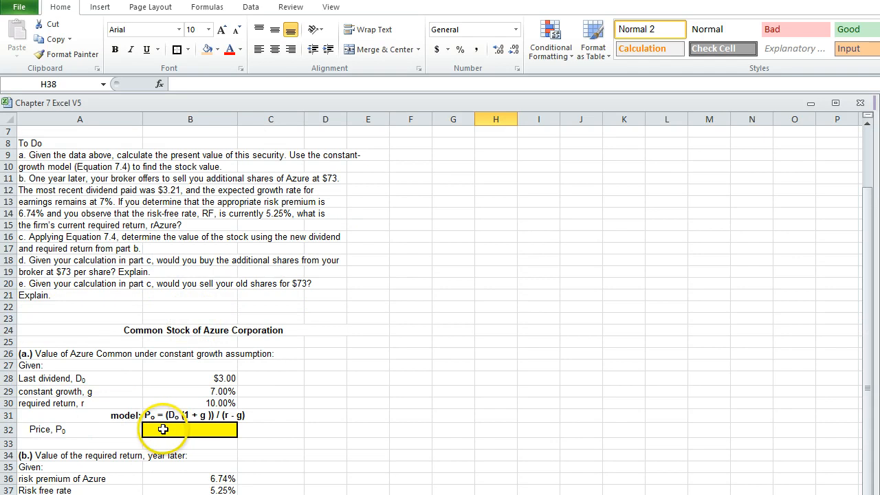
{"action": "left_click", "coordinate": [150, 414]}
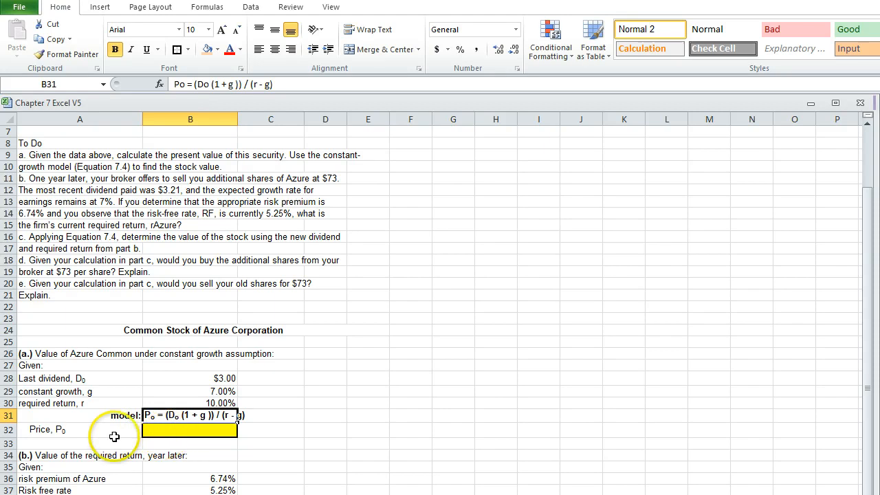
{"action": "scroll", "coordinate": [186, 441], "scroll_direction": "up", "scroll_amount": 1}
{"action": "scroll", "coordinate": [200, 392], "scroll_direction": "down", "scroll_amount": 2}
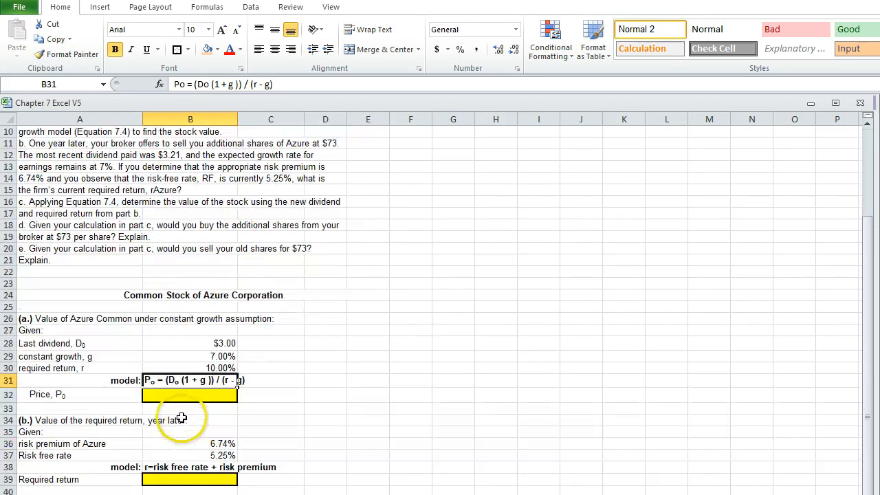
{"action": "scroll", "coordinate": [214, 444], "scroll_direction": "up", "scroll_amount": 2}
{"action": "scroll", "coordinate": [82, 201], "scroll_direction": "up", "scroll_amount": 1}
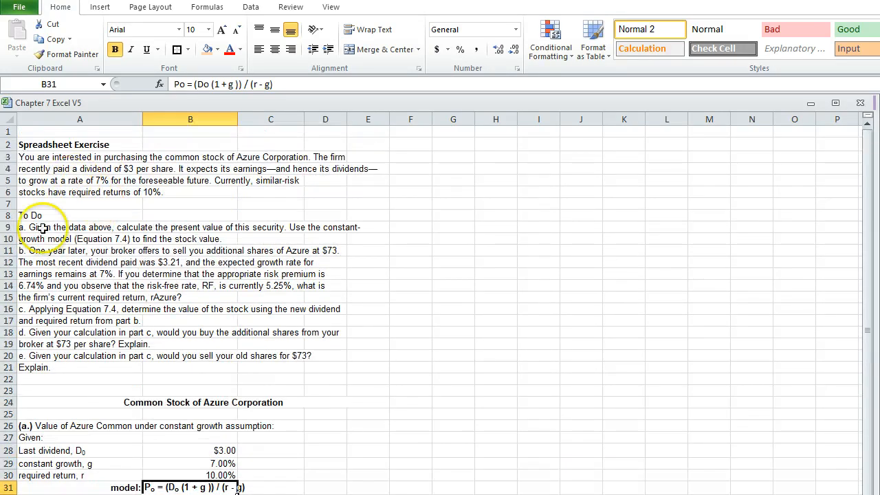
{"action": "scroll", "coordinate": [176, 288], "scroll_direction": "down", "scroll_amount": 2}
{"action": "scroll", "coordinate": [176, 289], "scroll_direction": "down", "scroll_amount": 1}
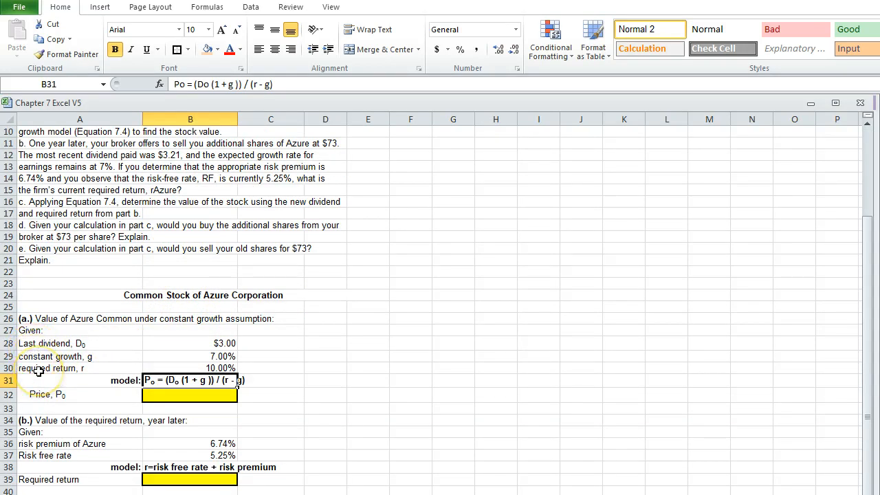
{"action": "left_click", "coordinate": [165, 395]}
{"action": "scroll", "coordinate": [203, 447], "scroll_direction": "up", "scroll_amount": 1}
{"action": "scroll", "coordinate": [202, 451], "scroll_direction": "down", "scroll_amount": 2}
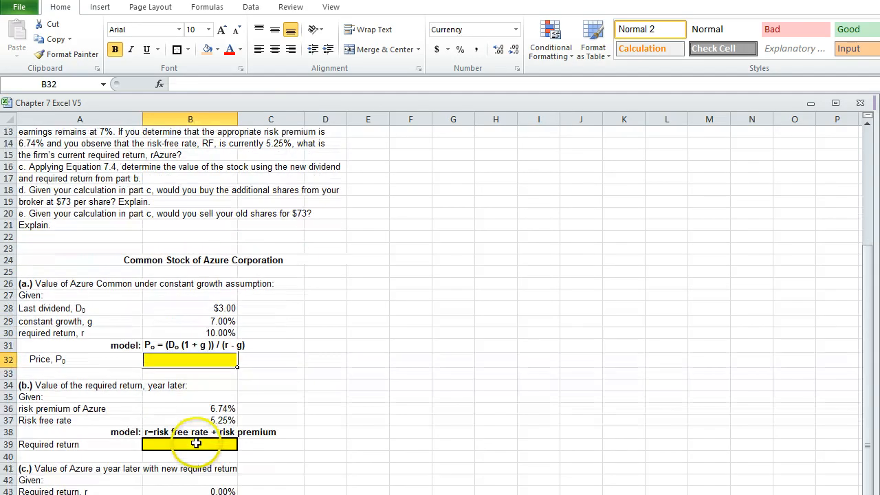
Examine part (b)'s Required return cell and part (c)'s inputs, growth model and Price cell in the Azure exercise.
{"action": "left_click", "coordinate": [183, 444]}
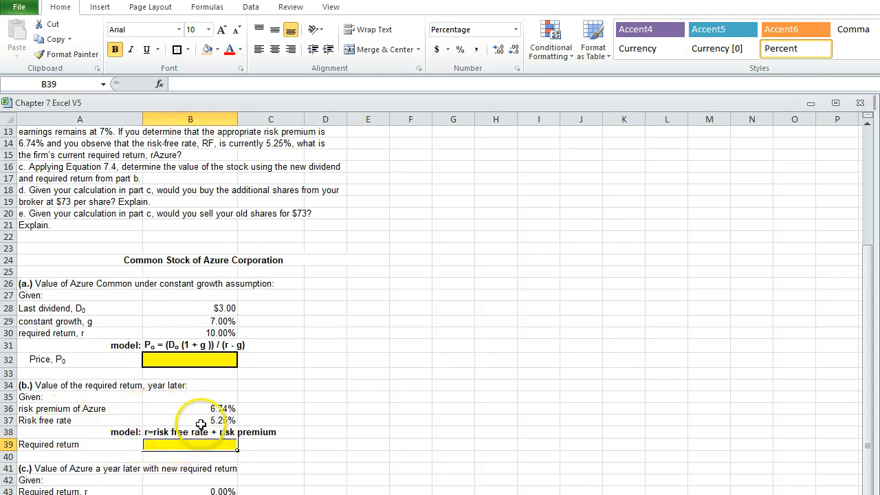
{"action": "scroll", "coordinate": [192, 421], "scroll_direction": "down", "scroll_amount": 2}
{"action": "scroll", "coordinate": [192, 421], "scroll_direction": "down", "scroll_amount": 1}
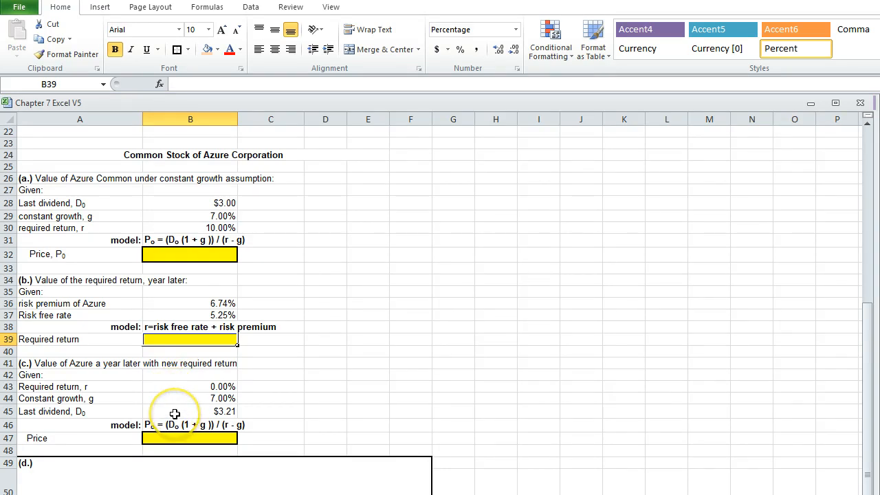
{"action": "scroll", "coordinate": [173, 416], "scroll_direction": "down", "scroll_amount": 3}
{"action": "scroll", "coordinate": [168, 385], "scroll_direction": "up", "scroll_amount": 4}
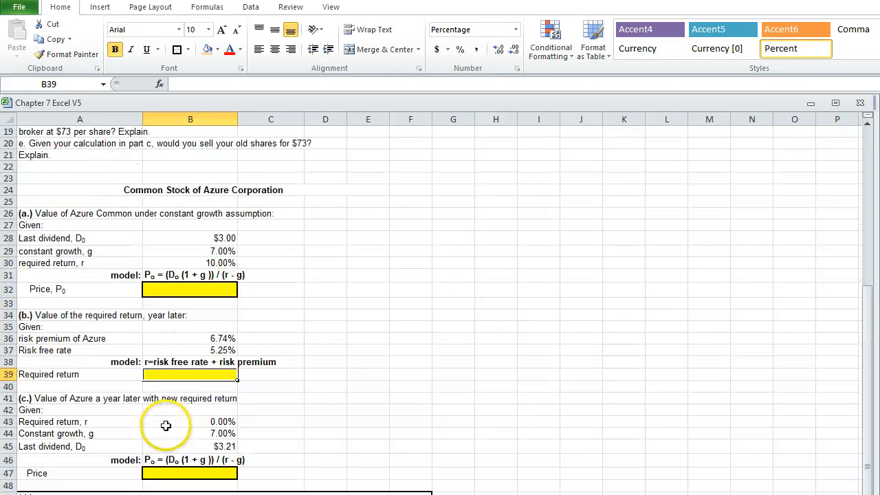
{"action": "scroll", "coordinate": [166, 425], "scroll_direction": "up", "scroll_amount": 6}
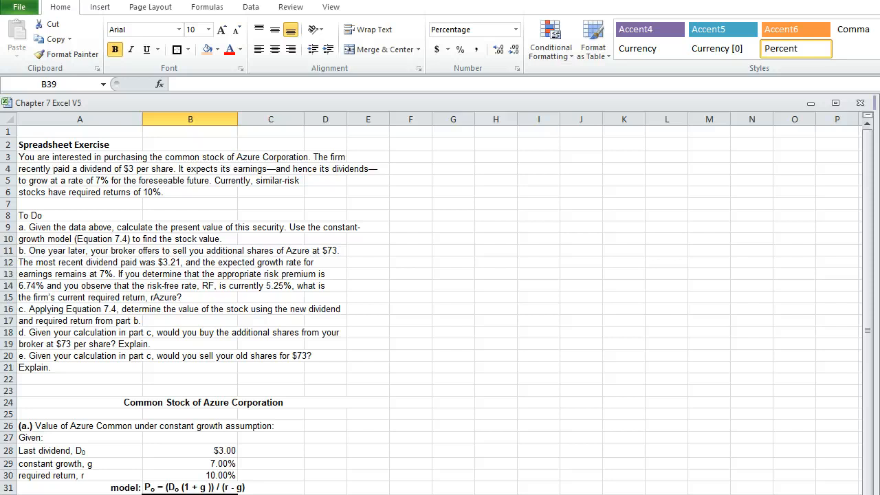
Open the Free Cash Flow Valuation Model sheet and autofit column B so the Market Value of Debt fits.
{"action": "key", "text": "ctrl+Page_Down"}
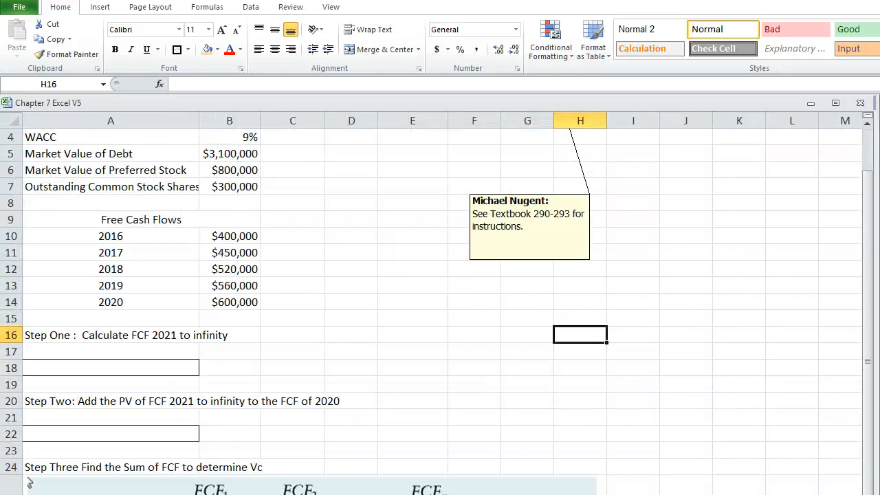
{"action": "scroll", "coordinate": [358, 299], "scroll_direction": "up", "scroll_amount": 2}
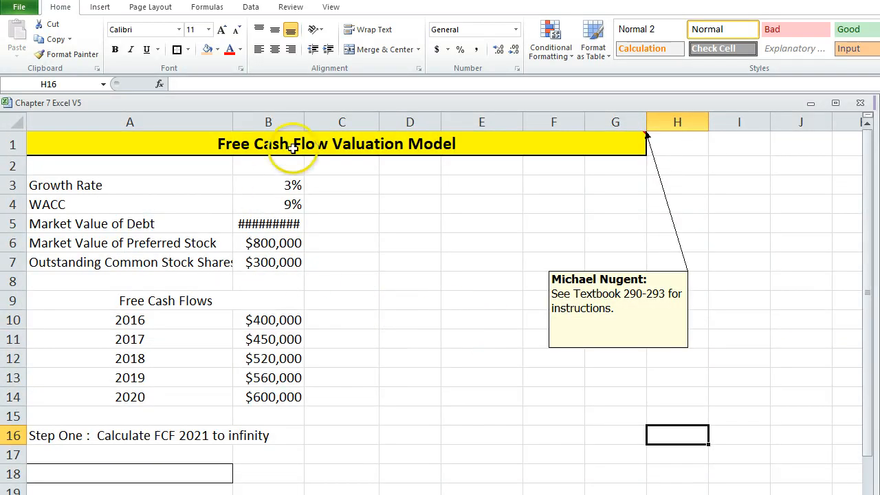
{"action": "double_click", "coordinate": [305, 122]}
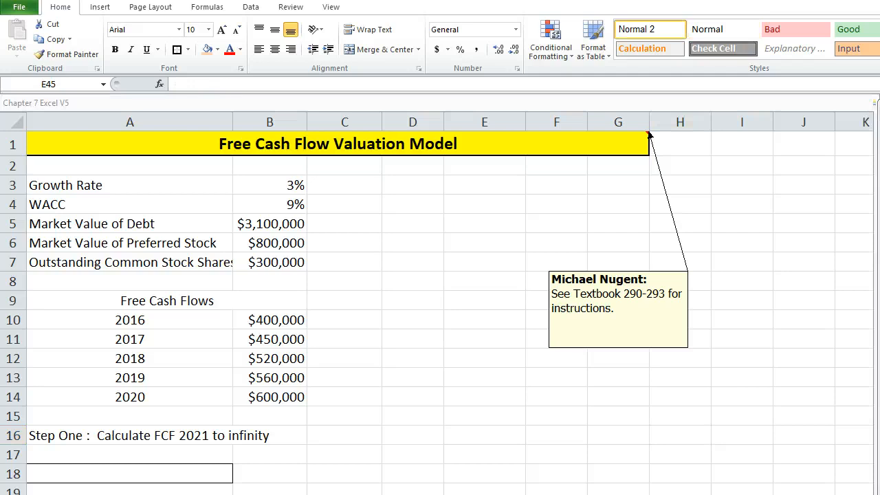
{"action": "left_click", "coordinate": [484, 416]}
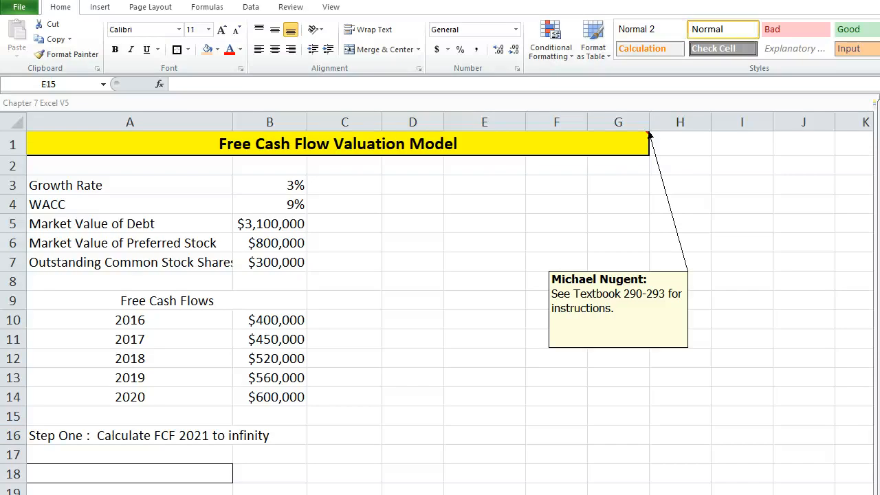
Change the label in A3 to "Growth Rate (g)" and the label in A4 to "WACC (k or r)".
{"action": "left_click", "coordinate": [248, 194]}
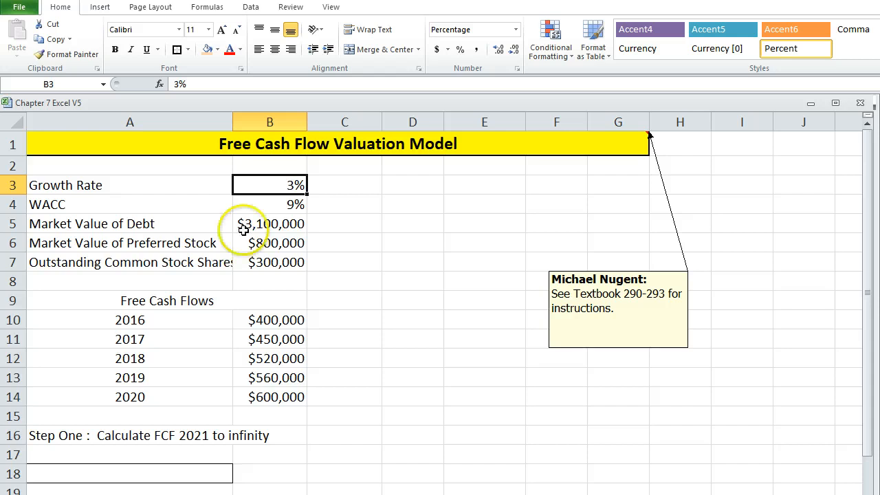
{"action": "left_click", "coordinate": [64, 186]}
{"action": "left_click", "coordinate": [248, 83]}
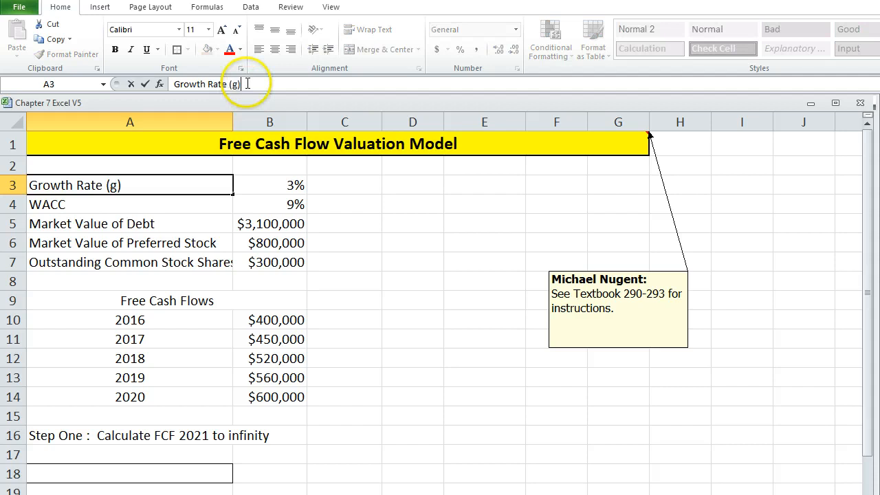
{"action": "key", "text": "Return"}
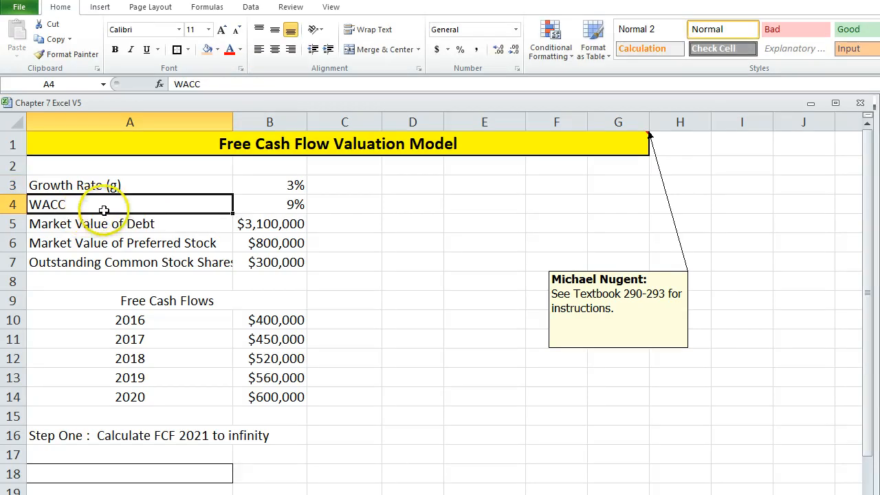
{"action": "left_click", "coordinate": [225, 83]}
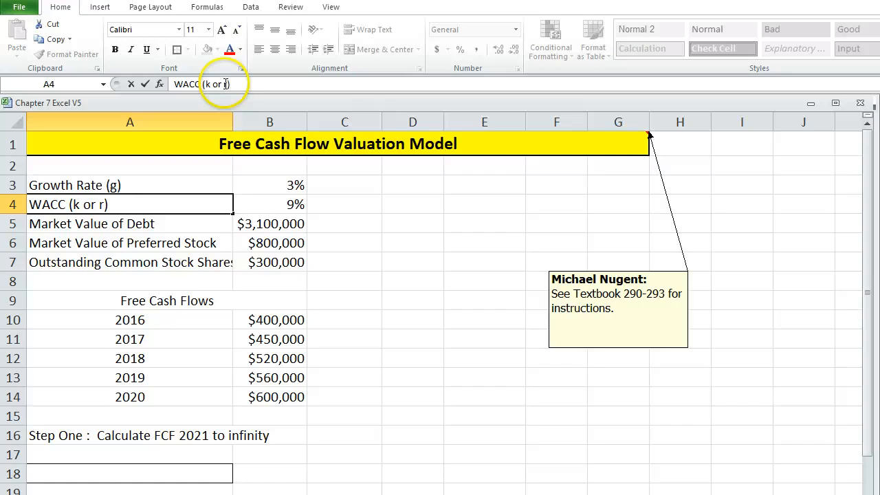
{"action": "left_click", "coordinate": [175, 223]}
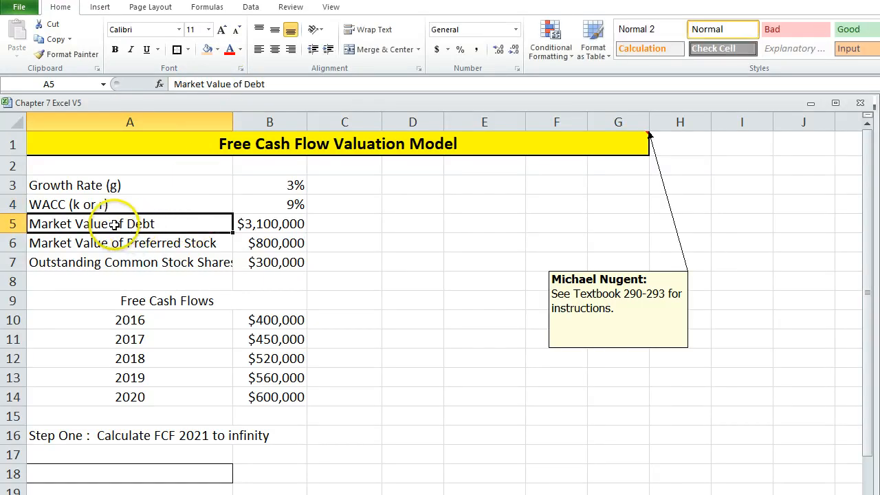
Check the preferred stock and common shares labels and widen column A to fit the Outstanding Common Stock Shares label.
{"action": "left_click", "coordinate": [82, 249]}
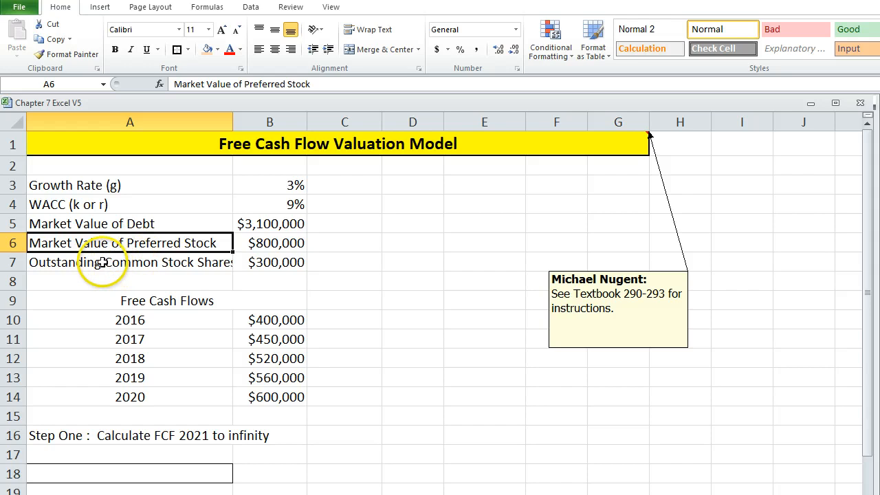
{"action": "left_click", "coordinate": [146, 262]}
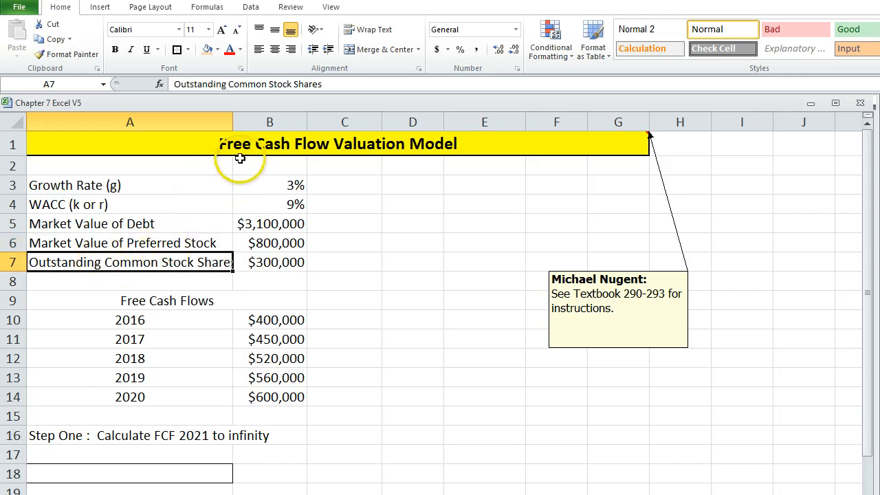
{"action": "left_click_drag", "start_coordinate": [232, 126], "coordinate": [250, 130]}
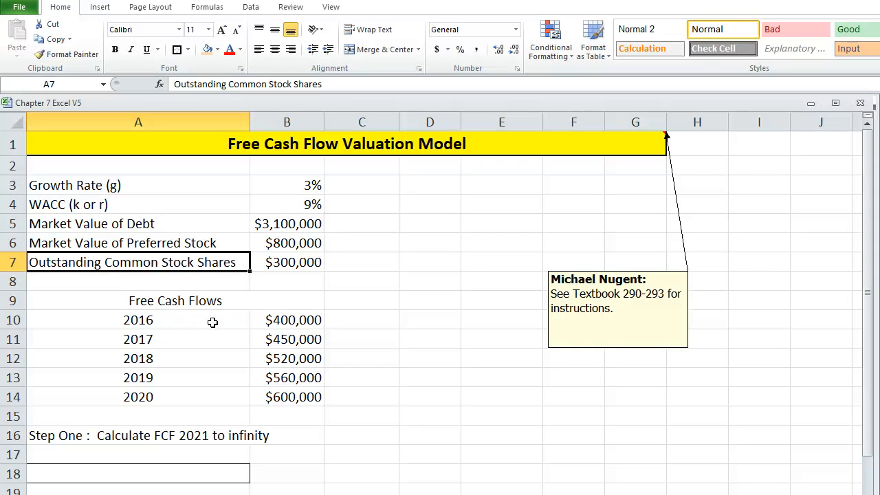
Format the Outstanding Common Stock Shares value in B7 as a plain number with no decimal places.
{"action": "left_click", "coordinate": [290, 266]}
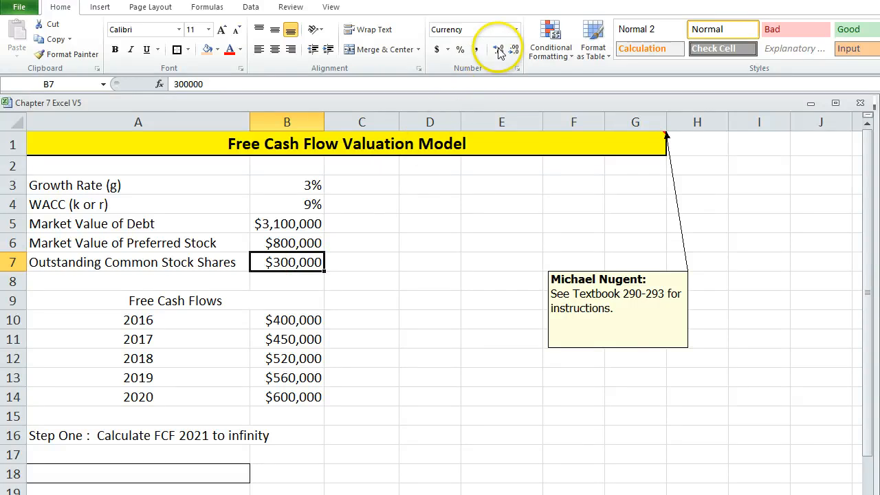
{"action": "left_click", "coordinate": [516, 28]}
{"action": "left_click", "coordinate": [497, 81]}
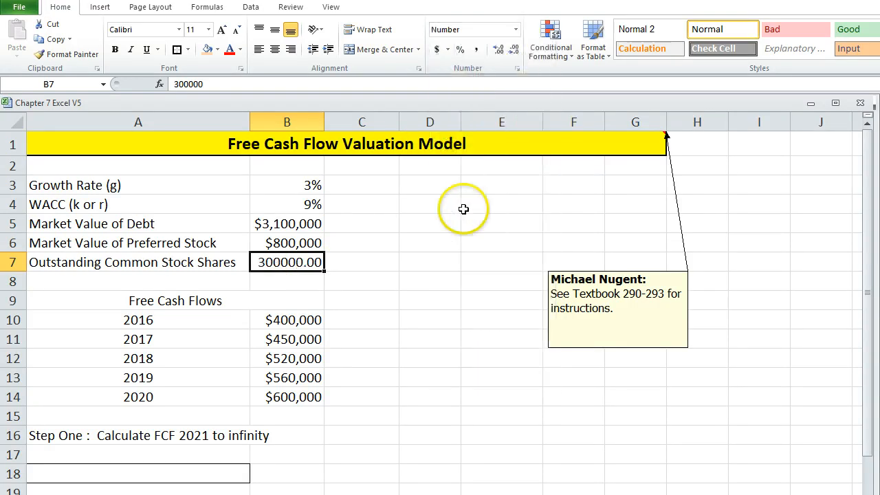
{"action": "double_click", "coordinate": [512, 55]}
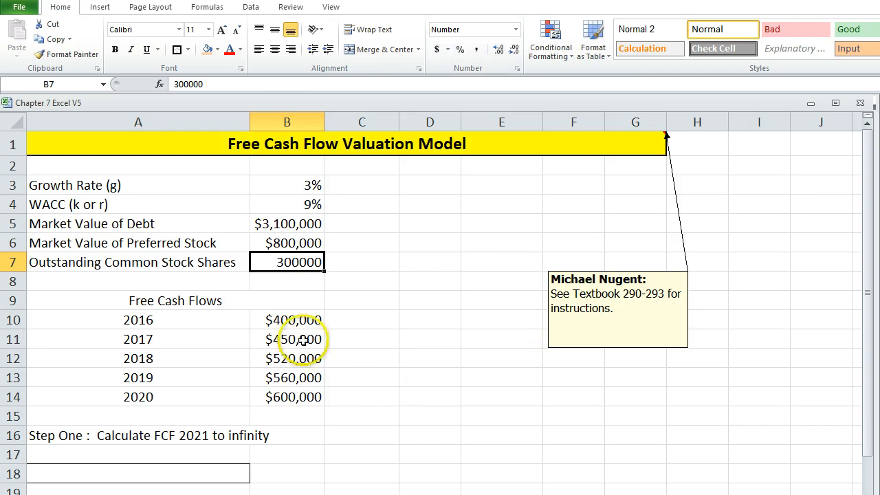
Go through the free cash flow amounts for 2016 to 2020 in B10:B14, then look at the Step One section.
{"action": "left_click", "coordinate": [278, 321]}
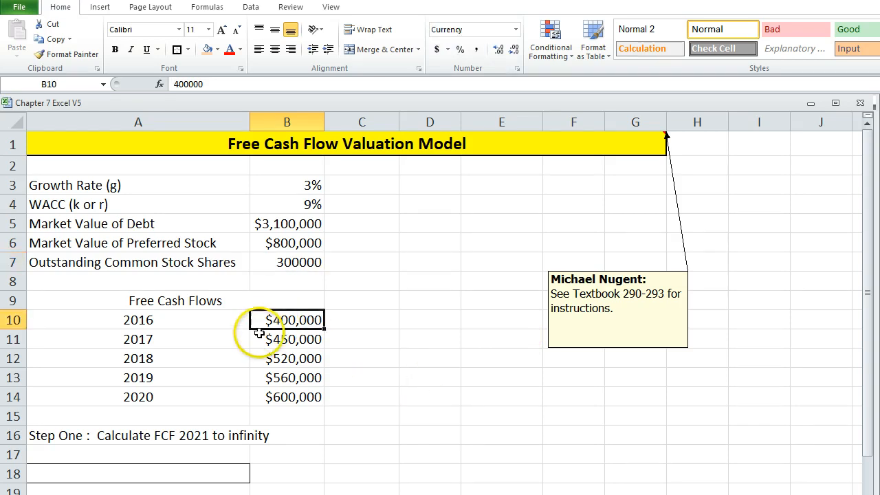
{"action": "left_click", "coordinate": [264, 347]}
{"action": "left_click", "coordinate": [258, 358]}
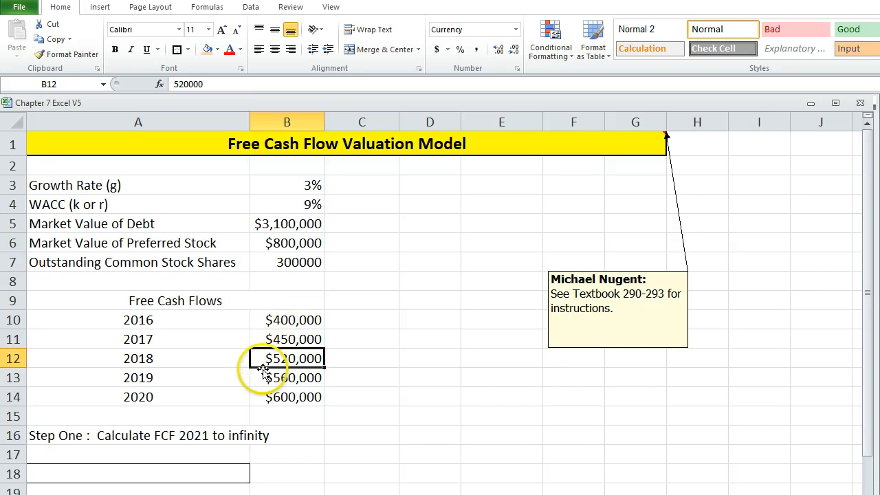
{"action": "left_click", "coordinate": [260, 384]}
{"action": "left_click", "coordinate": [267, 399]}
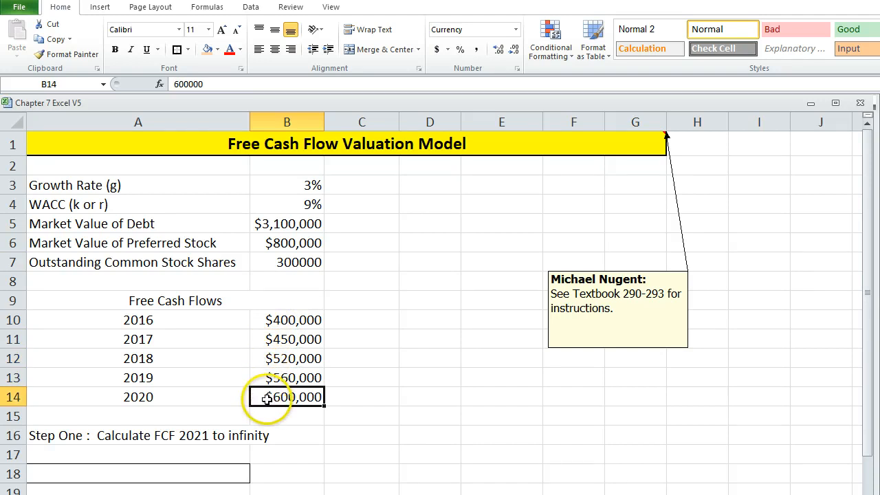
{"action": "scroll", "coordinate": [353, 384], "scroll_direction": "down", "scroll_amount": 2}
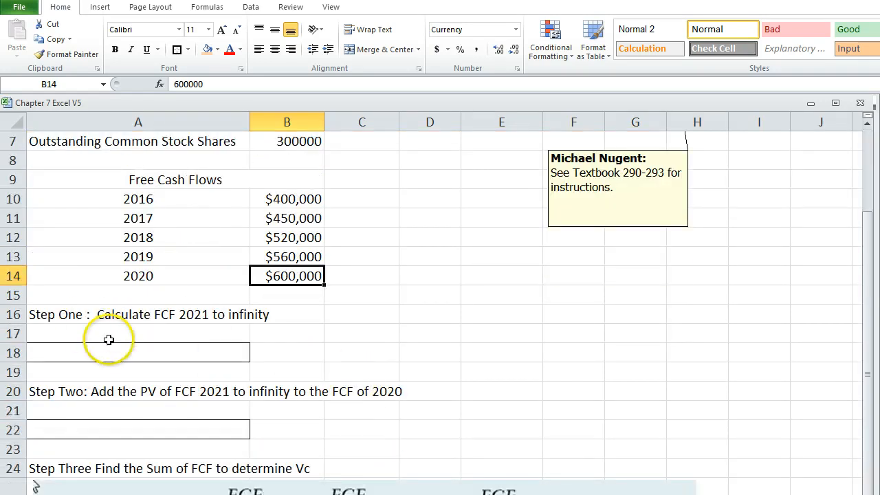
Select the Step One result cell A18 and check the corresponding formula in the other open workbook.
{"action": "left_click", "coordinate": [146, 352]}
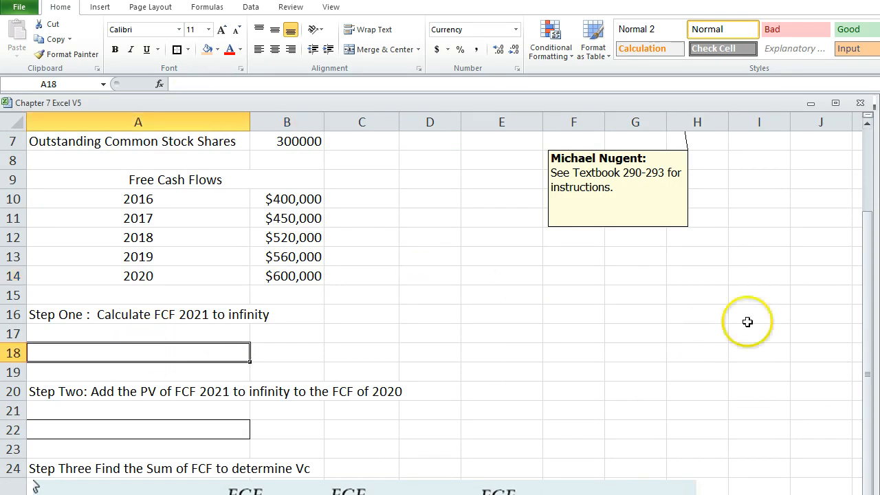
{"action": "left_click", "coordinate": [34, 482]}
{"action": "left_click", "coordinate": [33, 482]}
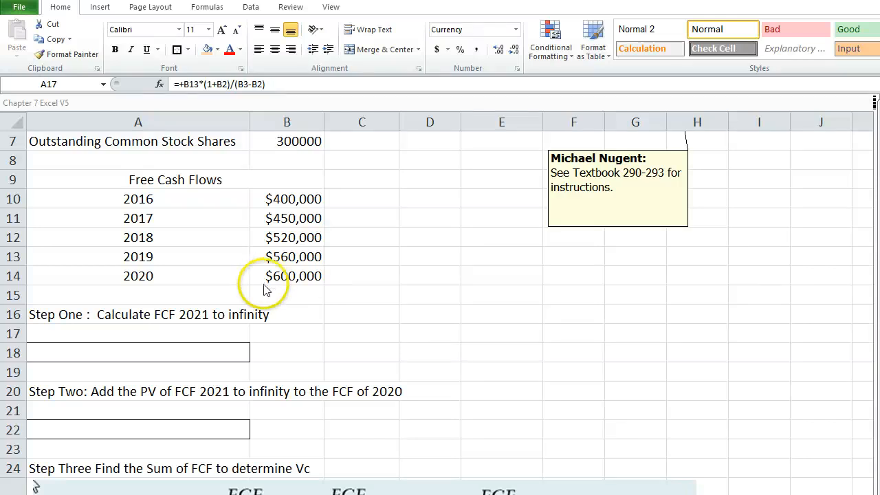
Enter the Step One formula +B14(1+B3)/(B4-B3) in A18, referencing the 2020 cash flow, growth rate and WACC.
{"action": "left_click", "coordinate": [187, 352]}
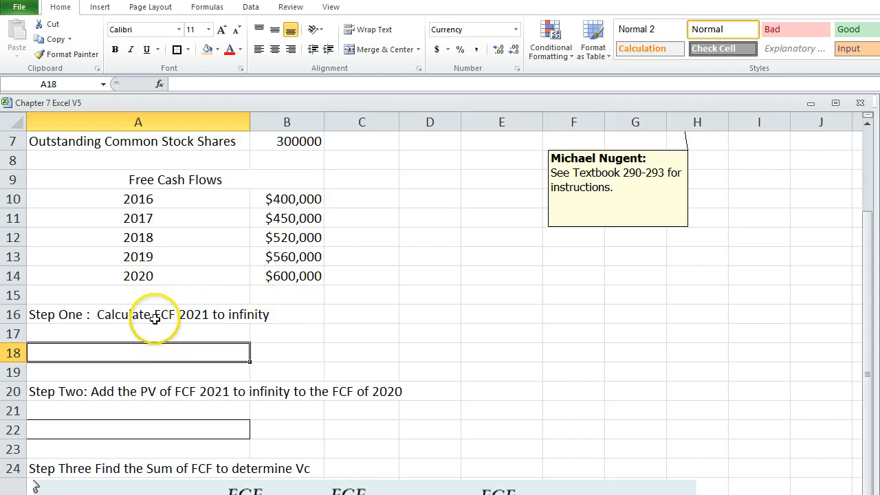
{"action": "type", "text": "+"}
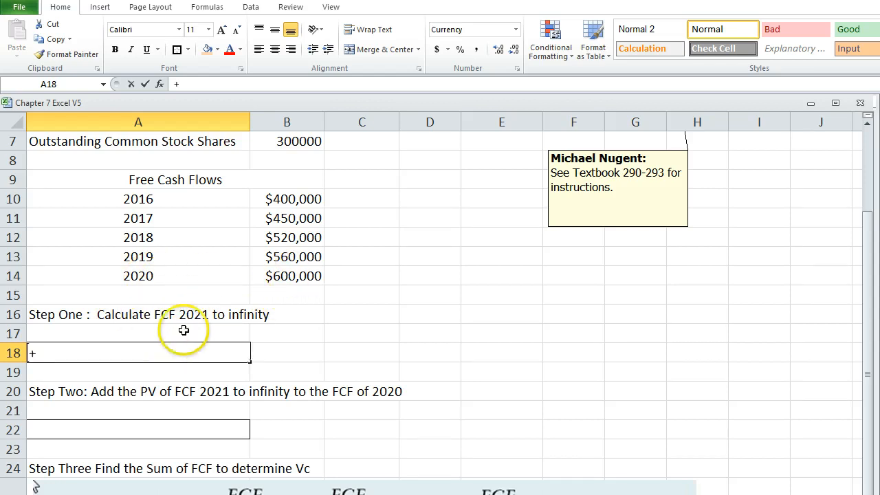
{"action": "left_click", "coordinate": [272, 275]}
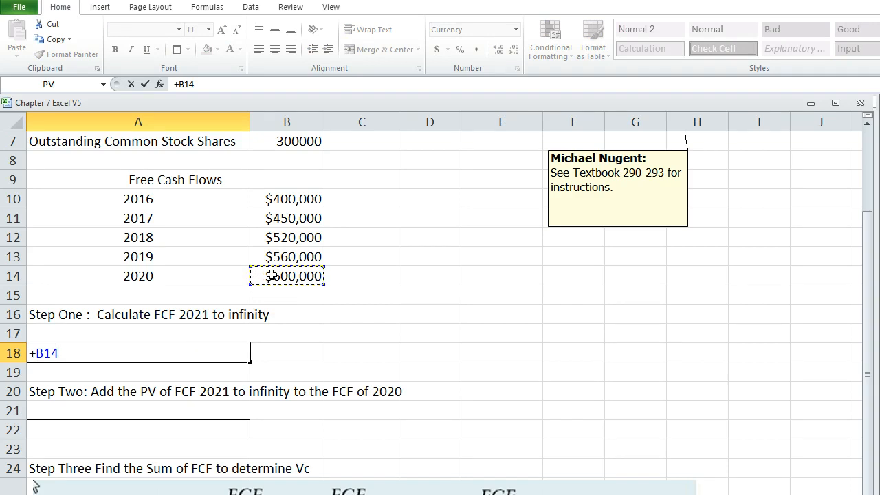
{"action": "type", "text": "/"}
{"action": "scroll", "coordinate": [272, 276], "scroll_direction": "up", "scroll_amount": 2}
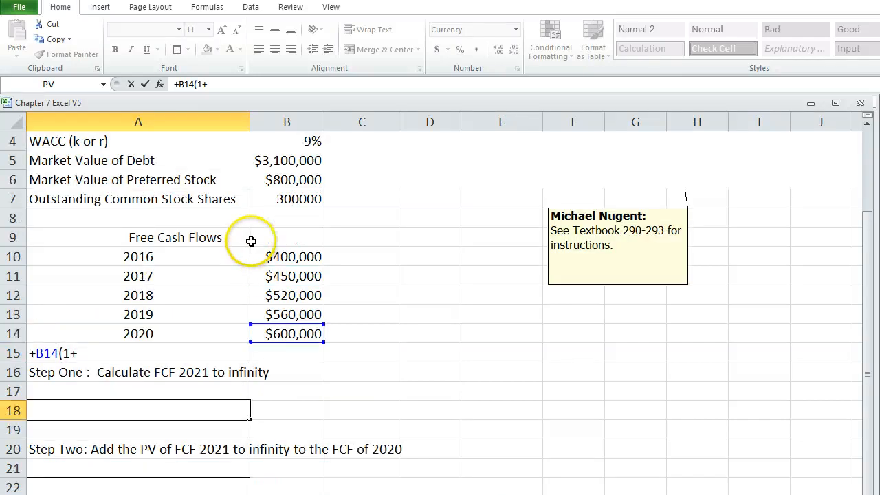
{"action": "left_click", "coordinate": [282, 184]}
{"action": "scroll", "coordinate": [274, 248], "scroll_direction": "down", "scroll_amount": 1}
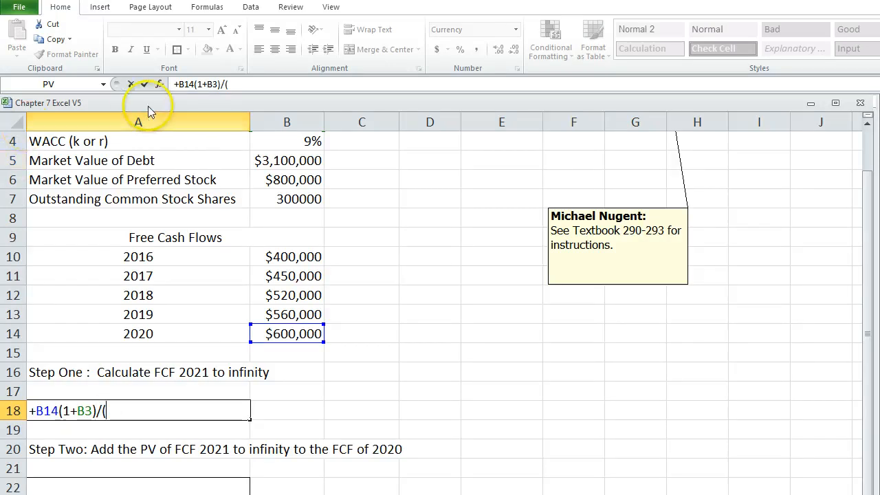
{"action": "left_click", "coordinate": [262, 144]}
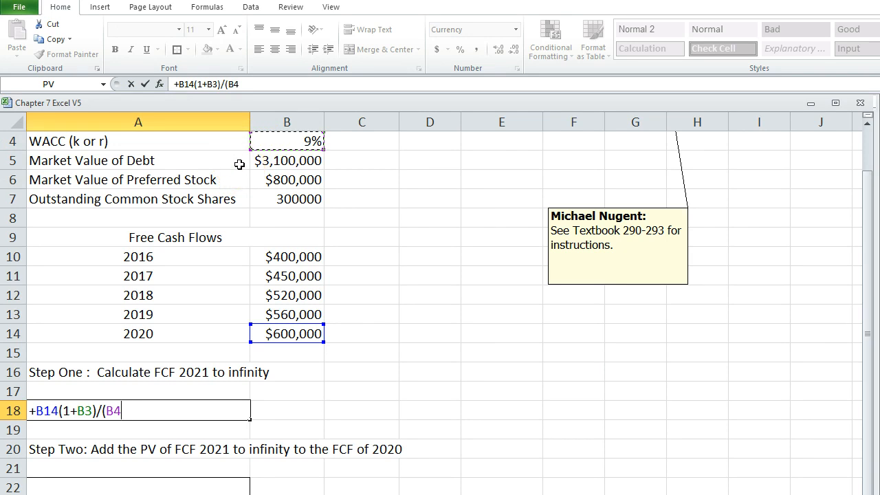
{"action": "scroll", "coordinate": [257, 206], "scroll_direction": "up", "scroll_amount": 1}
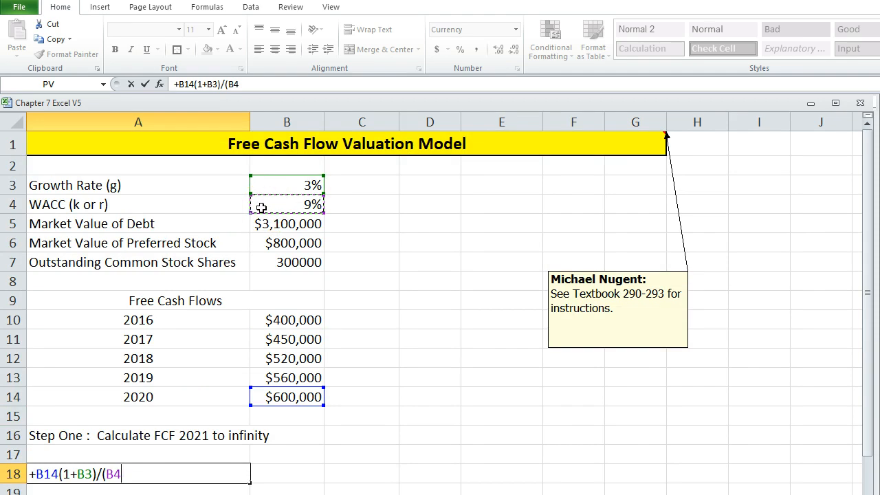
{"action": "type", "text": "-"}
{"action": "left_click", "coordinate": [278, 180]}
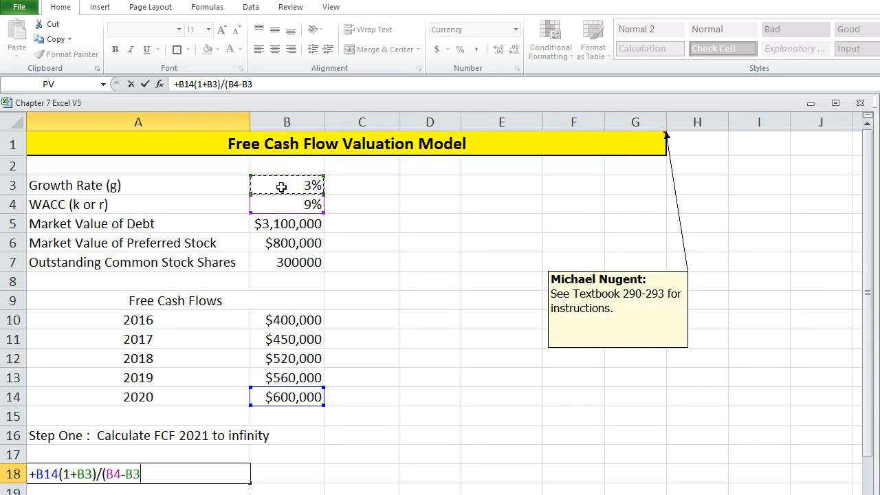
{"action": "type", "text": ")"}
{"action": "key", "text": "Return"}
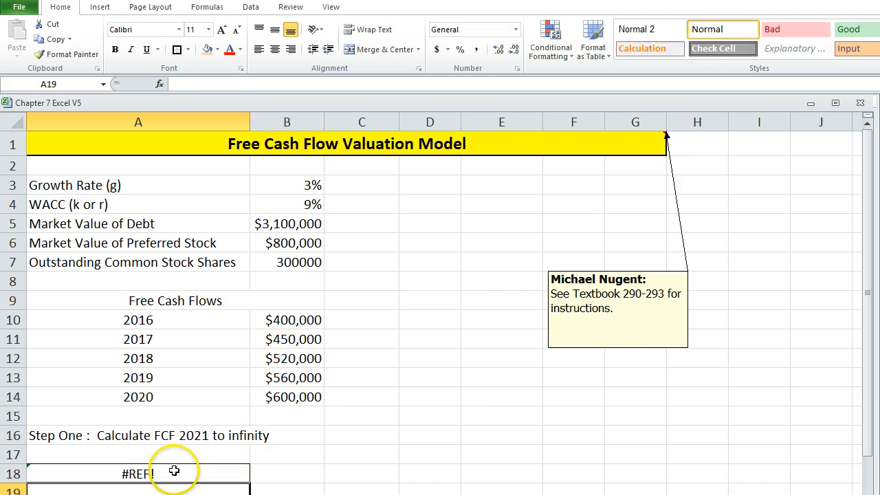
Enclose the numerator of the A18 formula in parentheses so it reads =+(B14(1+B3))/(B4-B3).
{"action": "left_click", "coordinate": [174, 471]}
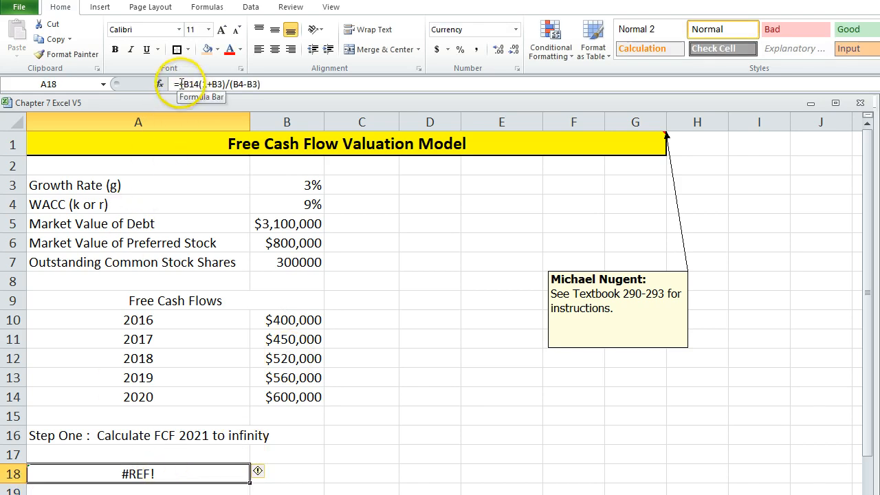
{"action": "left_click", "coordinate": [184, 83]}
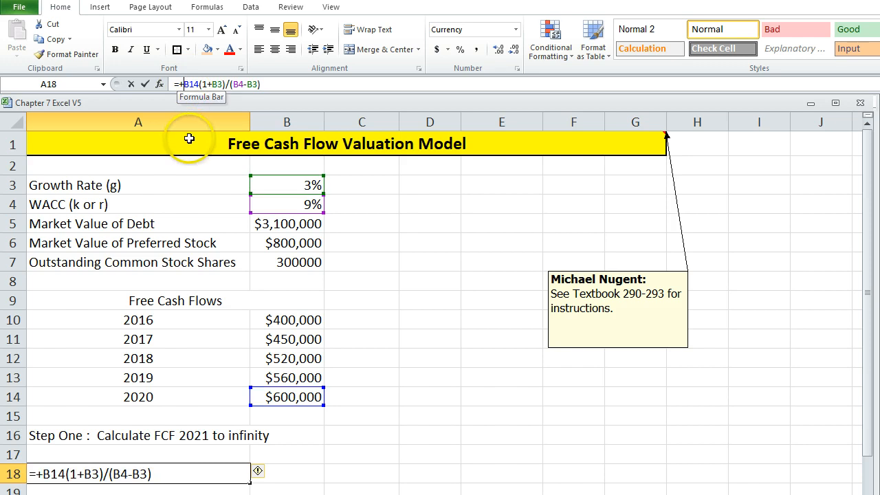
{"action": "type", "text": "("}
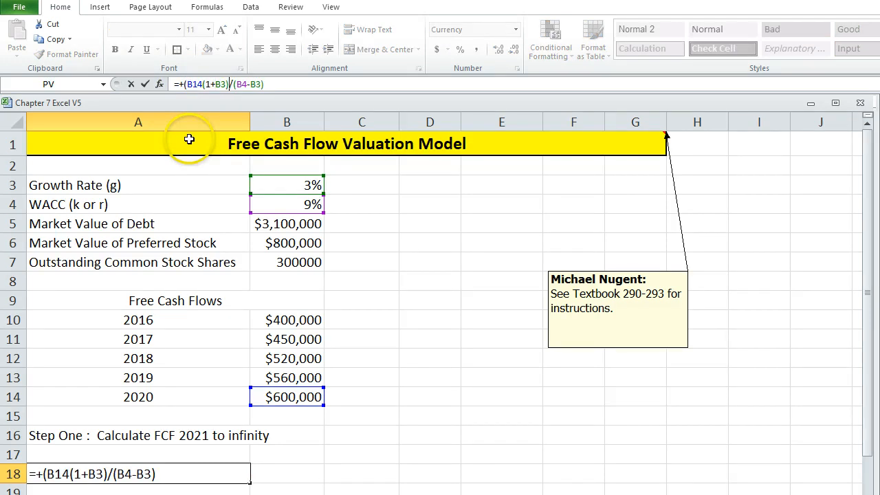
{"action": "type", "text": ")"}
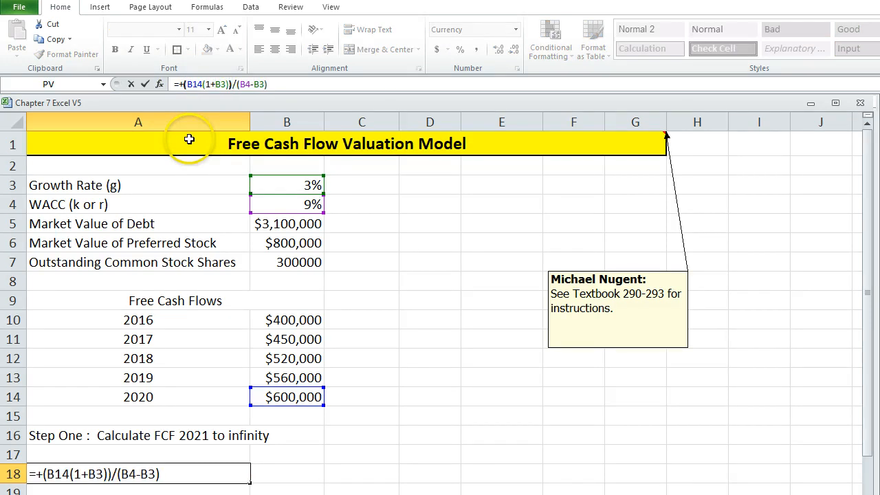
{"action": "key", "text": "Return"}
{"action": "key", "text": "Up"}
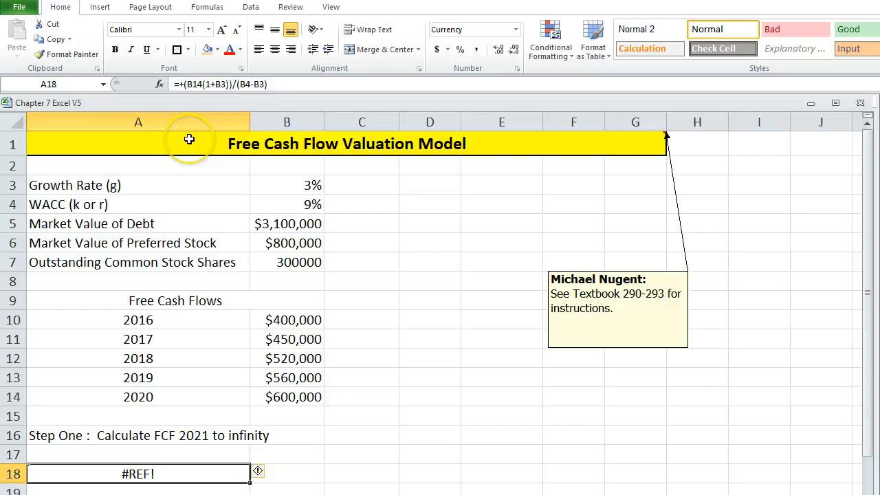
Remove the extra closing parenthesis from the A18 formula and accept the proposed correction =+(B14*(1+B3)/(B4-B3)).
{"action": "left_click", "coordinate": [231, 84]}
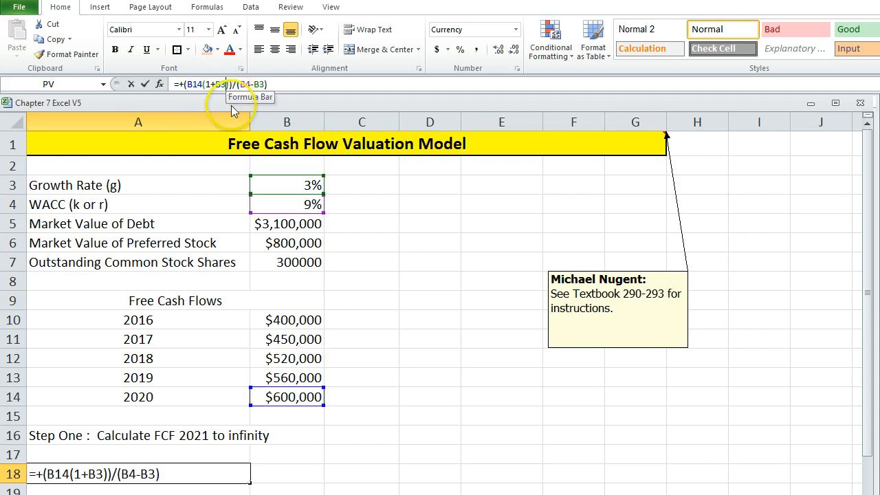
{"action": "key", "text": "BackSpace"}
{"action": "key", "text": "Return"}
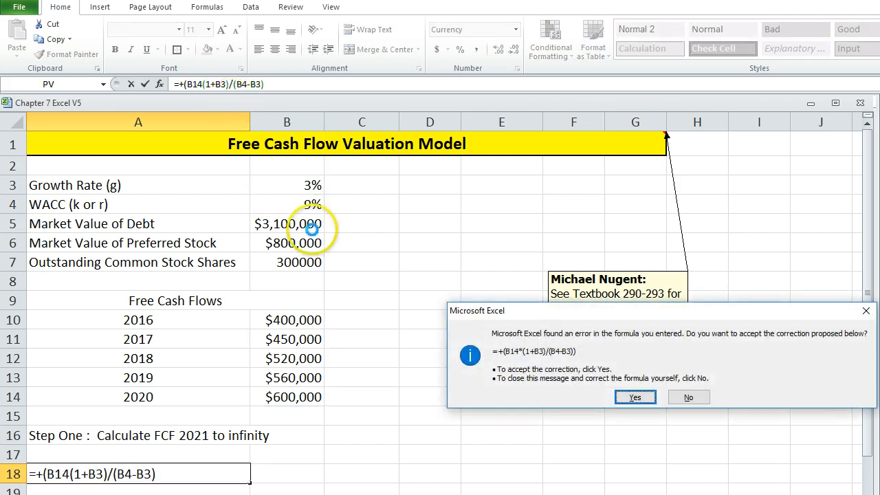
{"action": "key", "text": "Return"}
{"action": "left_click", "coordinate": [154, 474]}
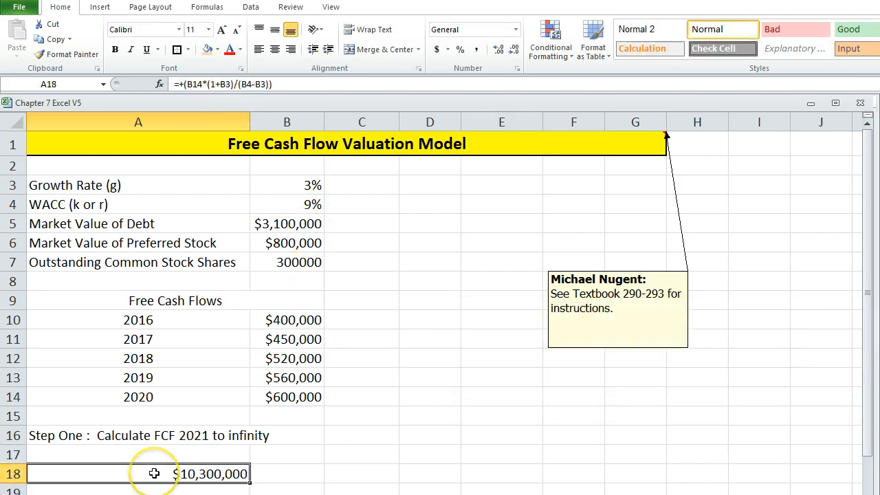
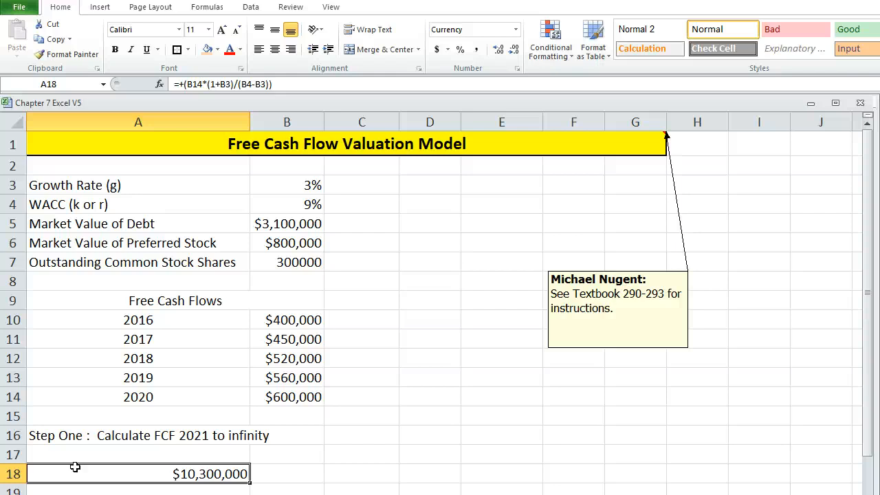
{"action": "scroll", "coordinate": [348, 383], "scroll_direction": "down", "scroll_amount": 1}
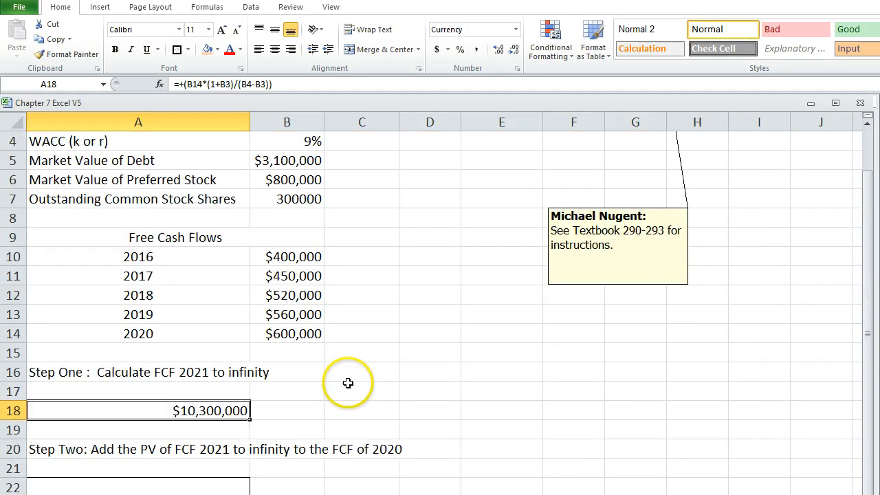
{"action": "scroll", "coordinate": [323, 330], "scroll_direction": "up", "scroll_amount": 1}
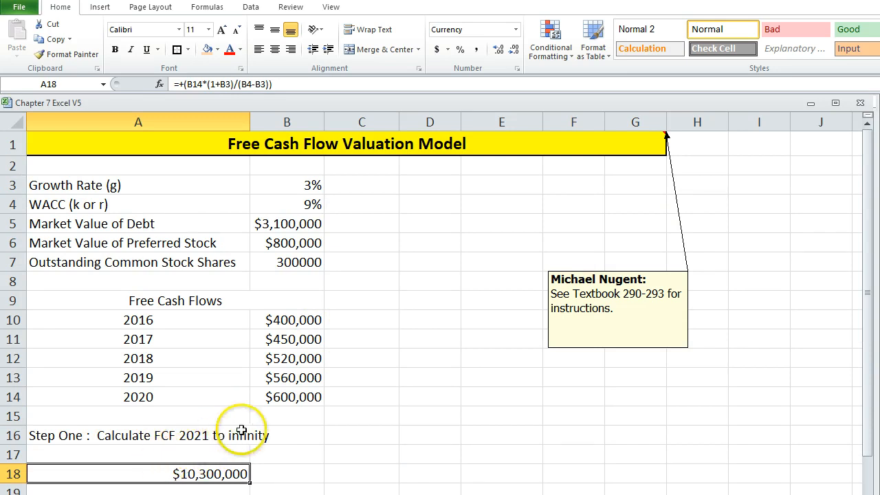
{"action": "scroll", "coordinate": [186, 467], "scroll_direction": "down", "scroll_amount": 1}
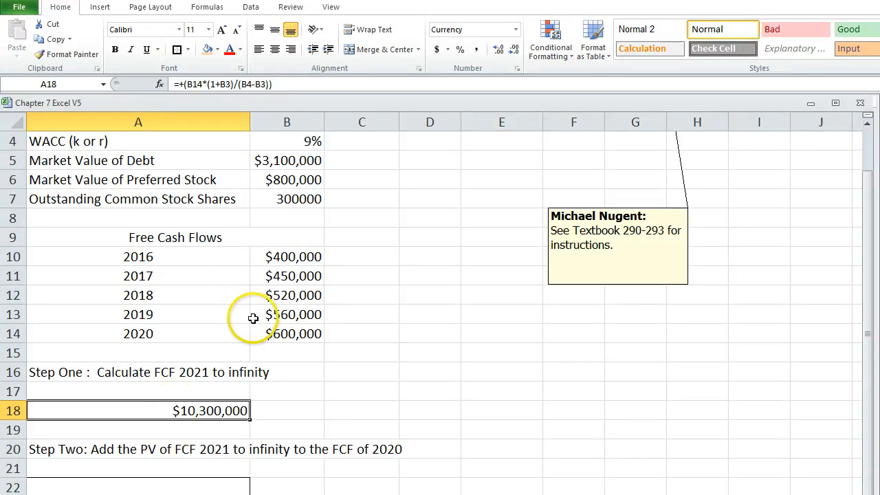
{"action": "scroll", "coordinate": [252, 314], "scroll_direction": "up", "scroll_amount": 1}
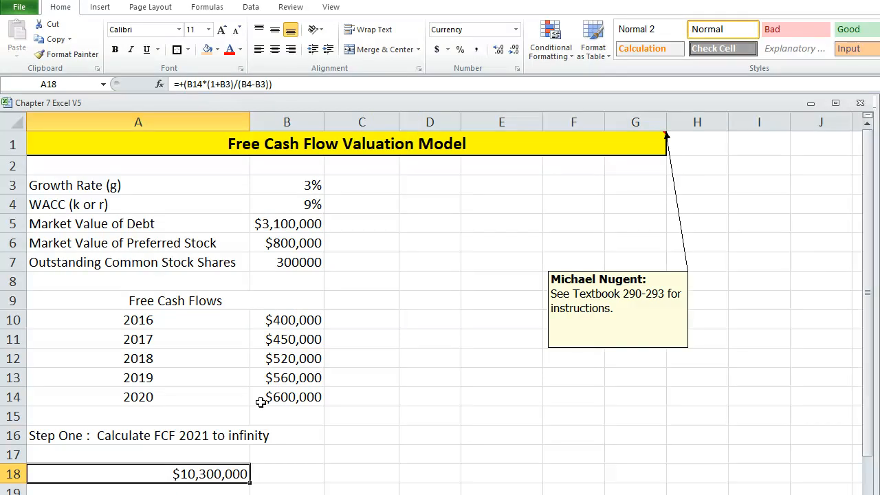
Enter the Step Two formula +A18+B14 in A22, adding the 2020 free cash flow to the Step One result.
{"action": "scroll", "coordinate": [279, 364], "scroll_direction": "down", "scroll_amount": 2}
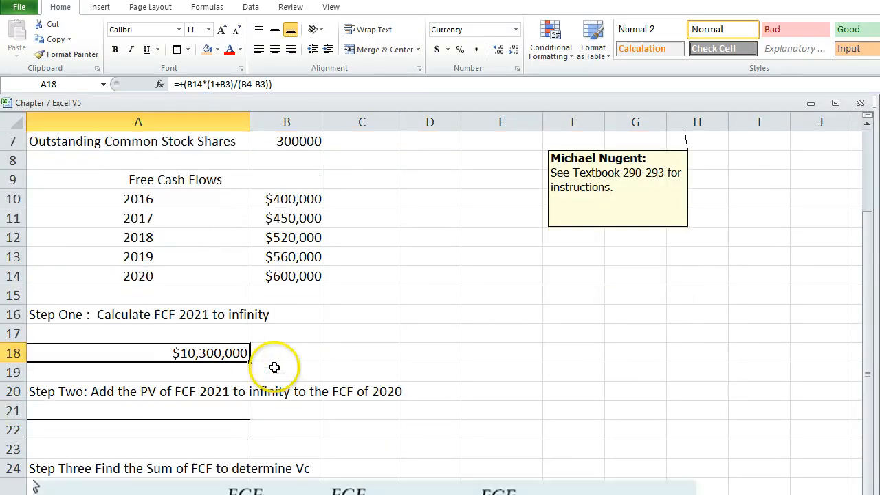
{"action": "left_click", "coordinate": [122, 429]}
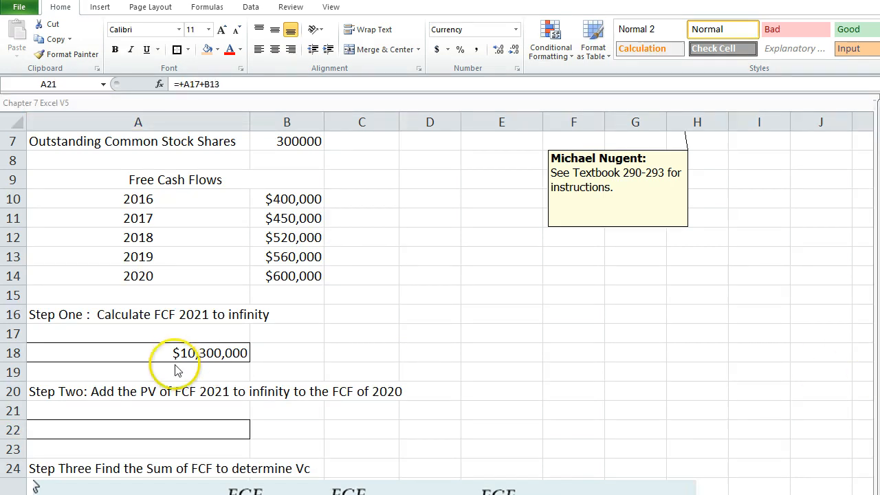
{"action": "left_click", "coordinate": [151, 425]}
{"action": "type", "text": "+"}
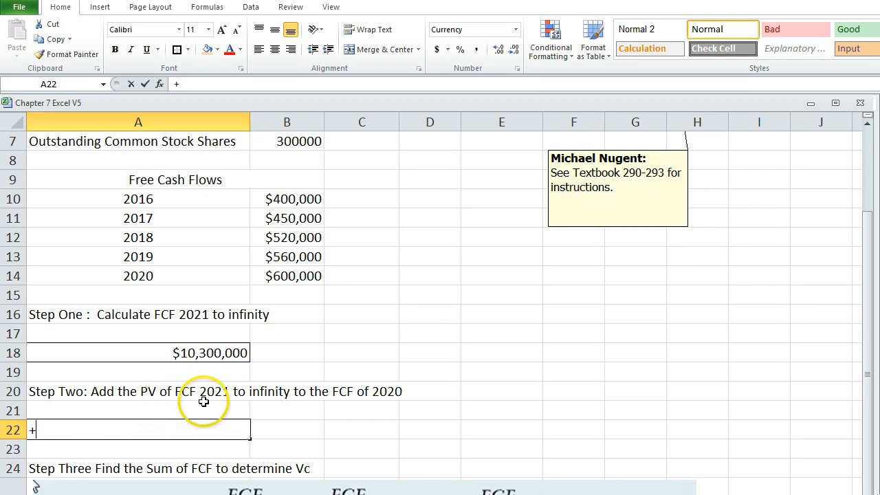
{"action": "left_click", "coordinate": [168, 352]}
{"action": "type", "text": "+"}
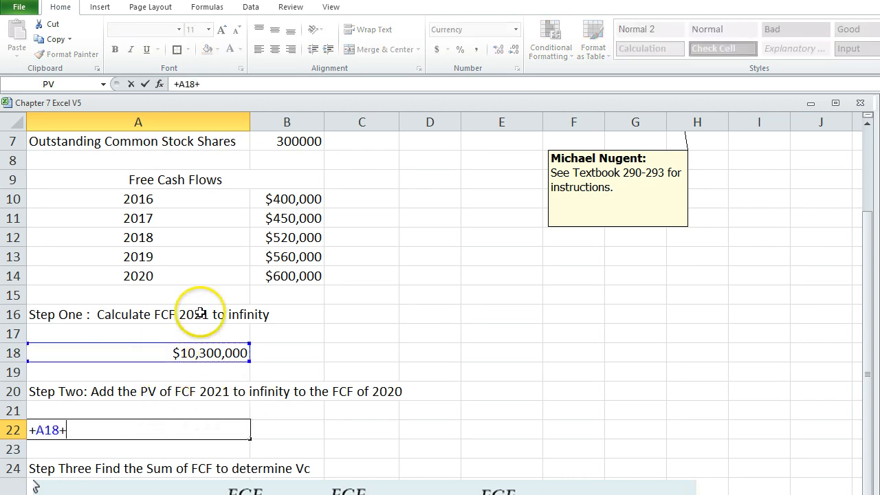
{"action": "left_click", "coordinate": [277, 275]}
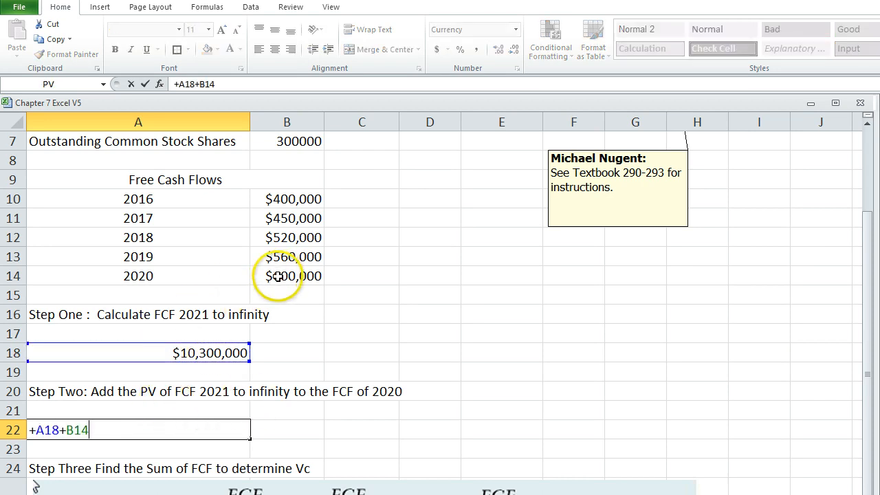
{"action": "key", "text": "Return"}
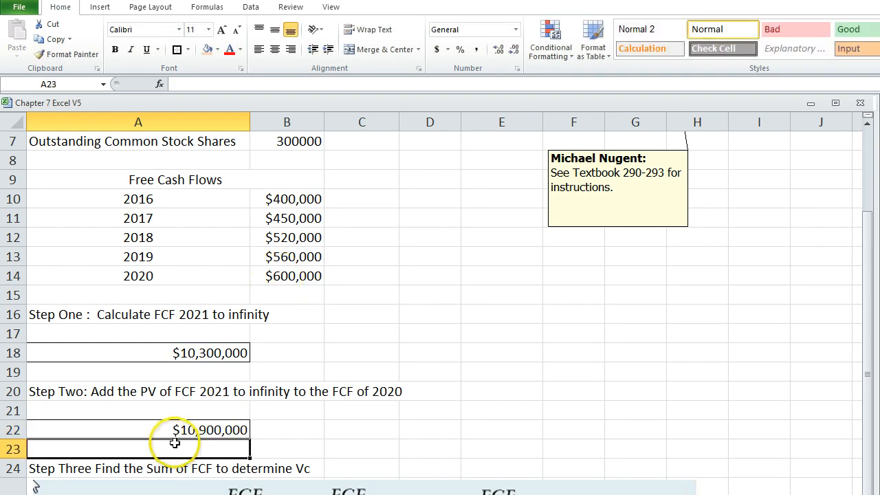
{"action": "left_click", "coordinate": [166, 429]}
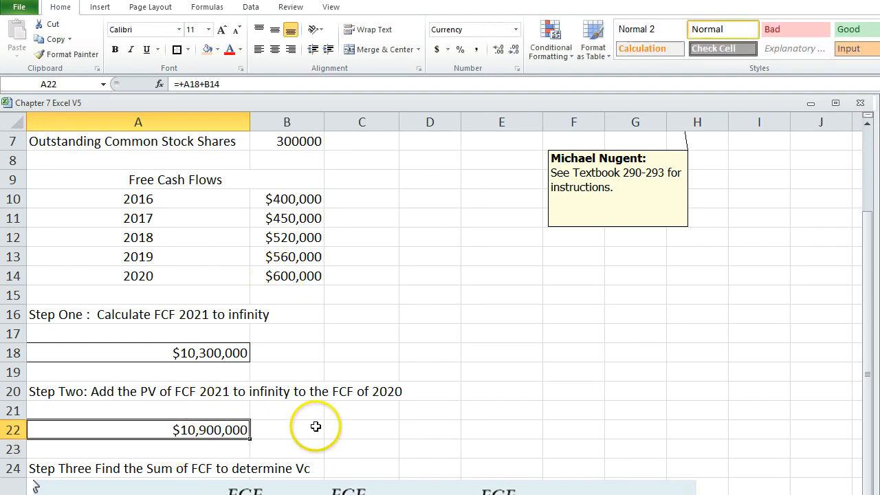
Link the 2020 FCF cell C31 to the Step Two result with +A22 and autofit column C to its contents.
{"action": "scroll", "coordinate": [331, 442], "scroll_direction": "down", "scroll_amount": 3}
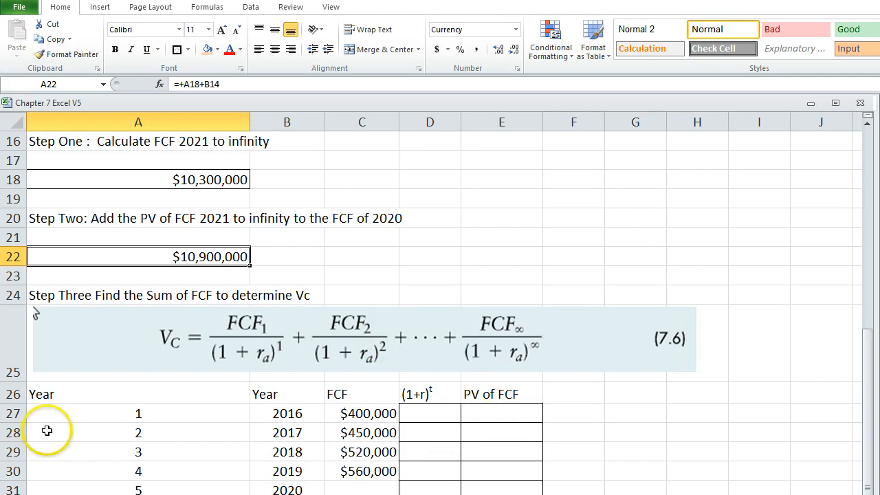
{"action": "scroll", "coordinate": [289, 419], "scroll_direction": "down", "scroll_amount": 1}
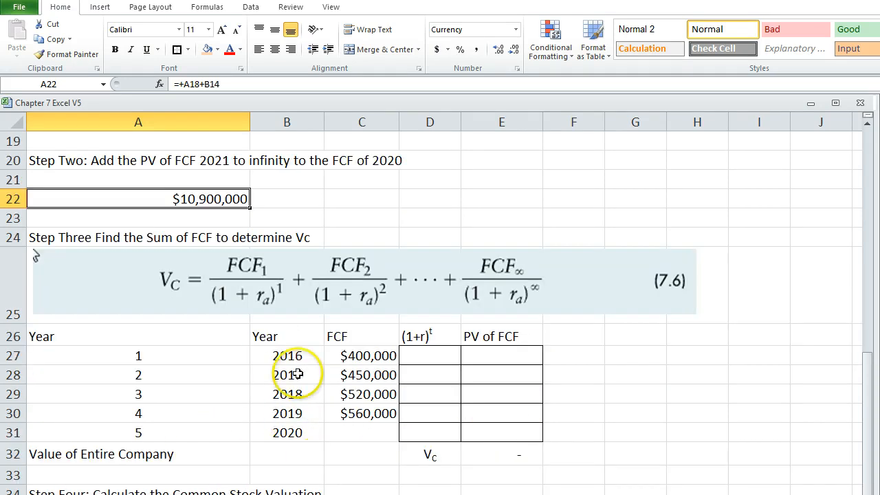
{"action": "left_click", "coordinate": [345, 430]}
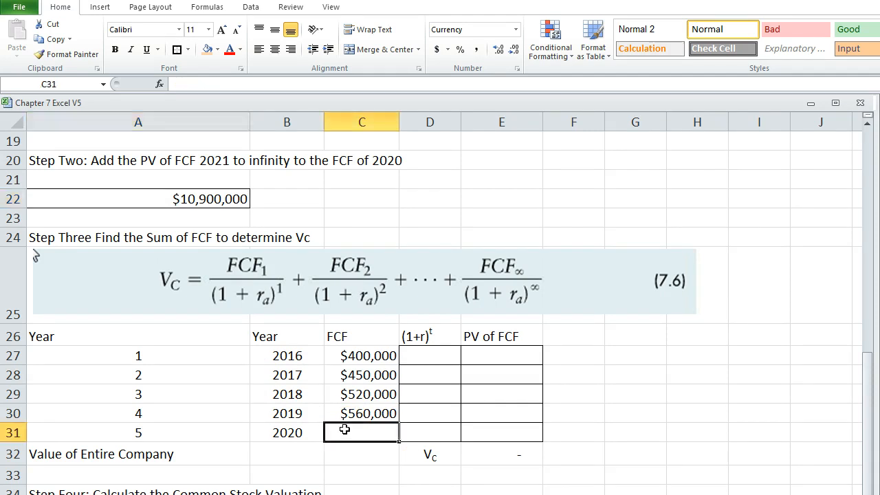
{"action": "type", "text": "+"}
{"action": "left_click", "coordinate": [143, 198]}
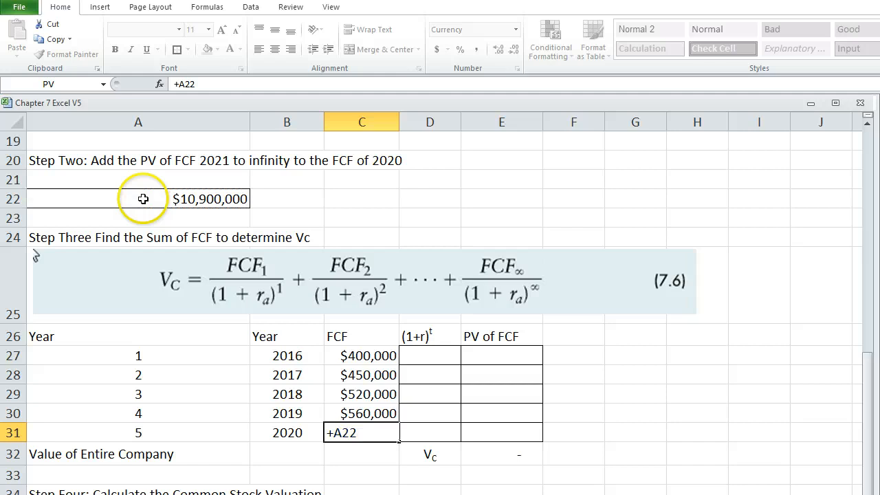
{"action": "key", "text": "Return"}
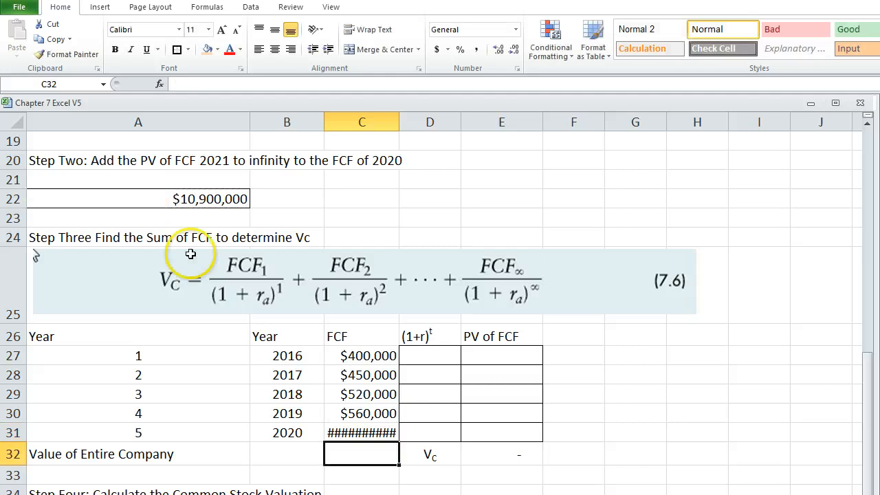
{"action": "double_click", "coordinate": [396, 120]}
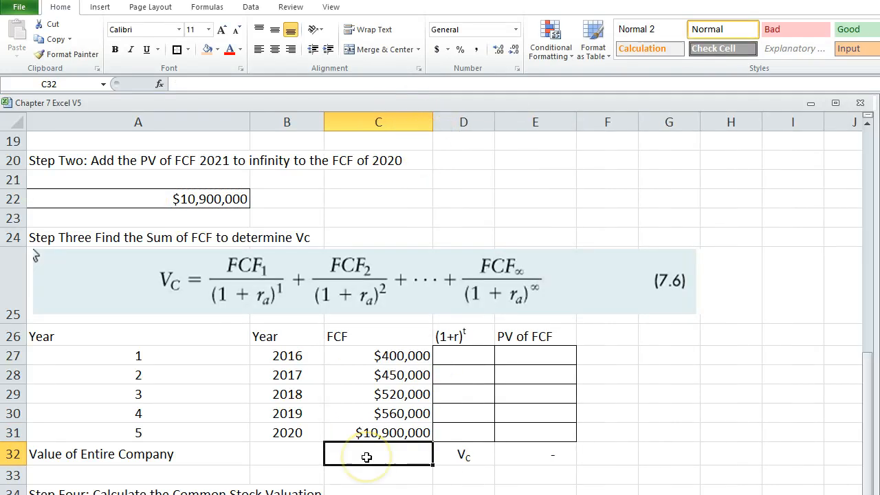
Compare the 2016–2019 cash flows in B10:B13 with the FCF entries in C27:C30, and review the 2020 entry in C31.
{"action": "left_click", "coordinate": [350, 355]}
{"action": "scroll", "coordinate": [350, 354], "scroll_direction": "up", "scroll_amount": 3}
{"action": "scroll", "coordinate": [349, 356], "scroll_direction": "up", "scroll_amount": 2}
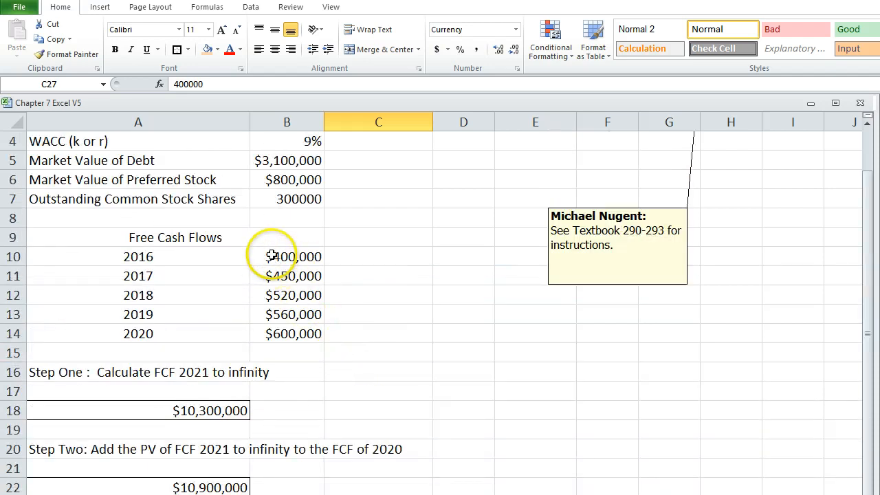
{"action": "left_click_drag", "start_coordinate": [271, 256], "coordinate": [277, 313]}
{"action": "scroll", "coordinate": [416, 376], "scroll_direction": "down", "scroll_amount": 4}
{"action": "scroll", "coordinate": [403, 373], "scroll_direction": "up", "scroll_amount": 1}
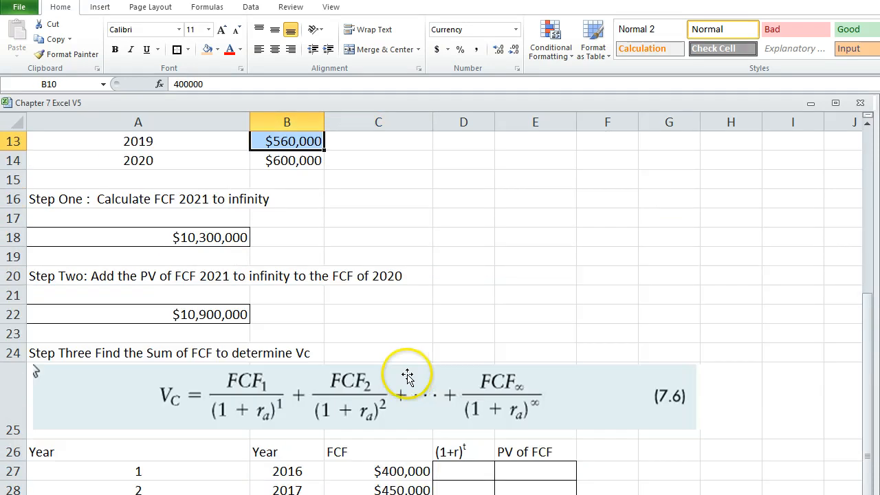
{"action": "scroll", "coordinate": [402, 373], "scroll_direction": "up", "scroll_amount": 1}
{"action": "scroll", "coordinate": [202, 223], "scroll_direction": "up", "scroll_amount": 1}
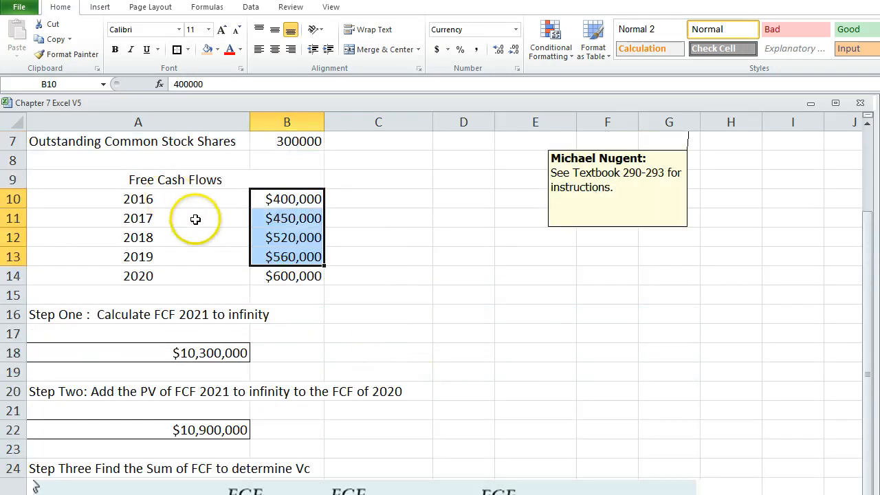
{"action": "scroll", "coordinate": [295, 320], "scroll_direction": "down", "scroll_amount": 3}
{"action": "left_click_drag", "start_coordinate": [354, 414], "coordinate": [350, 472]}
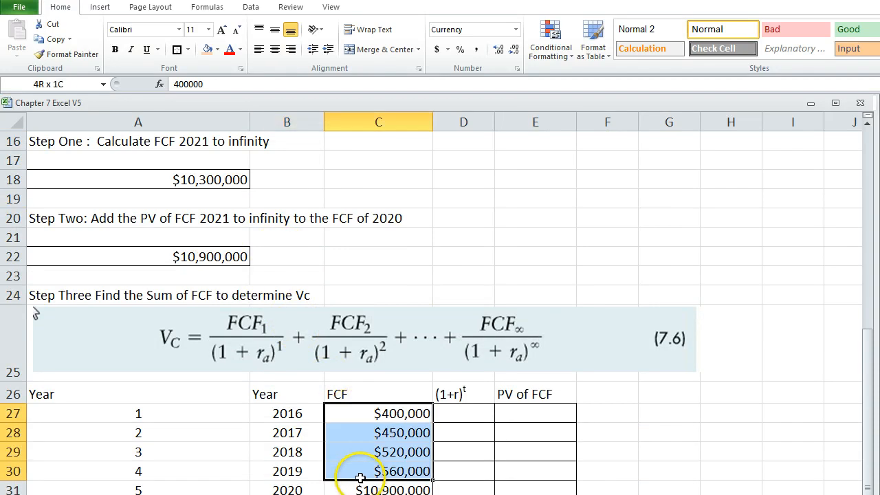
{"action": "scroll", "coordinate": [364, 447], "scroll_direction": "down", "scroll_amount": 1}
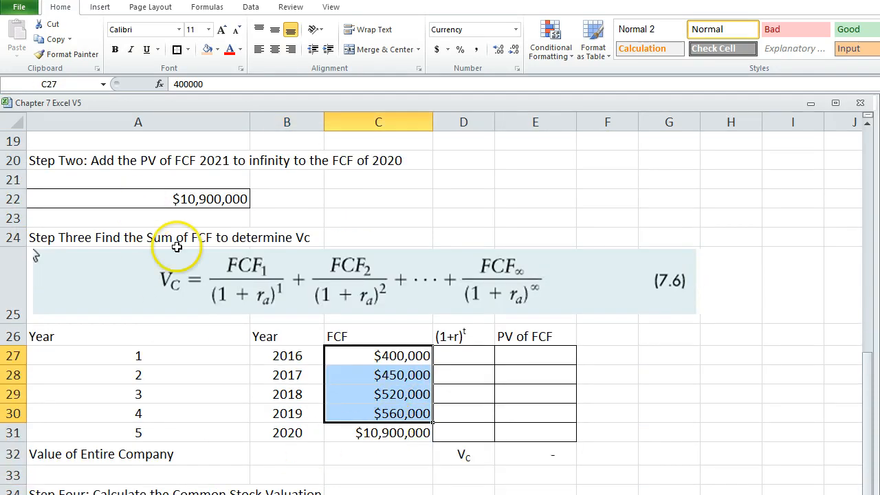
{"action": "left_click", "coordinate": [350, 433]}
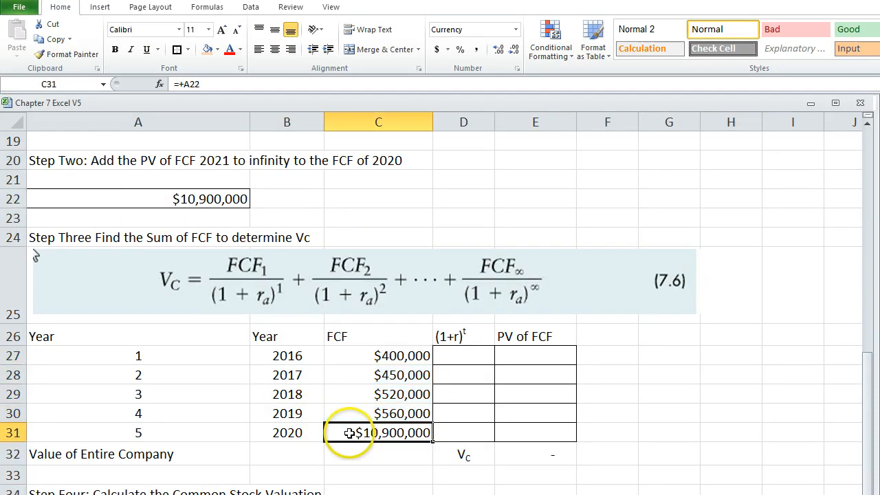
Enter the year 1 discount factor formula +(1+B4)^A27 in D27, referencing the WACC and the year number.
{"action": "left_click", "coordinate": [466, 358]}
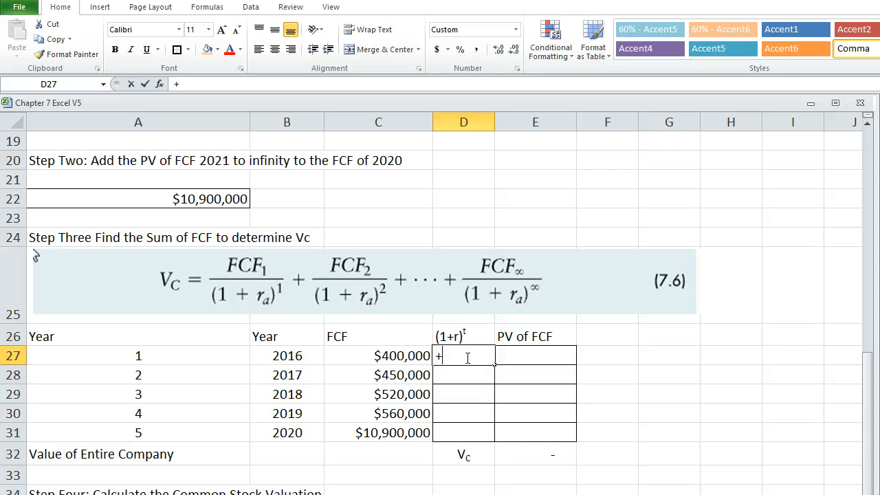
{"action": "type", "text": "+"}
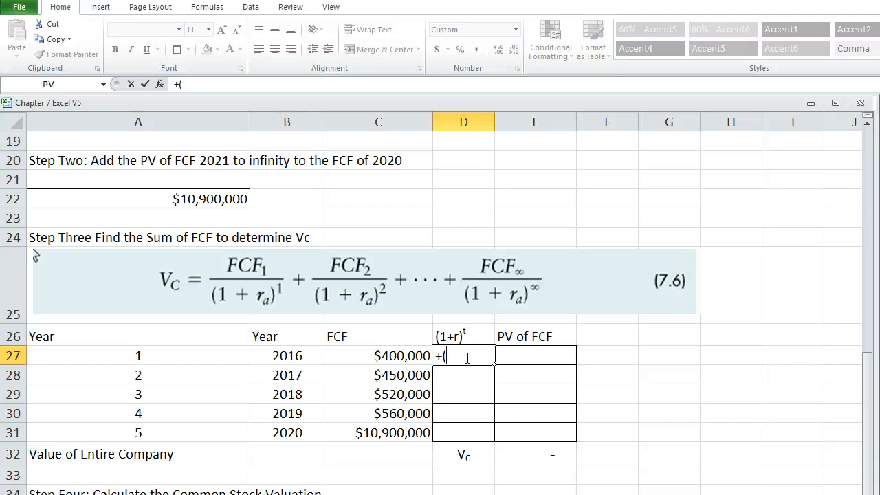
{"action": "scroll", "coordinate": [469, 357], "scroll_direction": "up", "scroll_amount": 6}
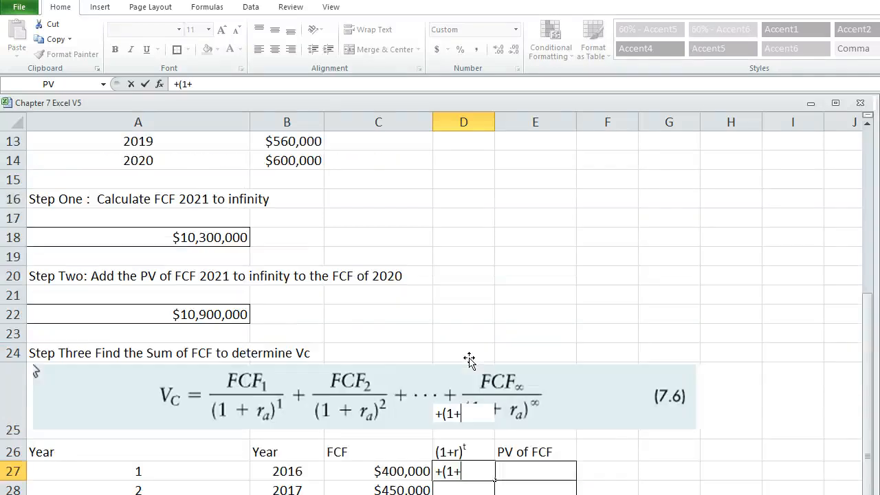
{"action": "left_click", "coordinate": [282, 201]}
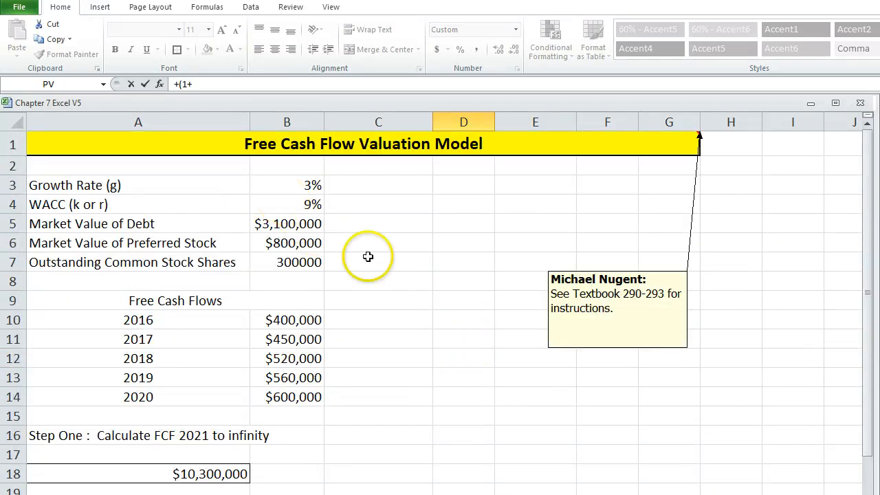
{"action": "scroll", "coordinate": [474, 345], "scroll_direction": "down", "scroll_amount": 4}
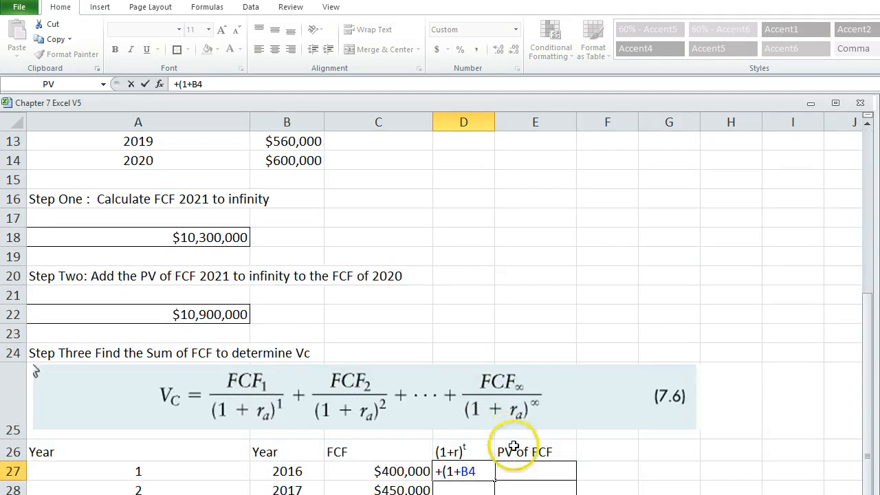
{"action": "type", "text": ")^"}
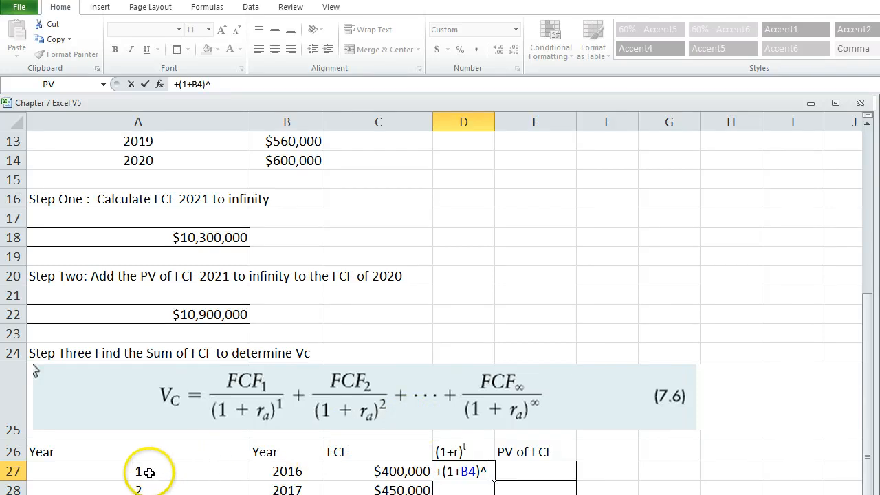
{"action": "left_click", "coordinate": [128, 472]}
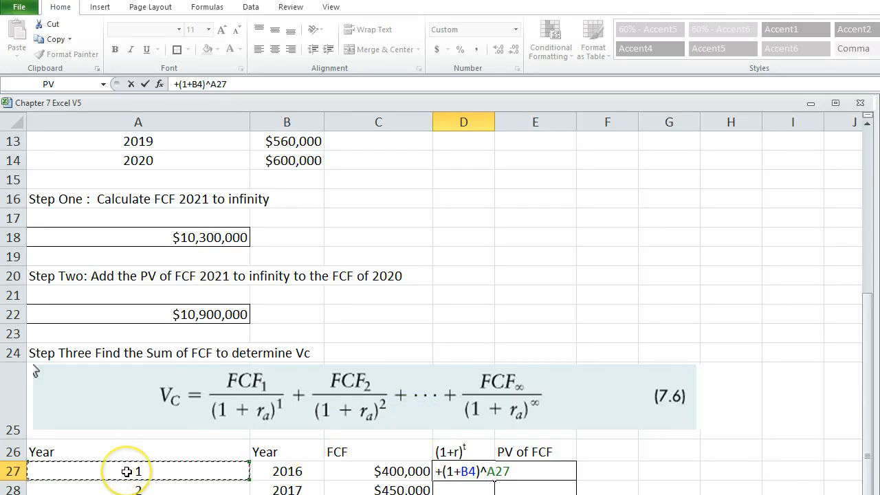
{"action": "key", "text": "Return"}
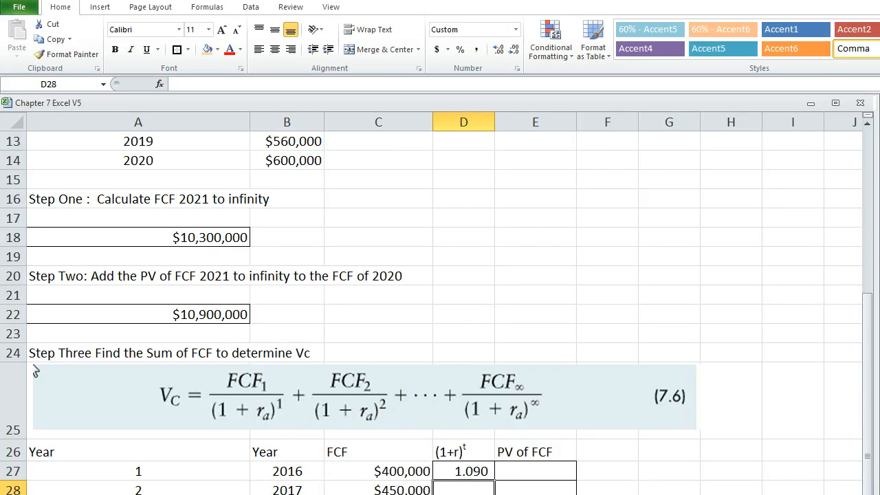
Make the WACC reference in D27 absolute so it reads =+(1+$B$4)^A27, and fill the formula down the (1+r)^t column.
{"action": "left_click", "coordinate": [454, 471]}
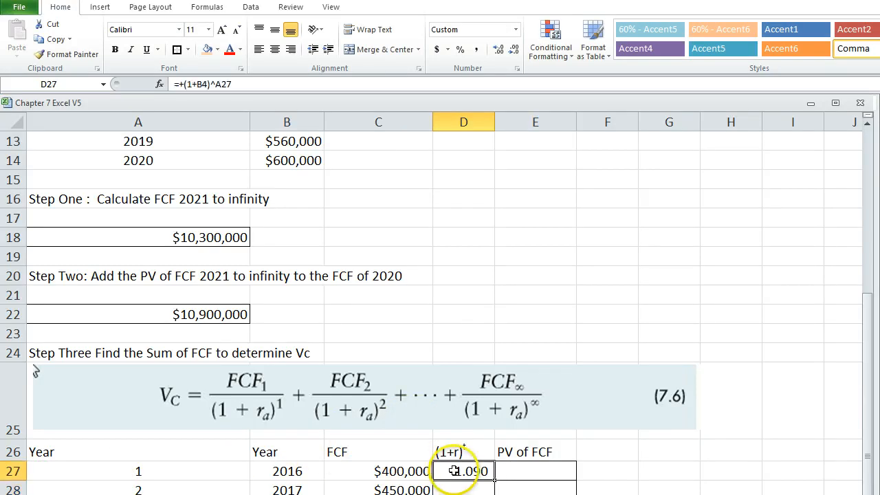
{"action": "left_click", "coordinate": [196, 84]}
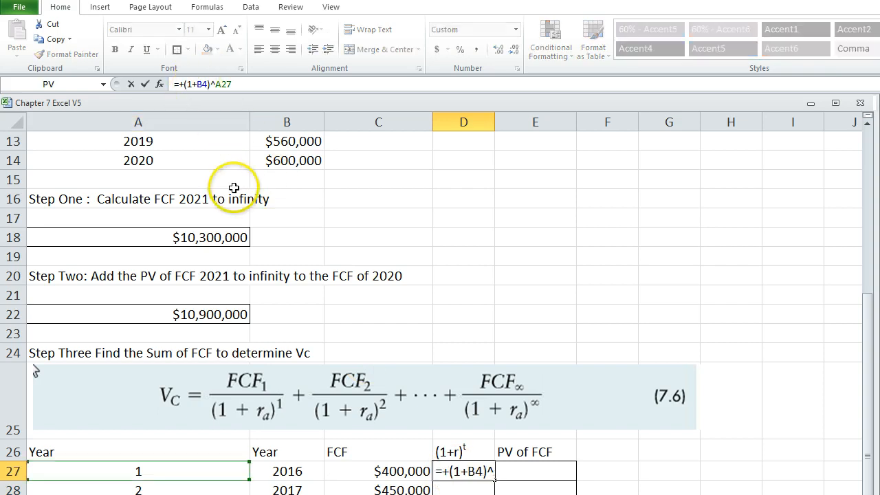
{"action": "key", "text": "F4"}
{"action": "key", "text": "ctrl+Return"}
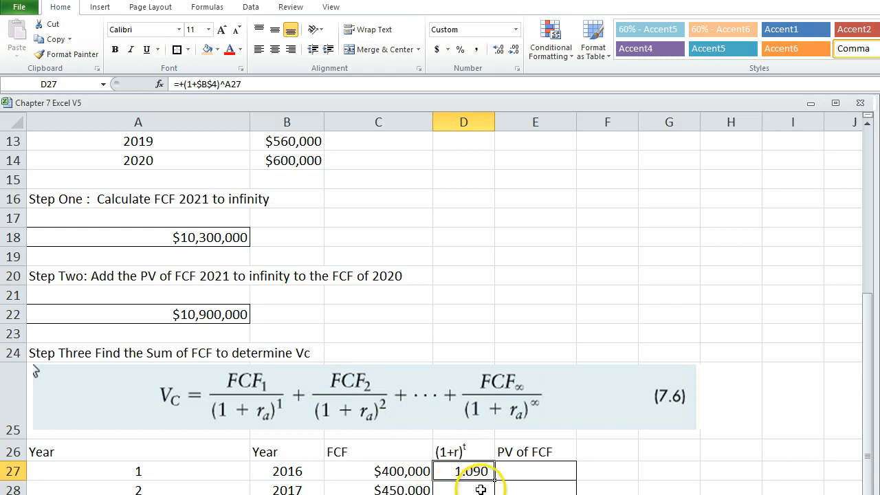
{"action": "left_click_drag", "start_coordinate": [495, 481], "coordinate": [495, 494]}
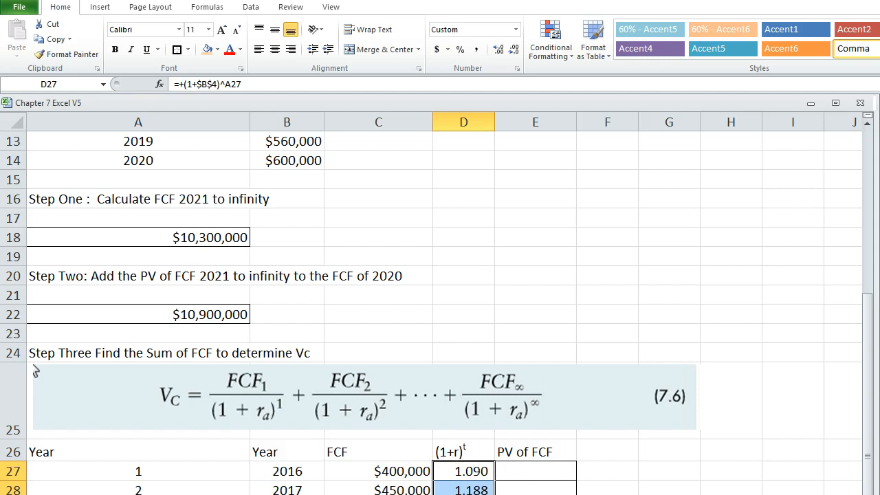
Try calculating the 2016 PV of FCF in E27 by multiplying cash flow and discount factor with +C27*D27.
{"action": "left_click", "coordinate": [525, 466]}
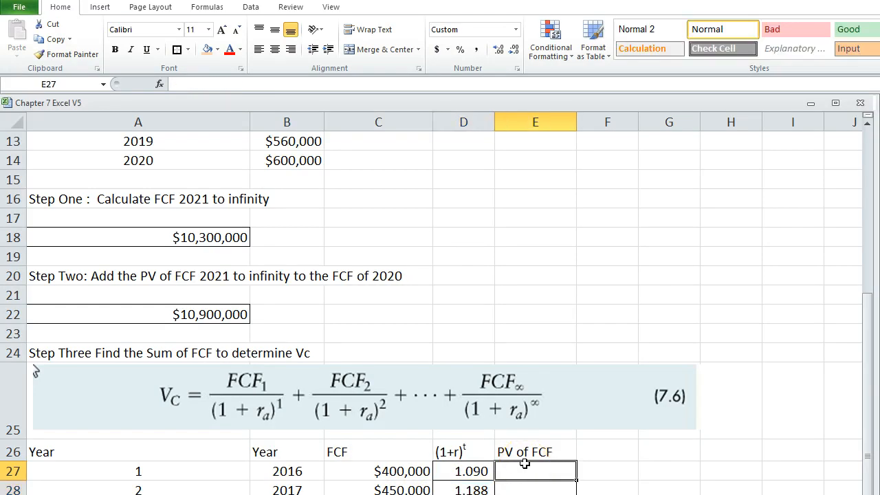
{"action": "type", "text": "+"}
{"action": "key", "text": "Left"}
{"action": "key", "text": "Left"}
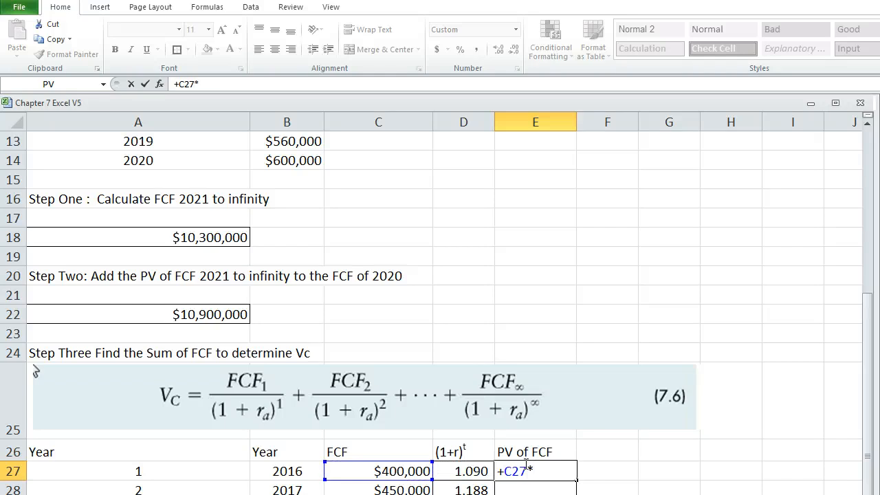
{"action": "type", "text": "*"}
{"action": "key", "text": "Left"}
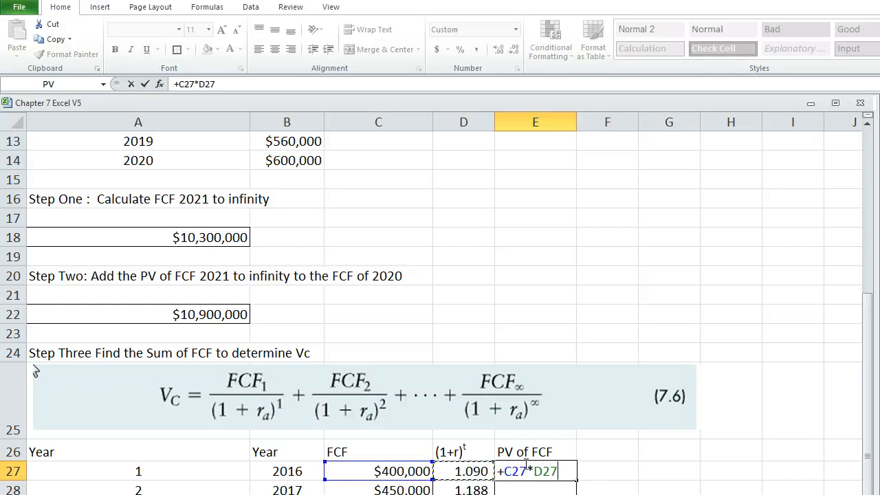
{"action": "key", "text": "Return"}
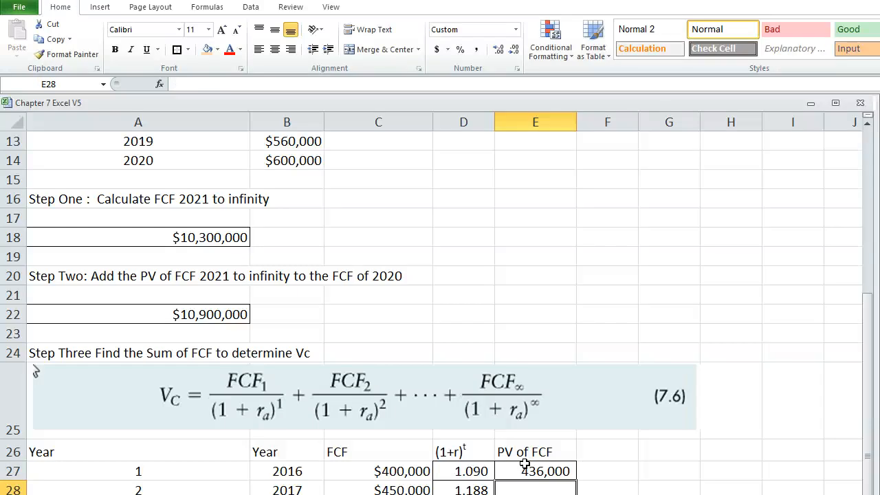
Enter the 2016 PV of FCF formula +C27/D27 in E27, dividing the cash flow by its discount factor.
{"action": "left_click", "coordinate": [525, 466]}
{"action": "type", "text": "+"}
{"action": "key", "text": "Left"}
{"action": "key", "text": "Left"}
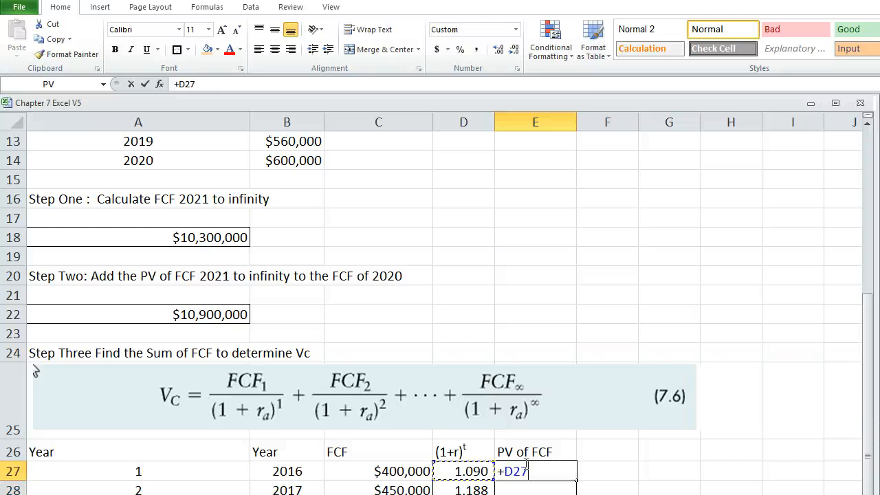
{"action": "type", "text": "/"}
{"action": "key", "text": "Left"}
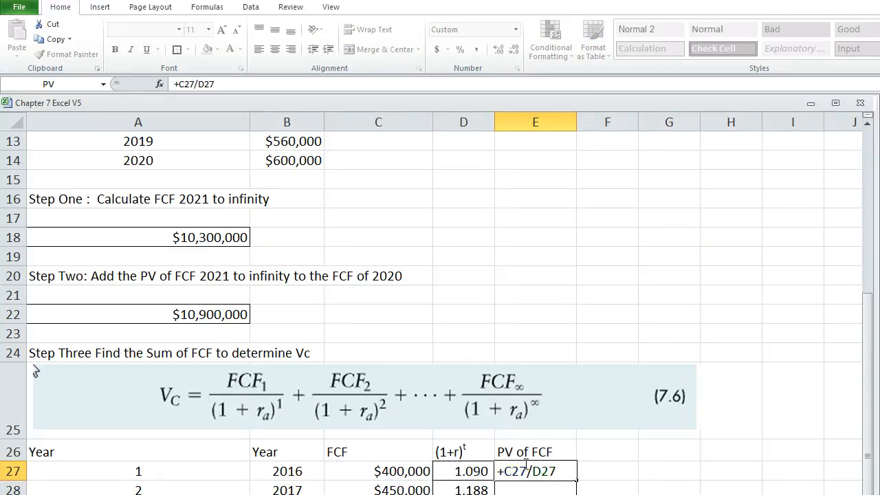
{"action": "key", "text": "Return"}
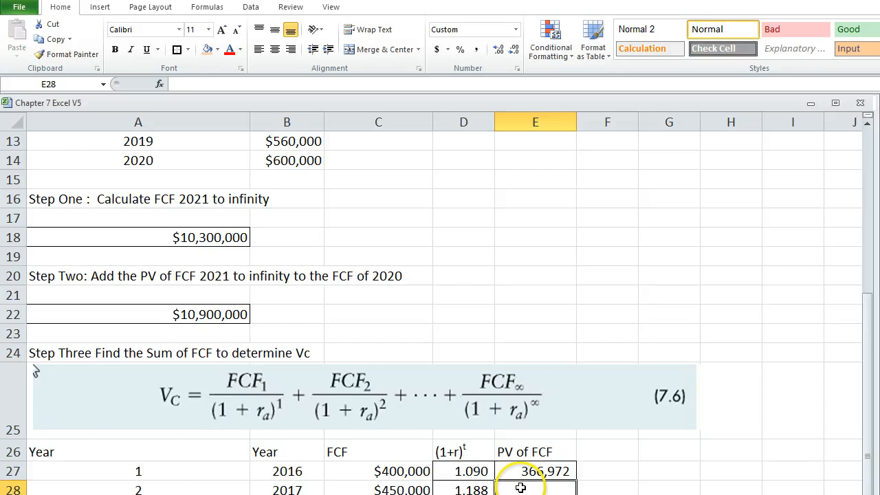
Enter +C28/D28 in E28 for the 2017 PV of FCF and fill the formula down through E31.
{"action": "type", "text": "+"}
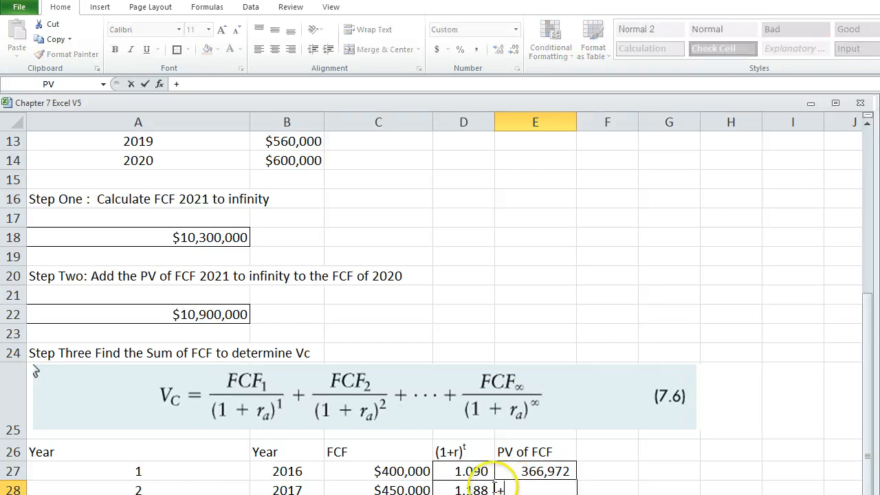
{"action": "left_click", "coordinate": [393, 489]}
{"action": "type", "text": "/"}
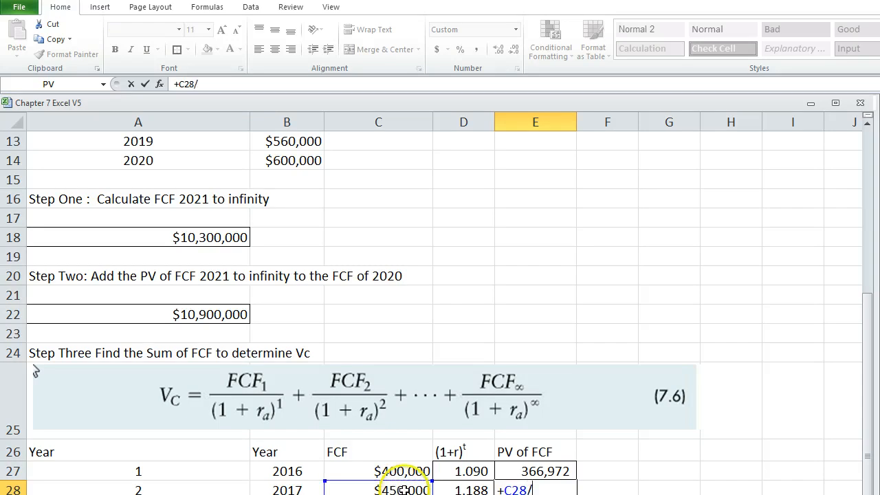
{"action": "left_click", "coordinate": [448, 489]}
{"action": "key", "text": "Return"}
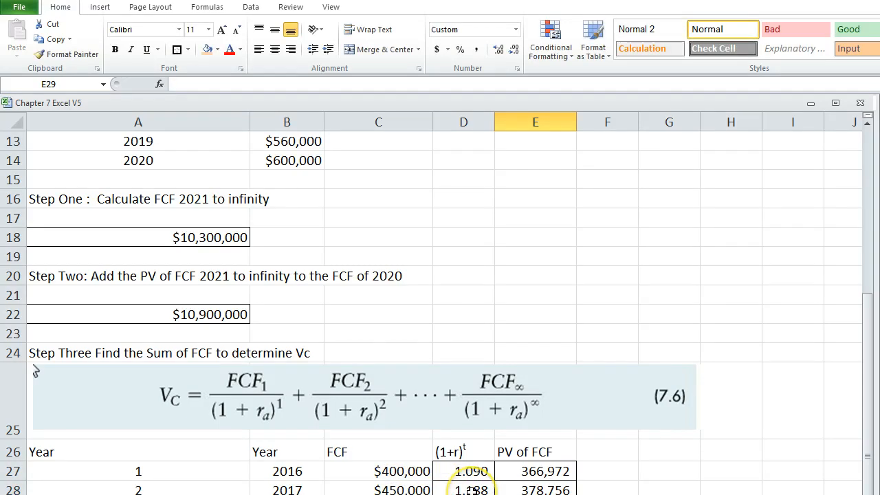
{"action": "left_click", "coordinate": [507, 490]}
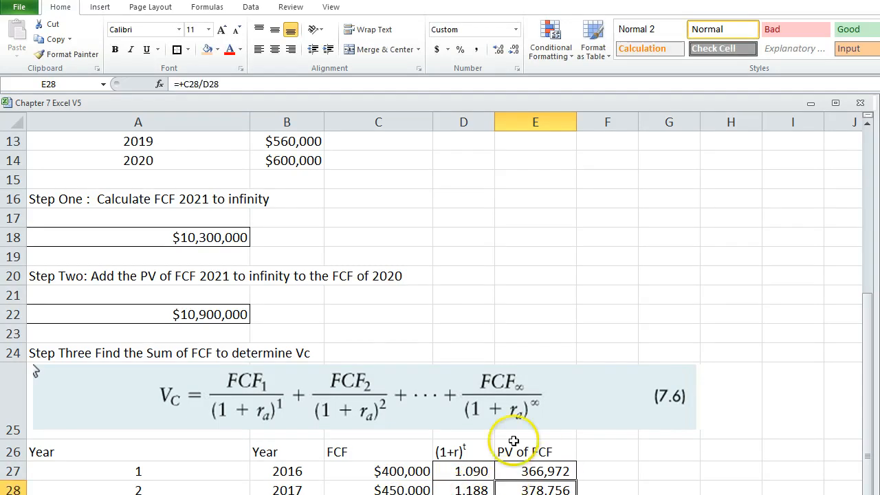
{"action": "scroll", "coordinate": [568, 279], "scroll_direction": "down", "scroll_amount": 2}
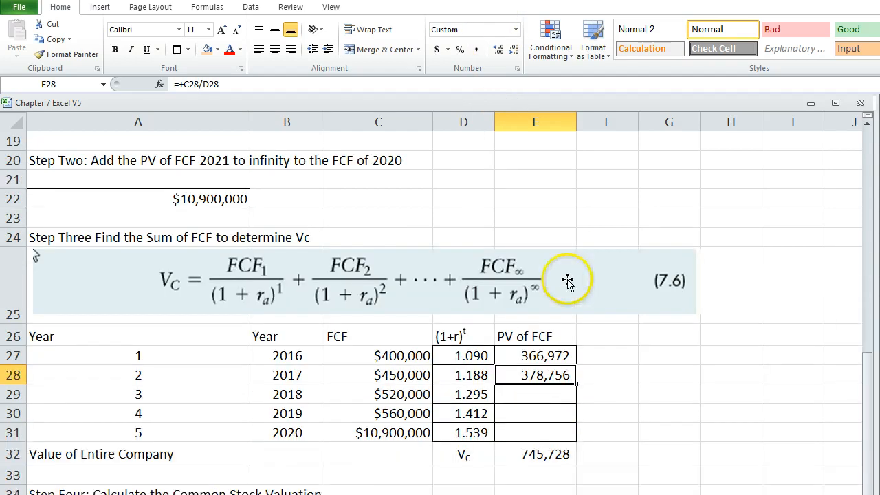
{"action": "double_click", "coordinate": [577, 385]}
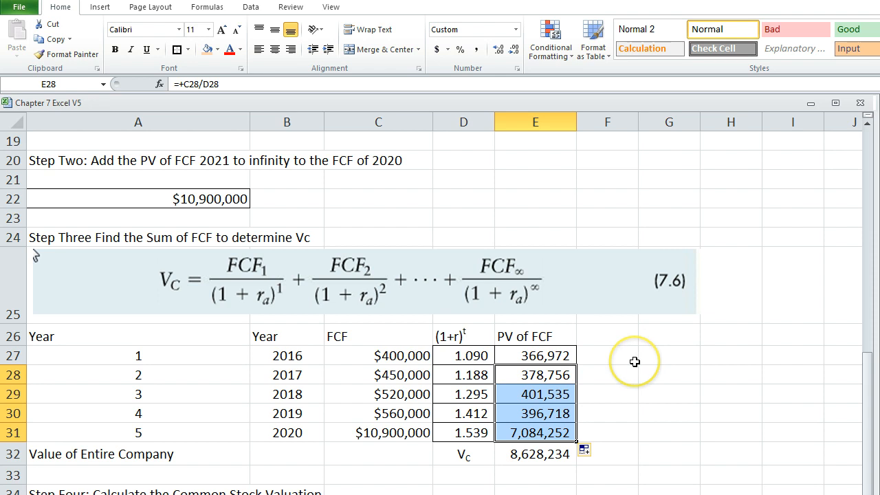
Examine the Value of Entire Company formula in E32 and the empty Step Four common stock valuation row.
{"action": "scroll", "coordinate": [546, 412], "scroll_direction": "down", "scroll_amount": 1}
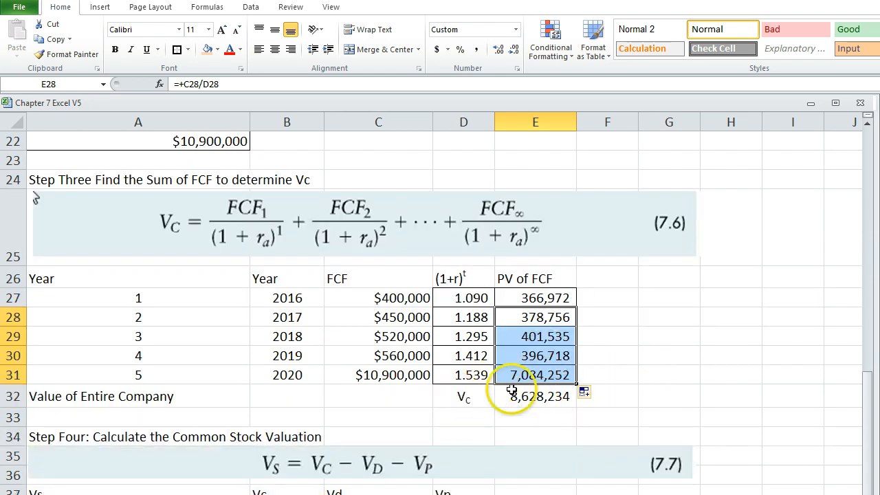
{"action": "left_click", "coordinate": [462, 397]}
{"action": "left_click", "coordinate": [556, 399]}
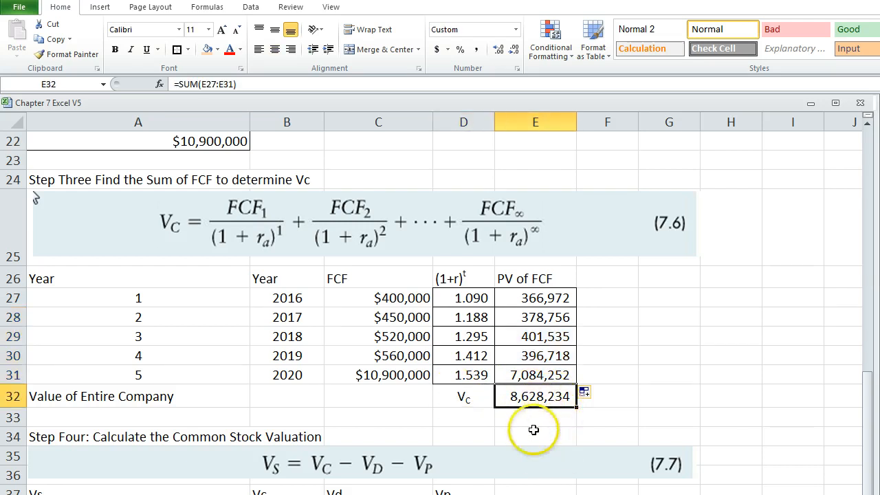
{"action": "scroll", "coordinate": [533, 429], "scroll_direction": "down", "scroll_amount": 1}
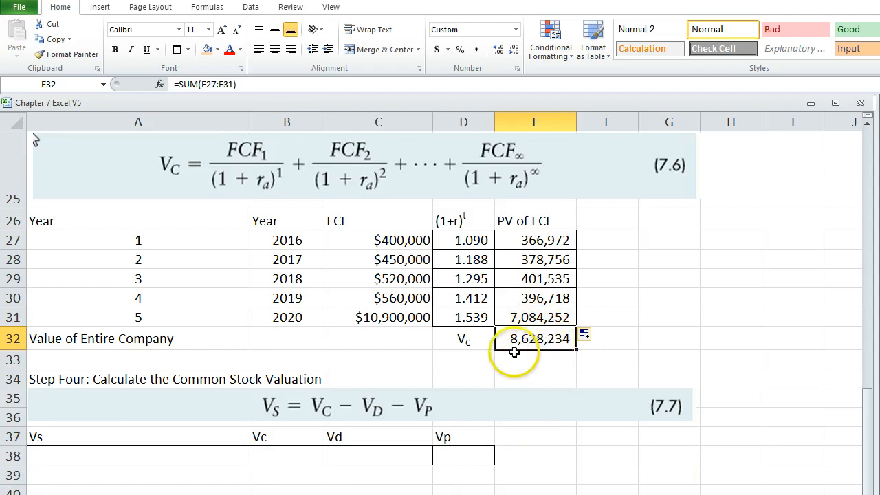
{"action": "scroll", "coordinate": [506, 356], "scroll_direction": "down", "scroll_amount": 1}
{"action": "scroll", "coordinate": [460, 261], "scroll_direction": "up", "scroll_amount": 1}
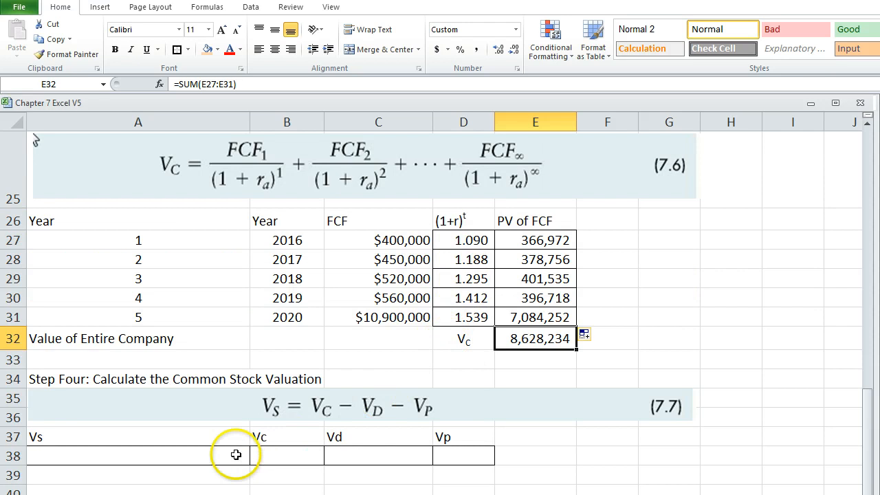
{"action": "left_click", "coordinate": [143, 455]}
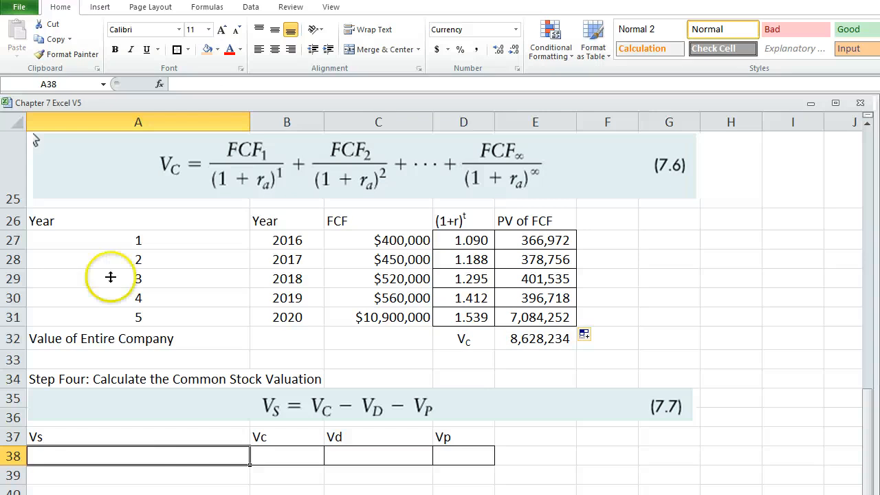
{"action": "left_click", "coordinate": [293, 476]}
Link the Vc cell B38 to the value of the entire company with +E32.
{"action": "left_click", "coordinate": [282, 456]}
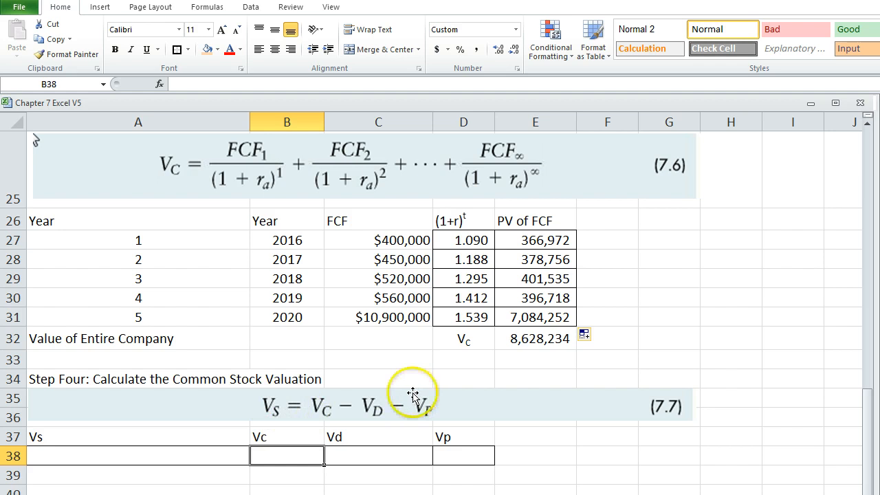
{"action": "type", "text": "+"}
{"action": "left_click", "coordinate": [513, 339]}
{"action": "key", "text": "Return"}
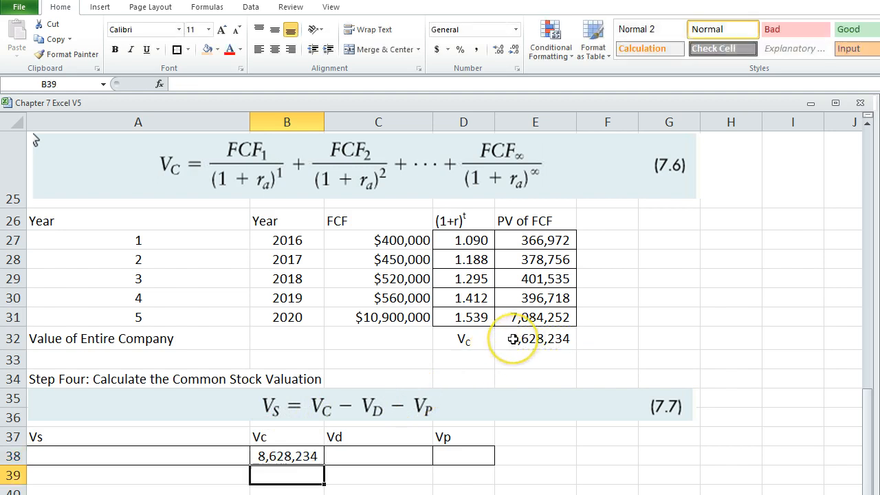
Link the Vd cell C38 to the Market Value of Debt with +B5.
{"action": "key", "text": "Up"}
{"action": "key", "text": "Right"}
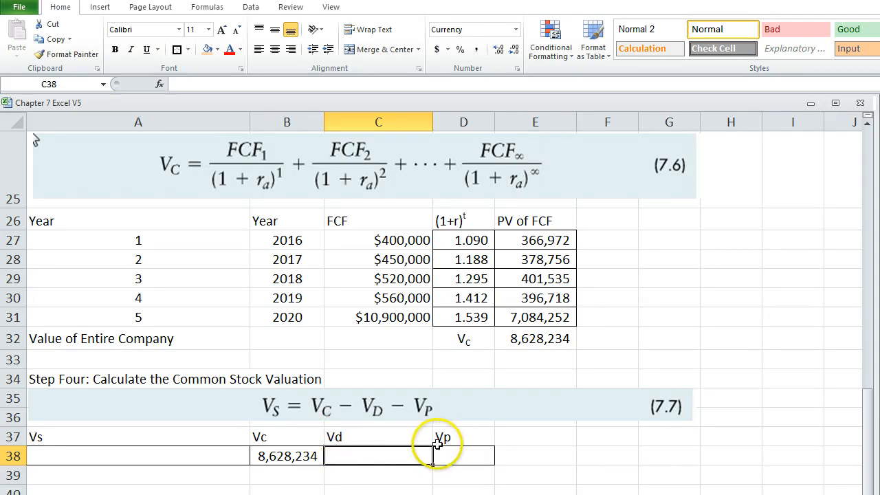
{"action": "scroll", "coordinate": [355, 408], "scroll_direction": "up", "scroll_amount": 8}
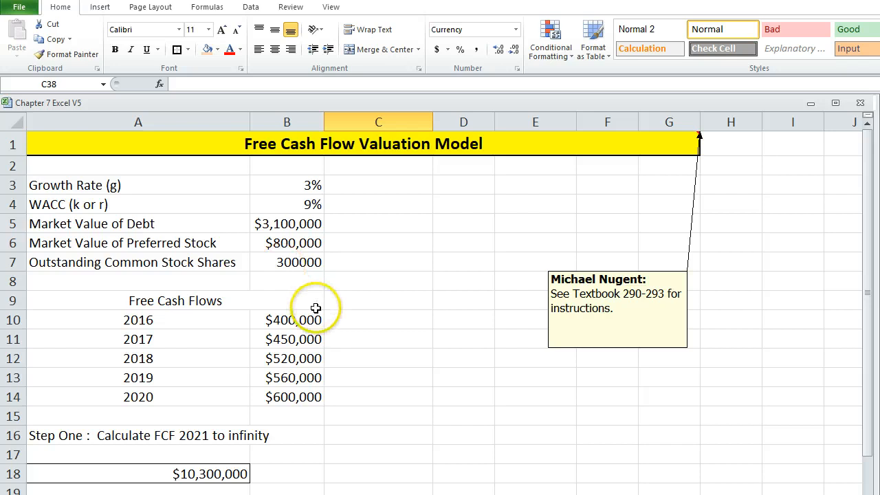
{"action": "scroll", "coordinate": [340, 379], "scroll_direction": "down", "scroll_amount": 3}
{"action": "scroll", "coordinate": [334, 349], "scroll_direction": "up", "scroll_amount": 3}
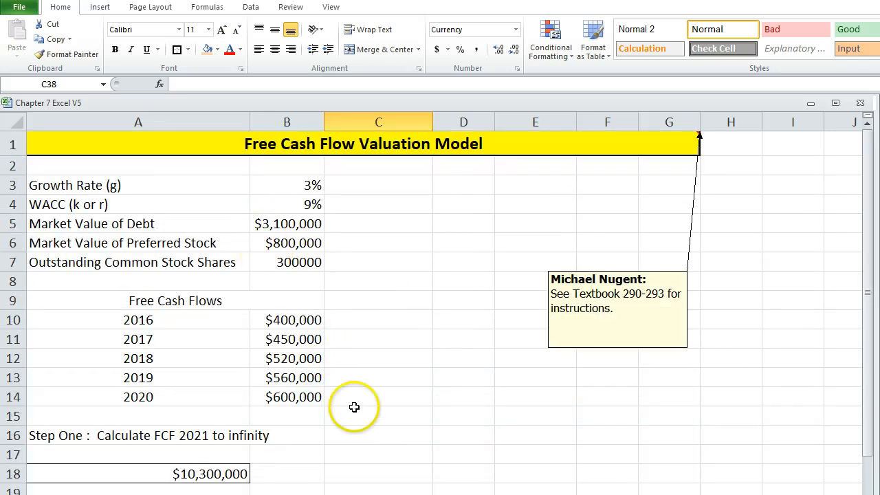
{"action": "scroll", "coordinate": [350, 409], "scroll_direction": "down", "scroll_amount": 7}
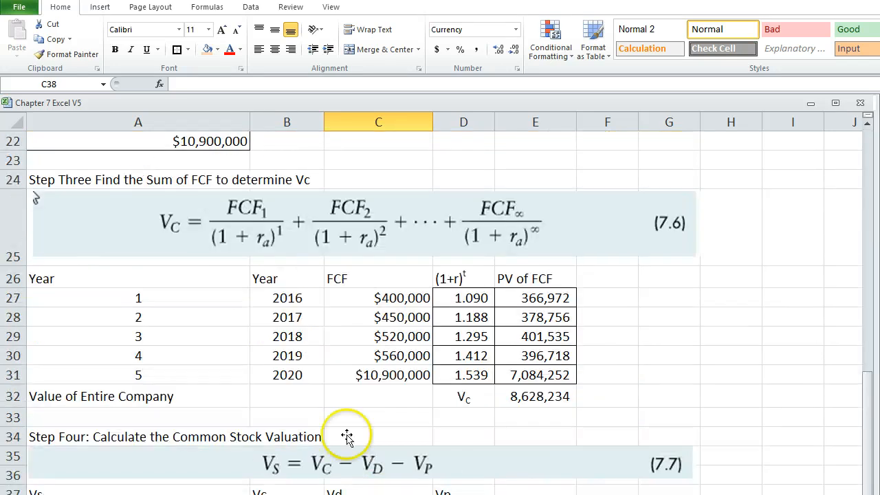
{"action": "scroll", "coordinate": [338, 387], "scroll_direction": "up", "scroll_amount": 7}
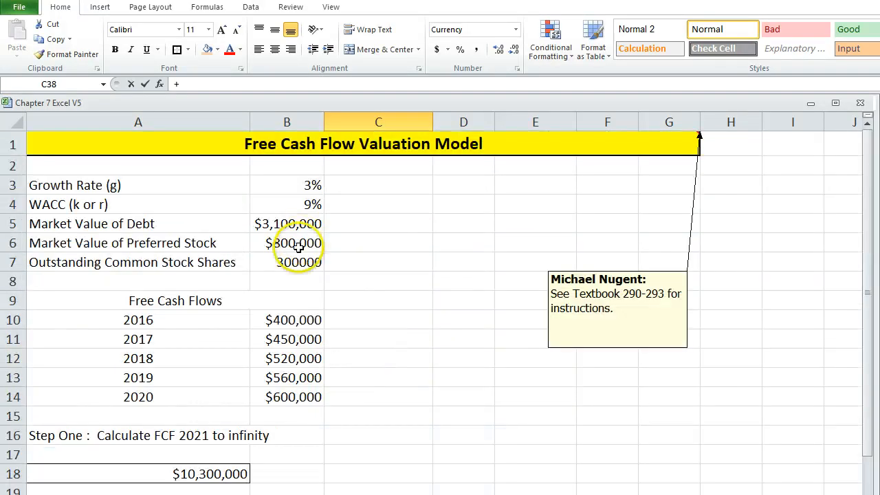
{"action": "type", "text": "+"}
{"action": "left_click", "coordinate": [268, 224]}
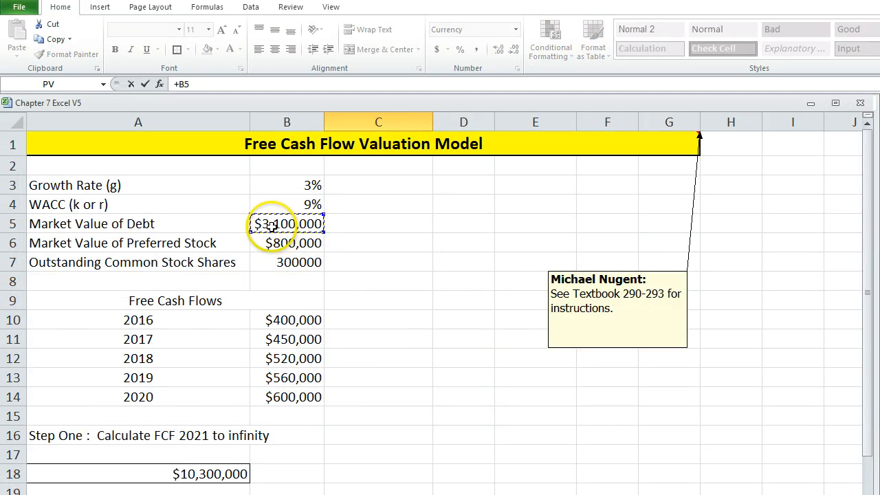
{"action": "key", "text": "Return"}
Link the Vp cell D38 to the Market Value of Preferred Stock with +B6.
{"action": "key", "text": "Up"}
{"action": "key", "text": "Right"}
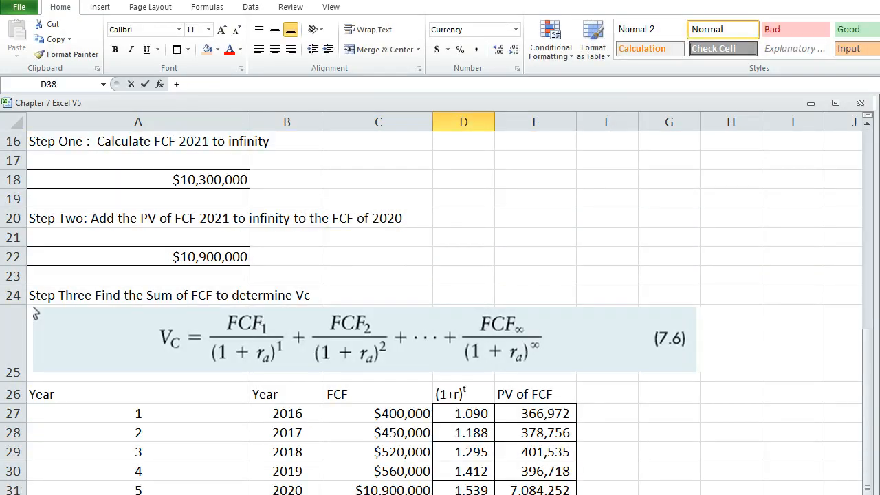
{"action": "type", "text": "+"}
{"action": "scroll", "coordinate": [356, 379], "scroll_direction": "up", "scroll_amount": 4}
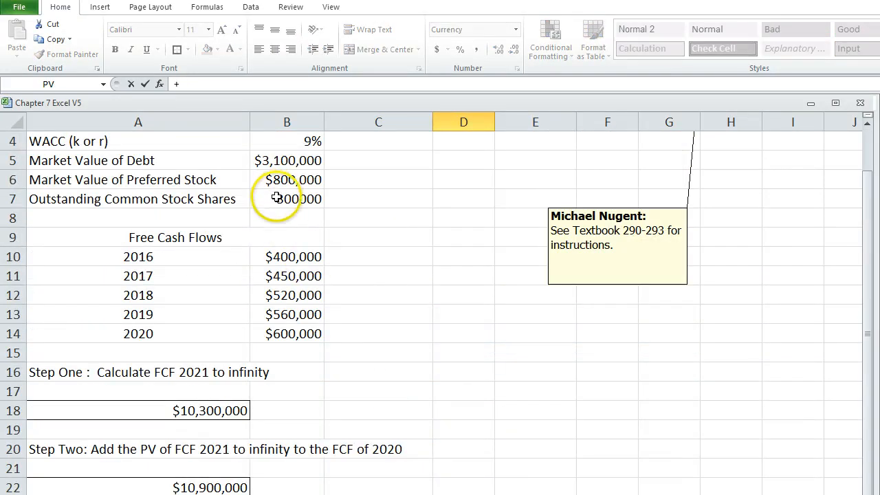
{"action": "left_click", "coordinate": [269, 172]}
{"action": "key", "text": "Return"}
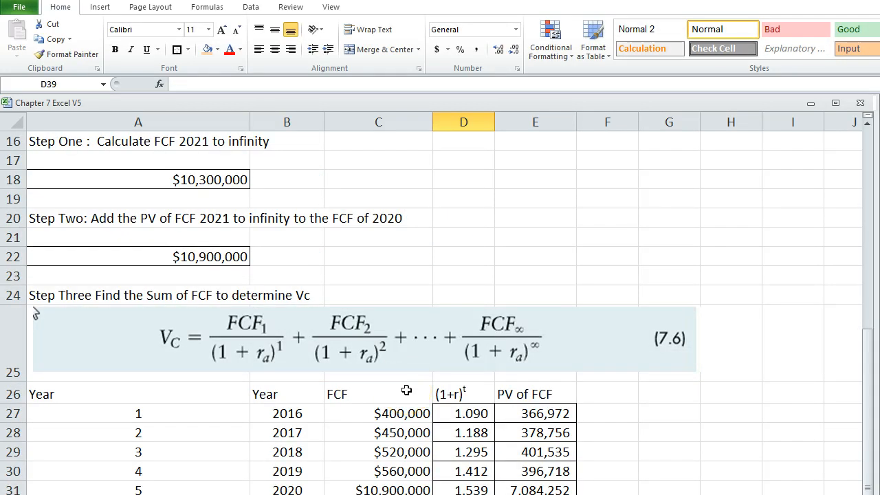
Check the Vc, Vd and Vp link formulas in B38:D38, and select the Vs cell A38 beneath the Step Four equation.
{"action": "scroll", "coordinate": [411, 393], "scroll_direction": "down", "scroll_amount": 1}
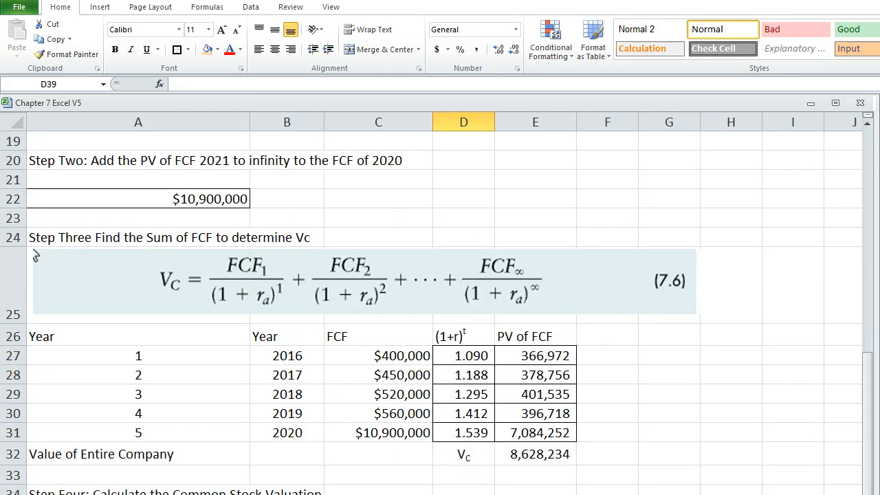
{"action": "left_click", "coordinate": [286, 494]}
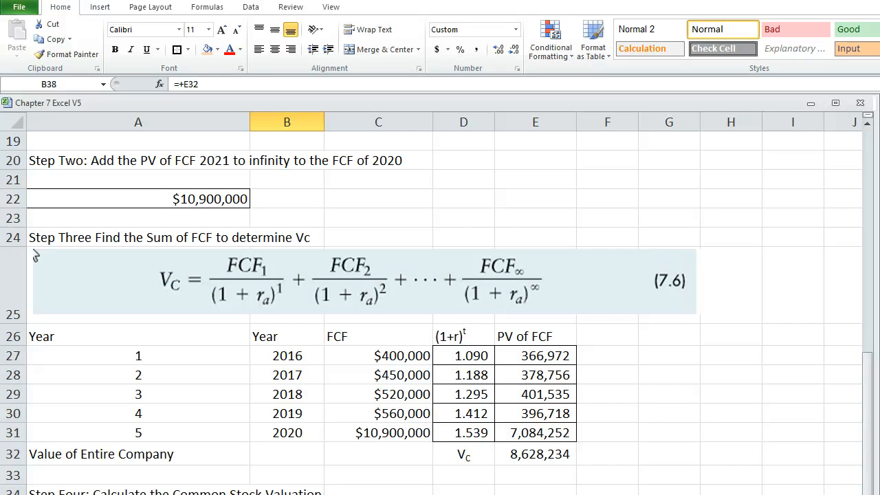
{"action": "left_click", "coordinate": [378, 494]}
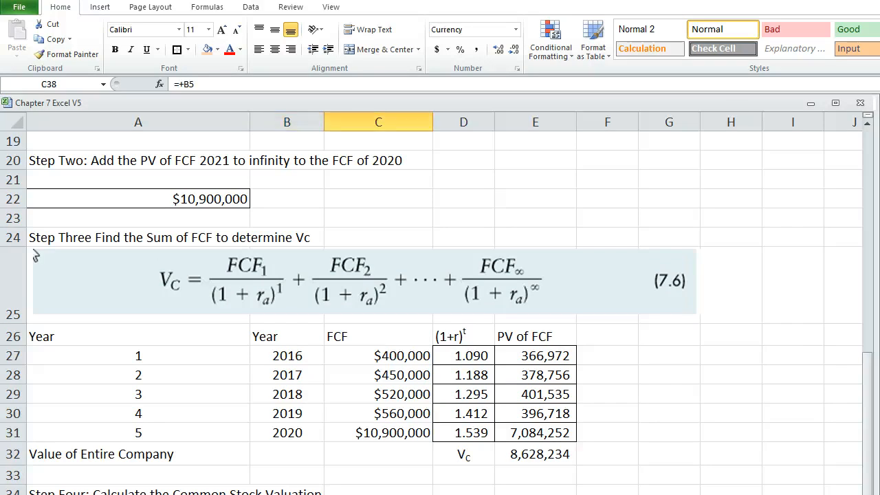
{"action": "key", "text": "Right"}
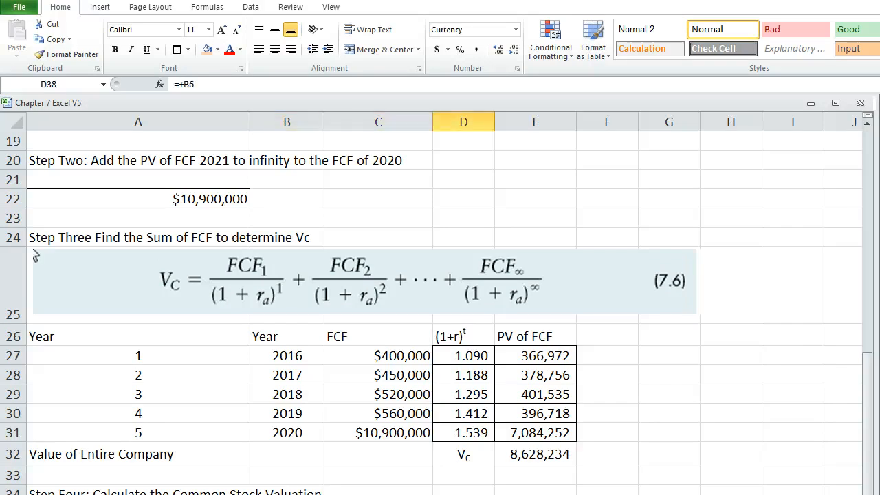
{"action": "key", "text": "Home"}
{"action": "scroll", "coordinate": [36, 256], "scroll_direction": "down", "scroll_amount": 3}
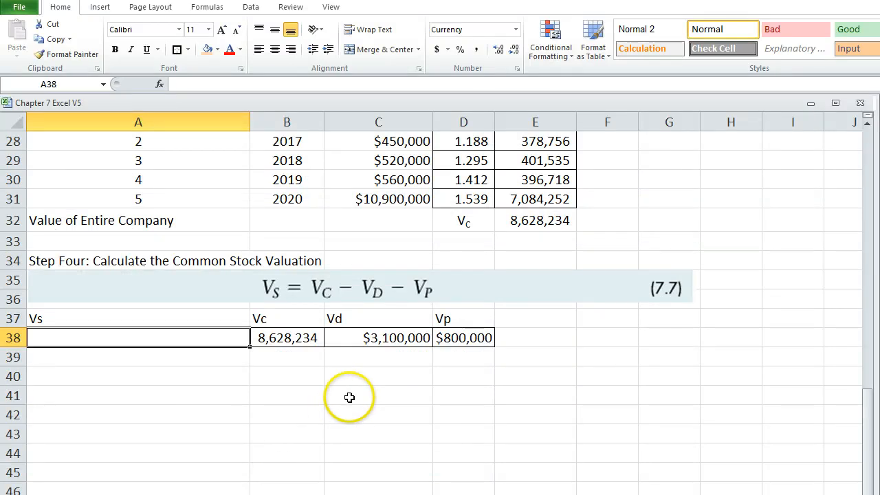
{"action": "scroll", "coordinate": [373, 375], "scroll_direction": "up", "scroll_amount": 2}
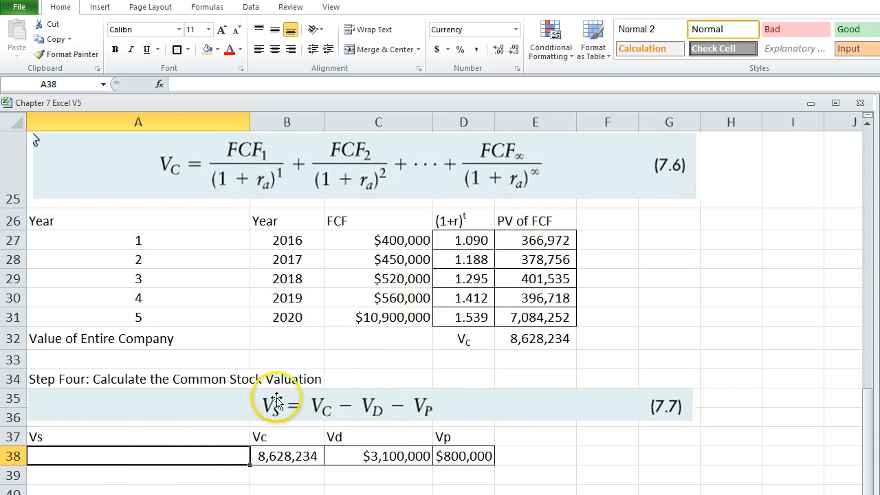
Calculate the common stock value in the Vs cell A38 with +B38-C38-D38 and check its formula.
{"action": "type", "text": "+"}
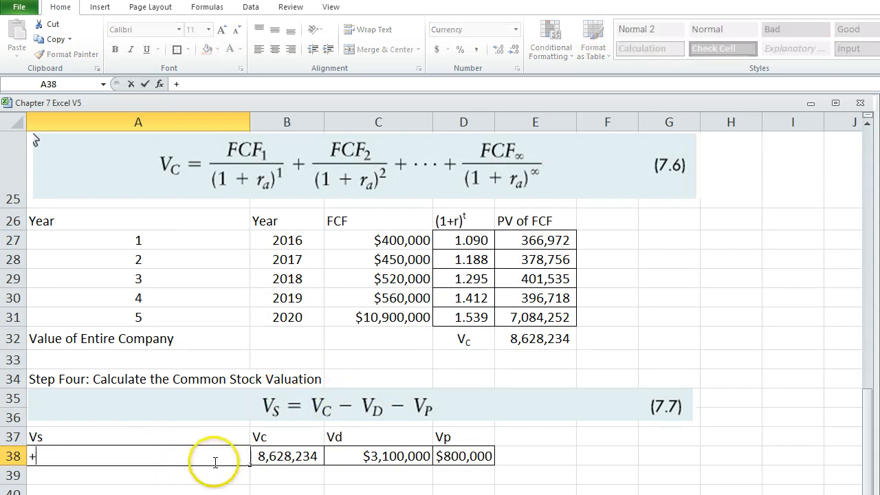
{"action": "left_click", "coordinate": [275, 457]}
{"action": "type", "text": "-"}
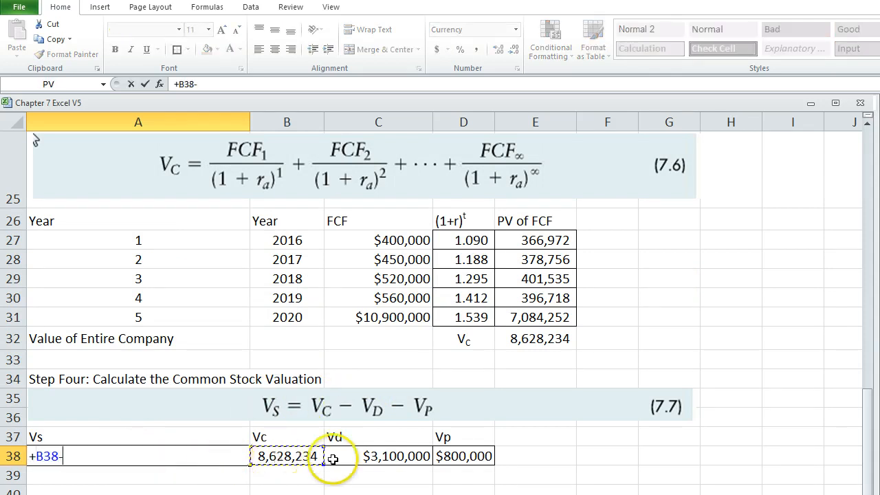
{"action": "left_click", "coordinate": [337, 458]}
{"action": "type", "text": "-"}
{"action": "left_click", "coordinate": [448, 456]}
{"action": "key", "text": "Return"}
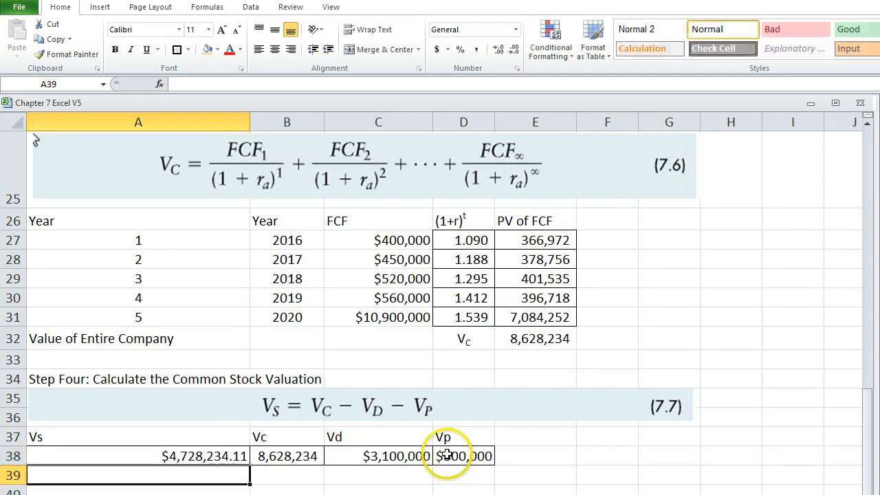
{"action": "left_click", "coordinate": [169, 455]}
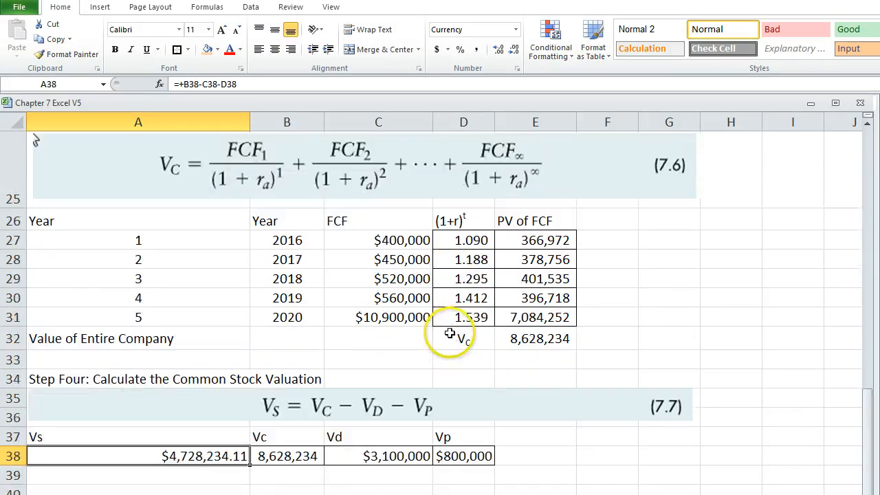
Review the completed Free Cash Flow Valuation Model from its input values down to the Step Four calculation.
{"action": "scroll", "coordinate": [450, 335], "scroll_direction": "up", "scroll_amount": 8}
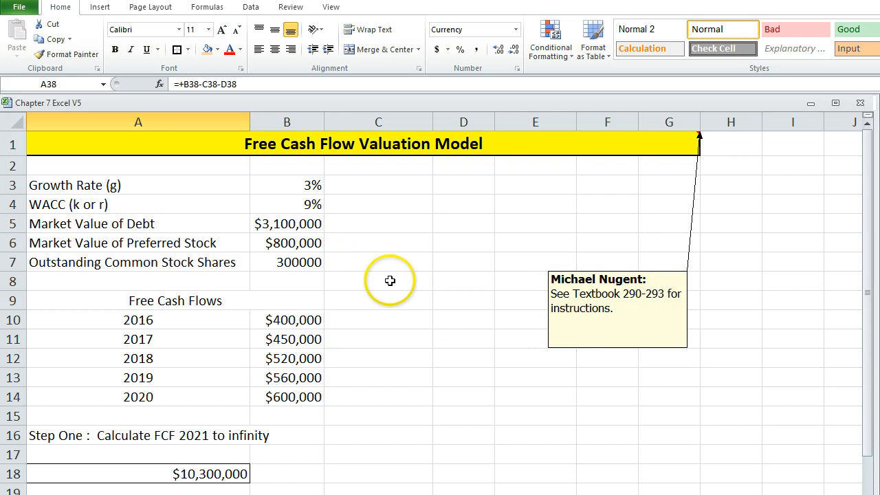
{"action": "scroll", "coordinate": [367, 299], "scroll_direction": "down", "scroll_amount": 3}
{"action": "scroll", "coordinate": [367, 298], "scroll_direction": "down", "scroll_amount": 6}
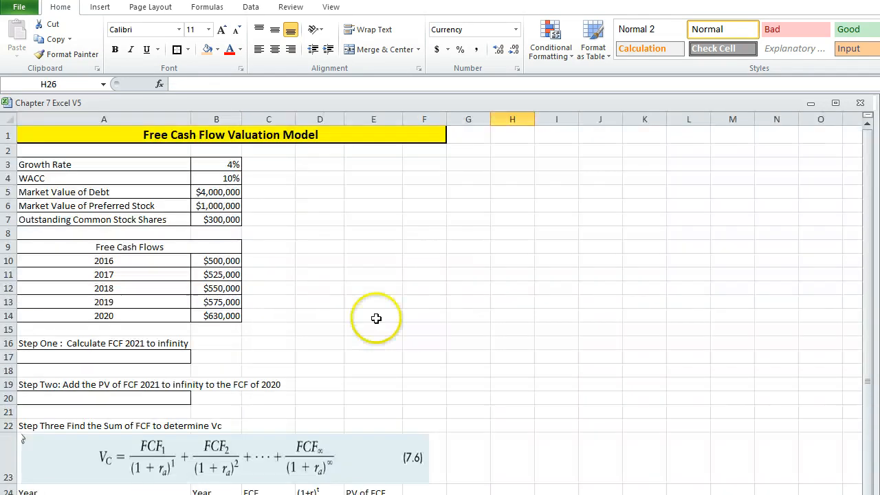
Look over the unfilled practice version of the Free Cash Flow Valuation Model, and open the Valuation Models sheet.
{"action": "scroll", "coordinate": [358, 303], "scroll_direction": "down", "scroll_amount": 5}
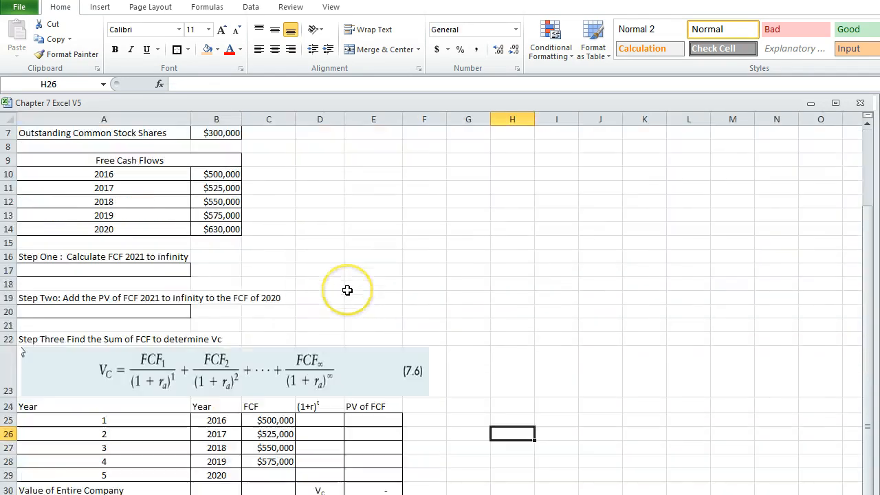
{"action": "scroll", "coordinate": [349, 293], "scroll_direction": "up", "scroll_amount": 5}
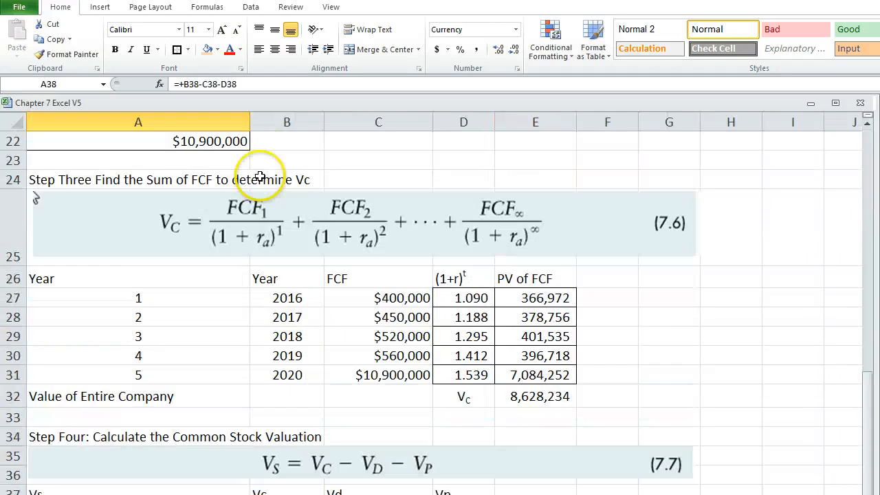
{"action": "scroll", "coordinate": [265, 177], "scroll_direction": "up", "scroll_amount": 7}
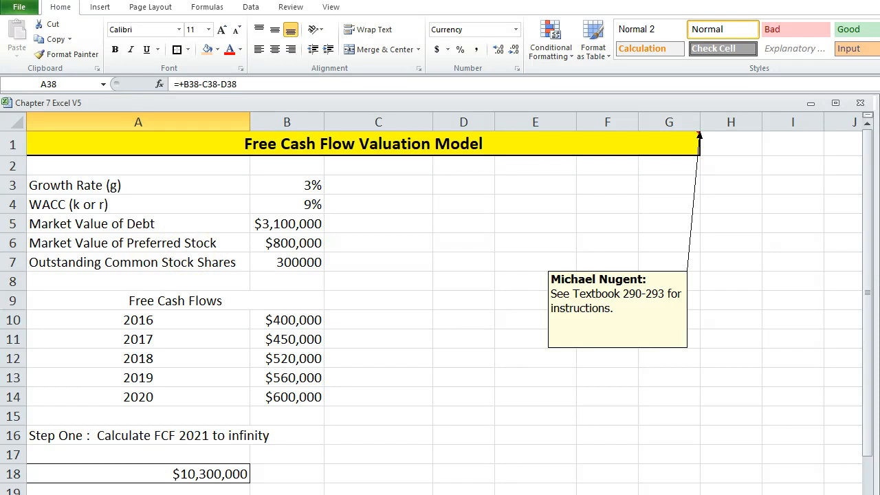
{"action": "left_click", "coordinate": [103, 494]}
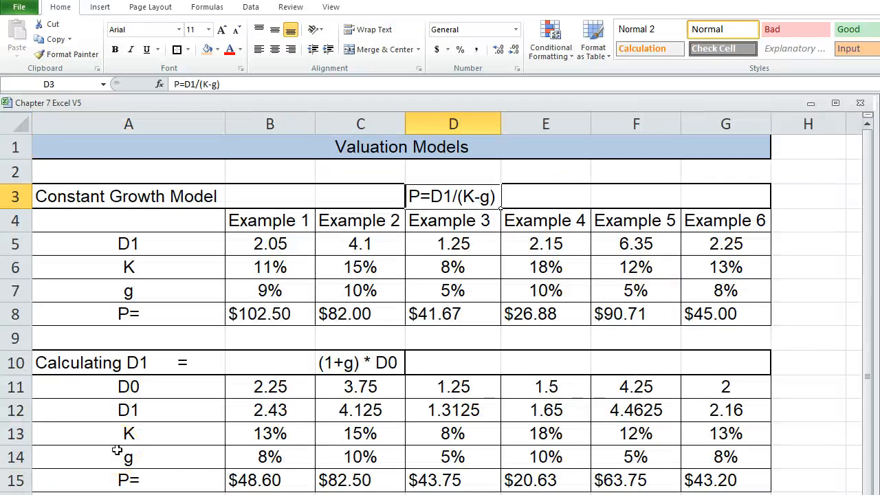